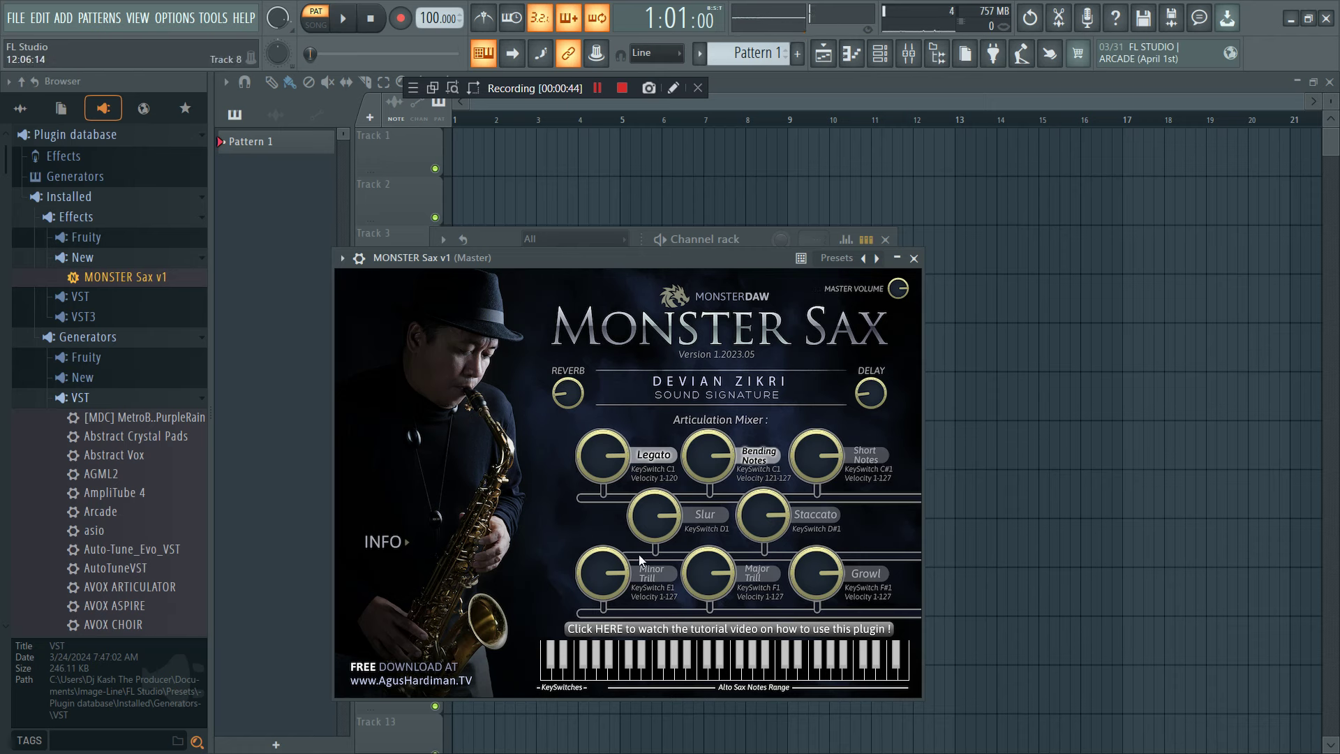
# - Audition the MONSTER Sax v1 articulations using the keyswitch notes on the plugin's keyboard
pyautogui.click(571, 656)
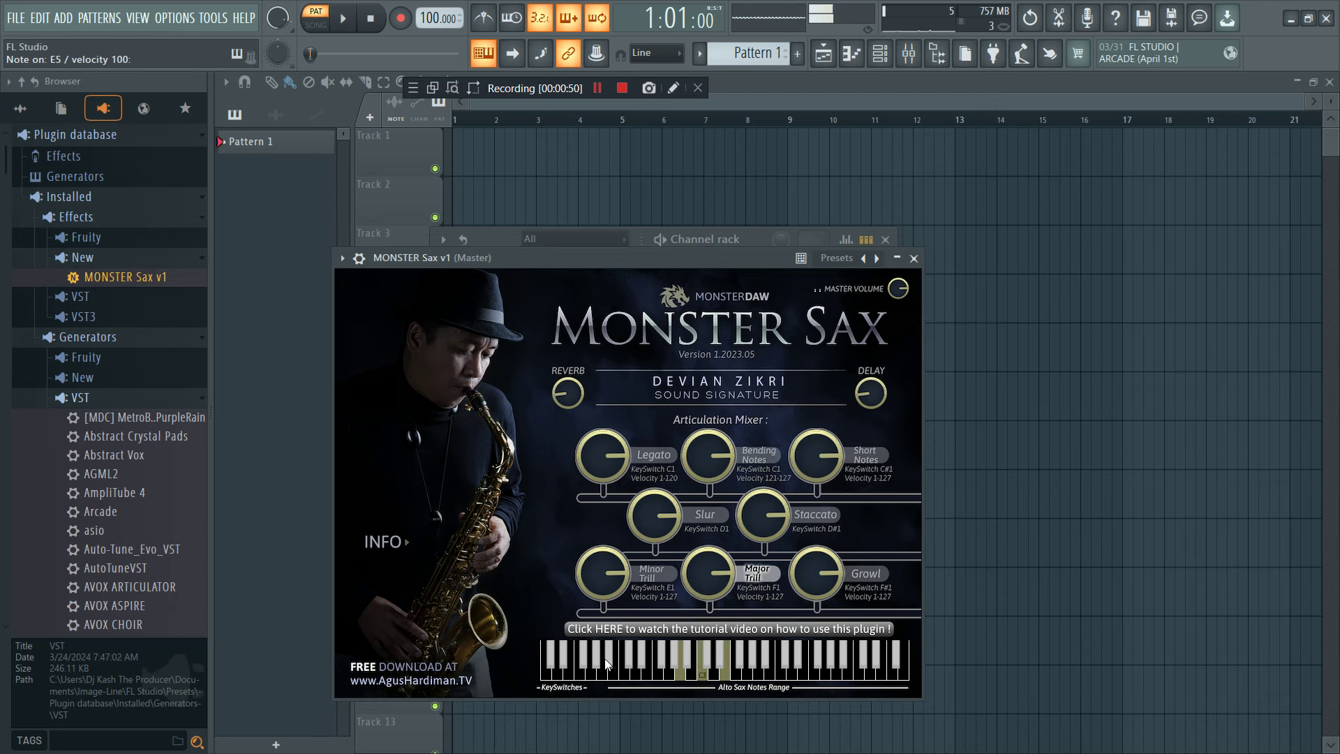
pyautogui.click(562, 666)
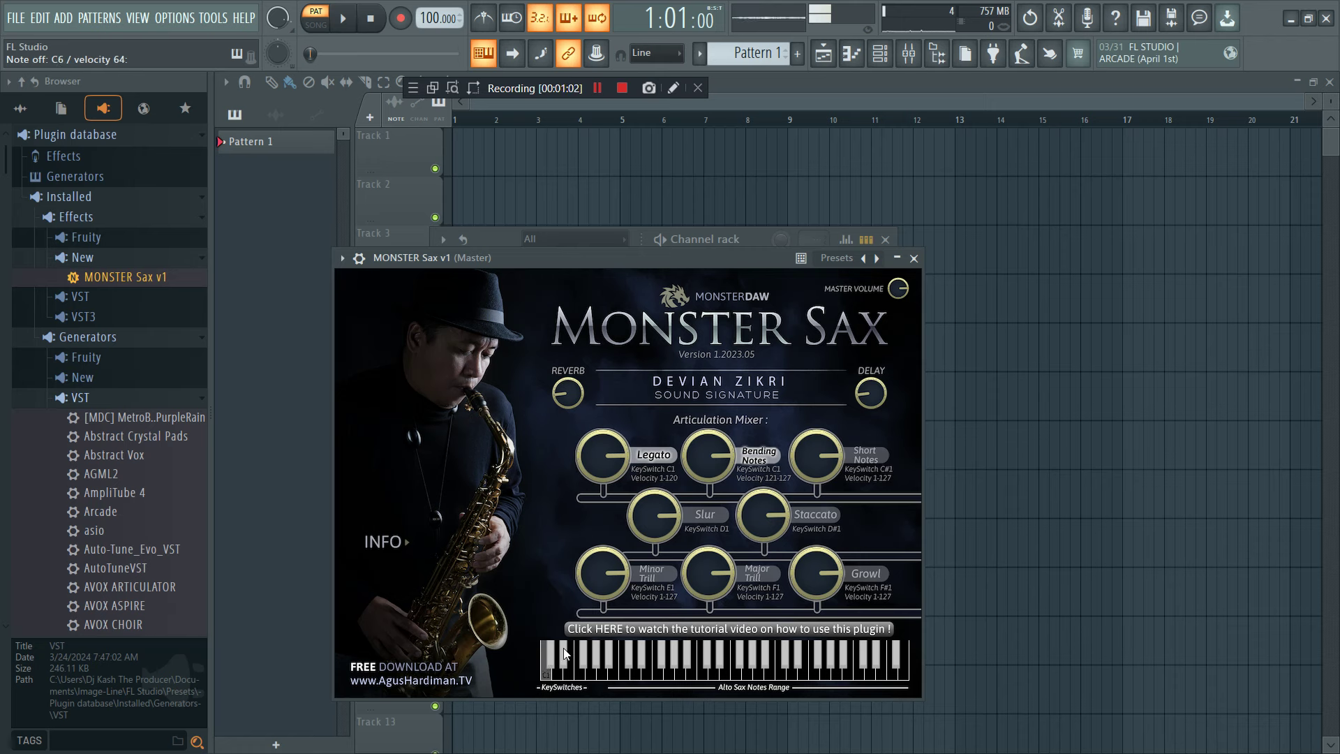
pyautogui.click(589, 660)
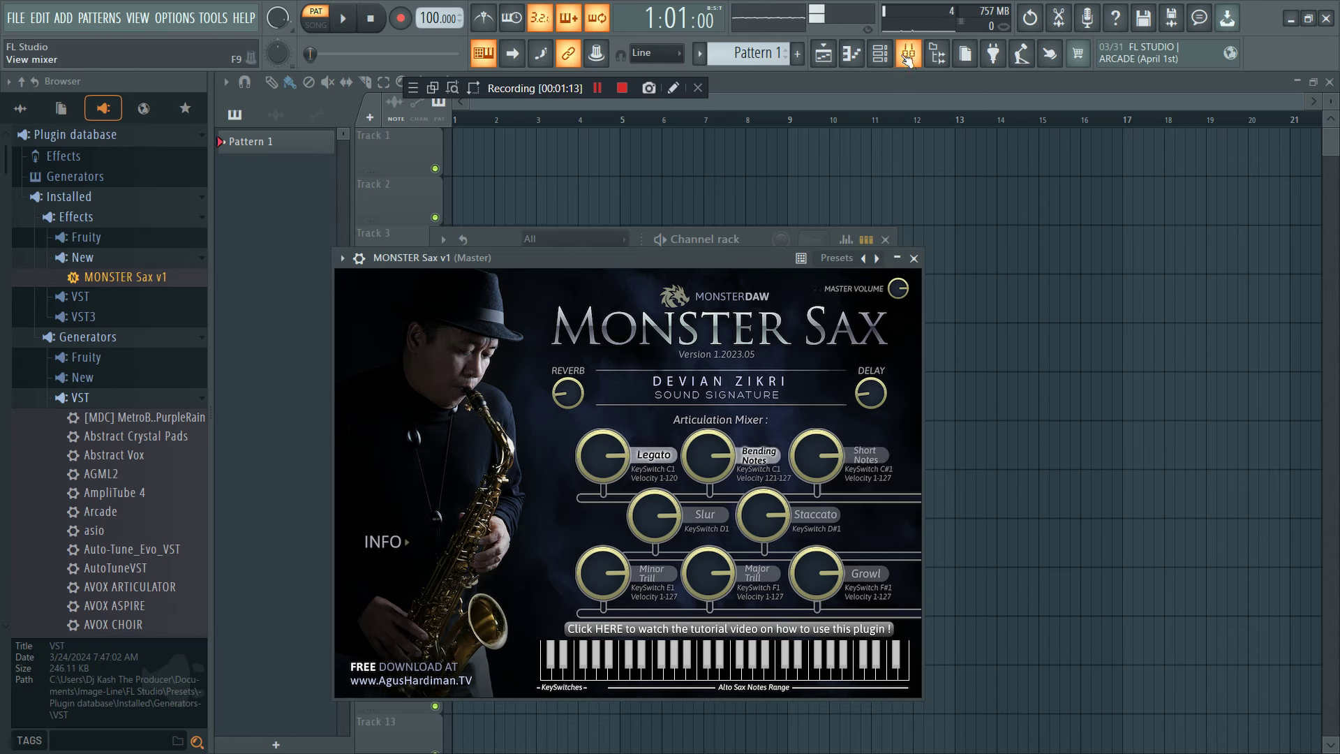
# - Add a Jazz instrument channel to the channel rack and open its piano roll
pyautogui.click(880, 54)
pyautogui.click(578, 427)
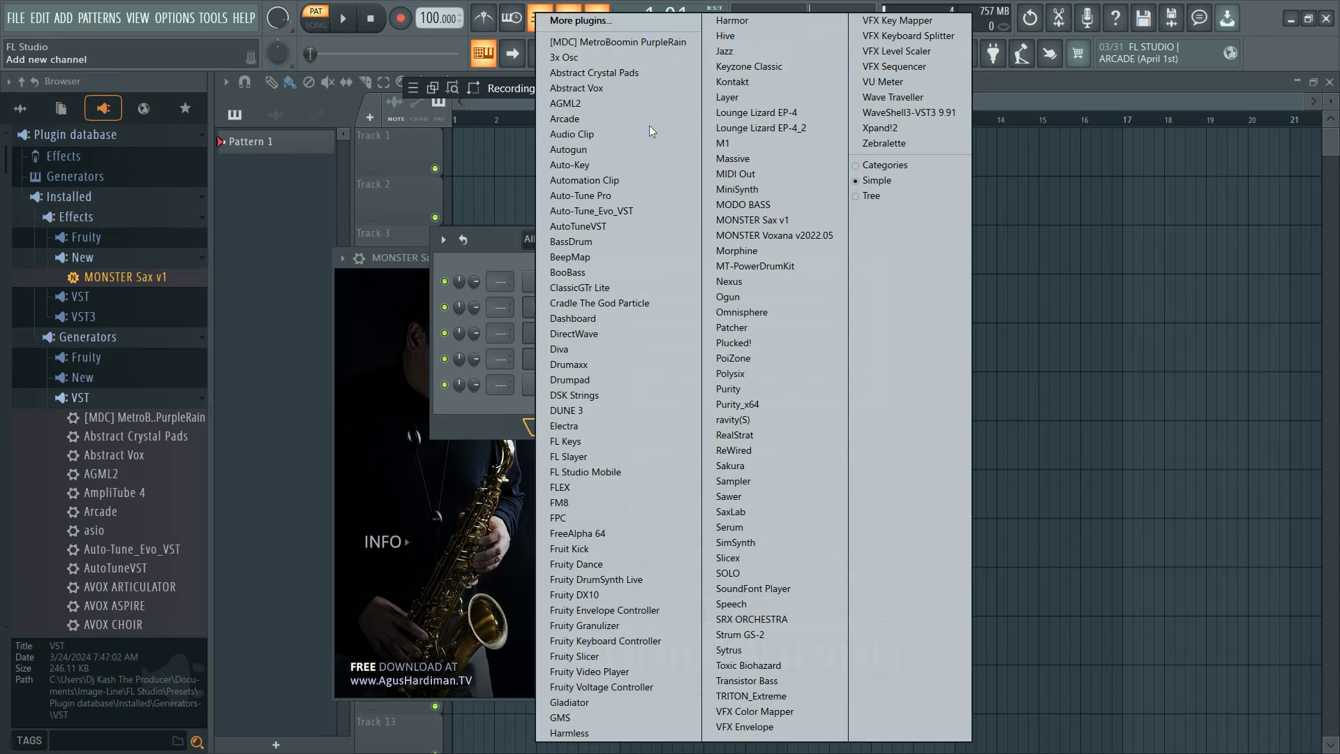
pyautogui.click(756, 50)
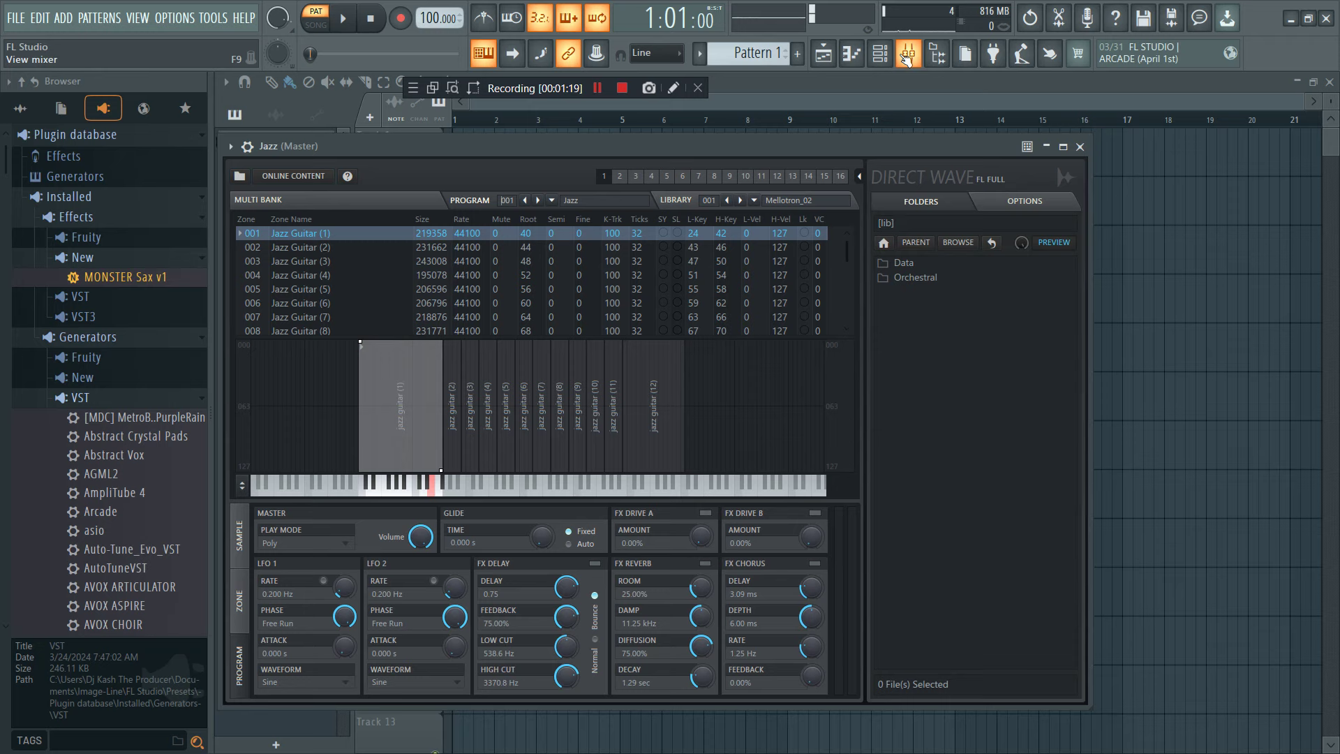
pyautogui.click(896, 57)
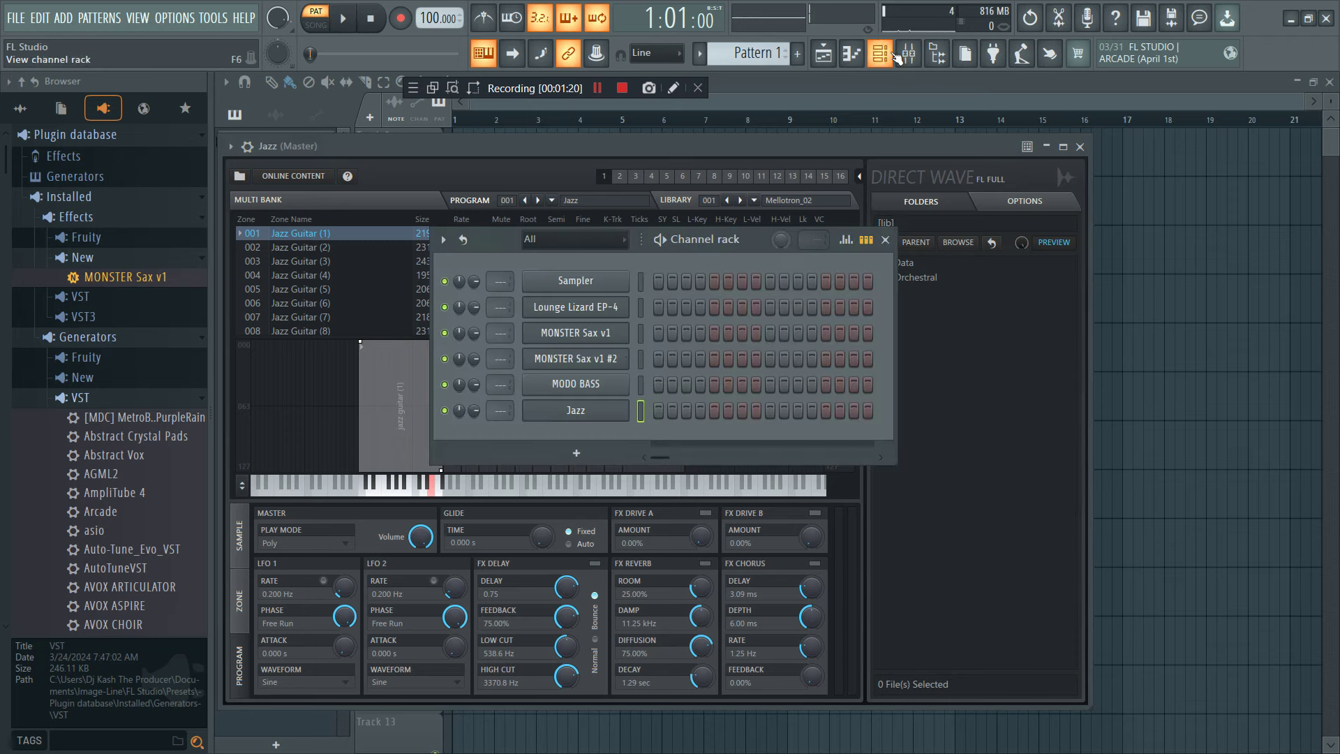
pyautogui.rightClick(576, 410)
pyautogui.click(649, 410)
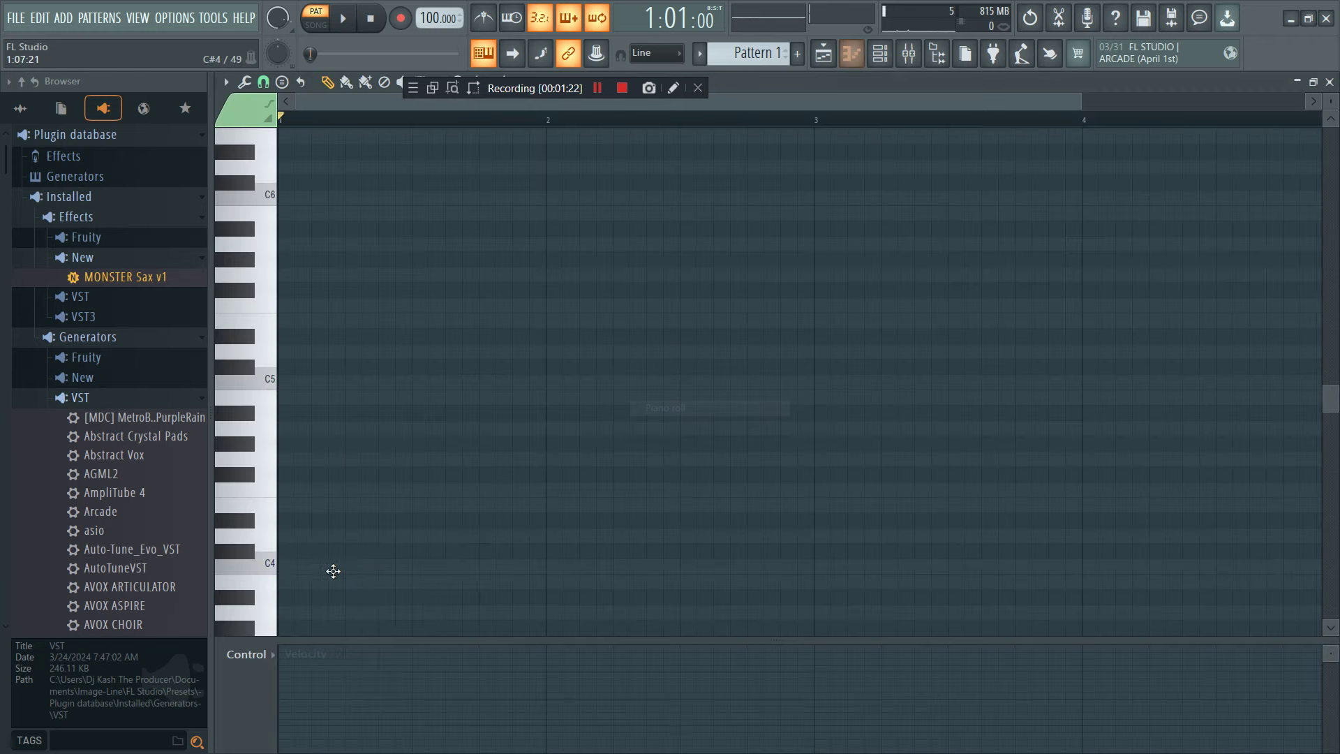
# - Enter a C5, E5, G5 chord at the start of bar 1 and stretch it to one full bar
pyautogui.click(289, 504)
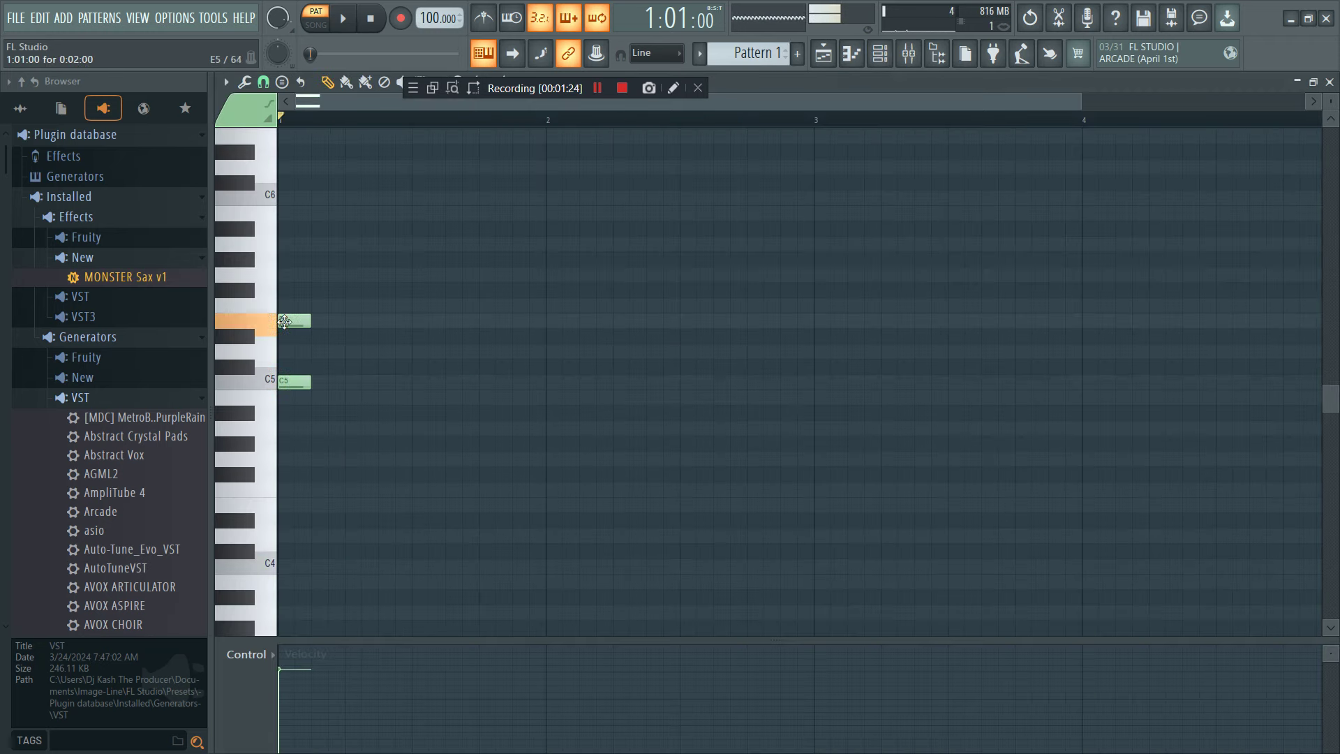
pyautogui.press('space')
pyautogui.moveTo(296, 239); pyautogui.dragTo(398, 419)
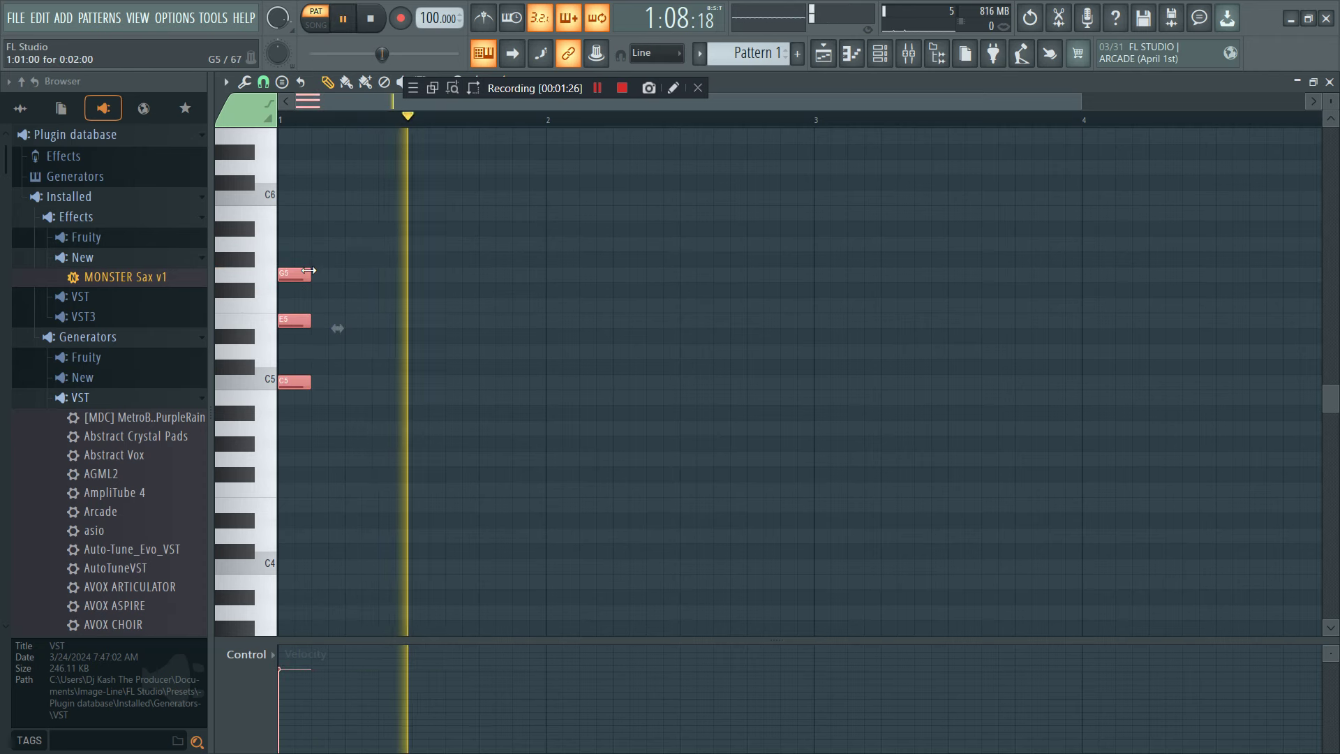
pyautogui.moveTo(311, 321); pyautogui.dragTo(527, 288)
pyautogui.press('space')
# - Add a one-bar chord of G4, H4 and D5 in bar 2 and play it back
pyautogui.moveTo(551, 426); pyautogui.dragTo(545, 458)
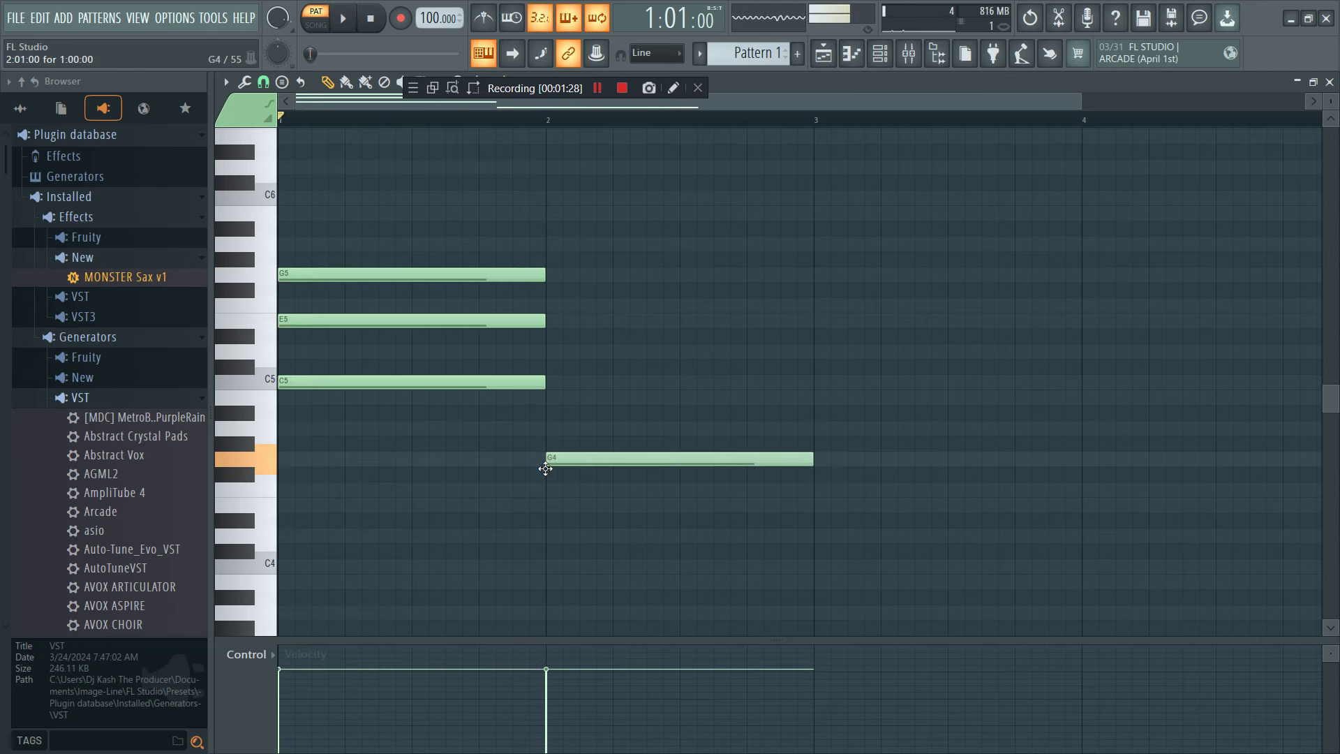
pyautogui.click(543, 398)
pyautogui.click(548, 350)
pyautogui.press('space')
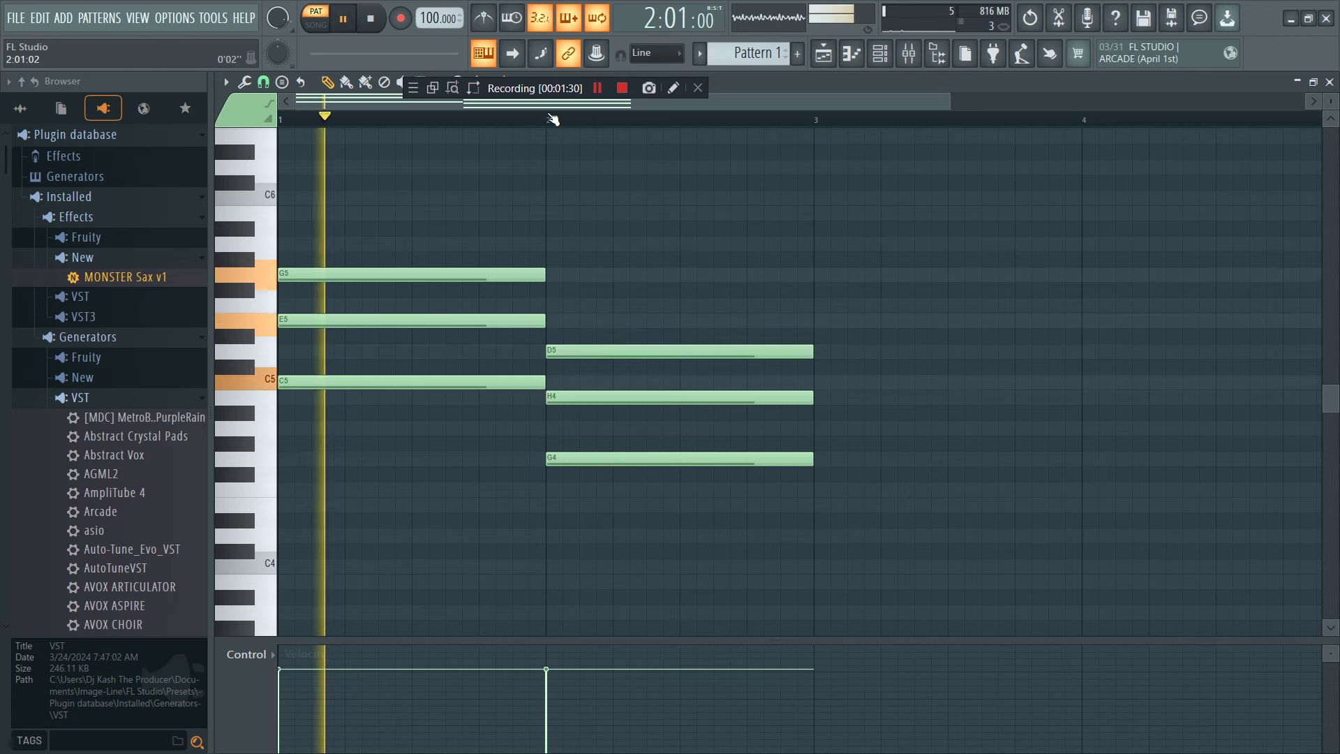
pyautogui.press('space')
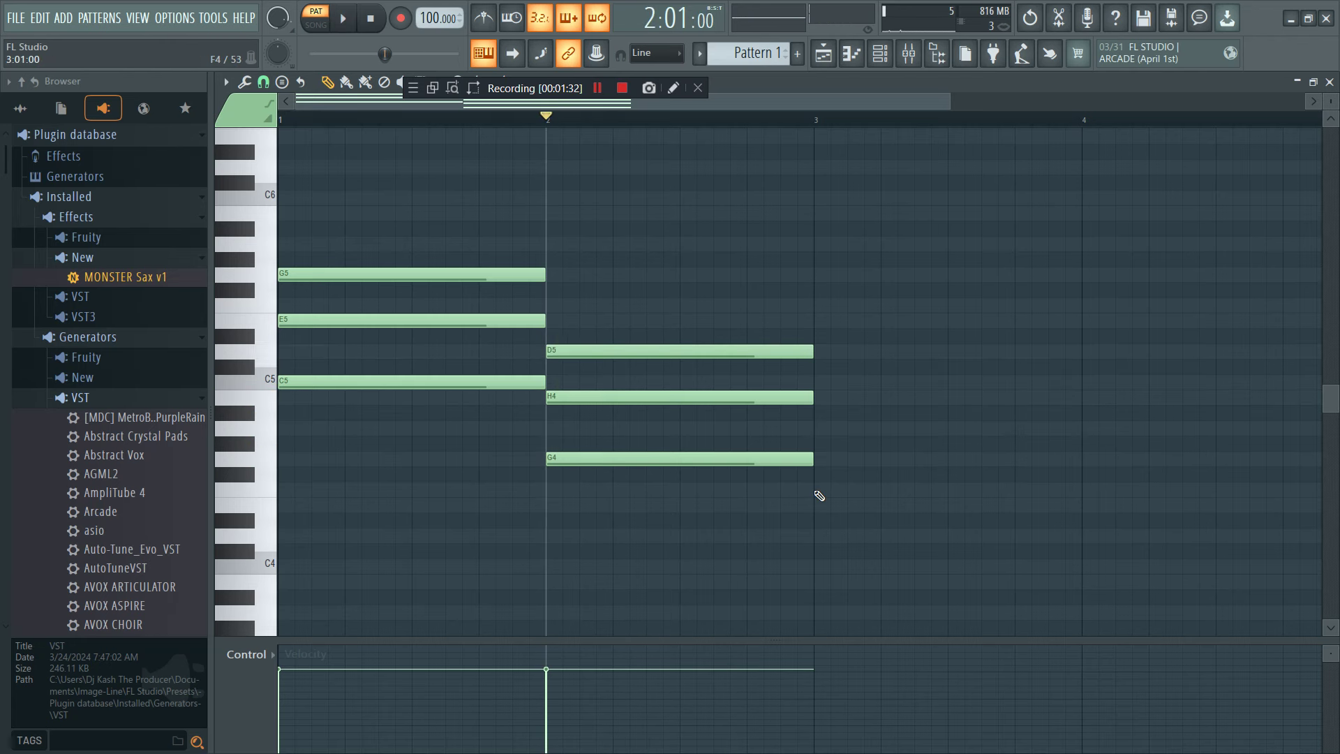
# - Add a one-bar chord of F4, A4 and C5 in bar 3 and audition it
pyautogui.click(819, 489)
pyautogui.click(817, 429)
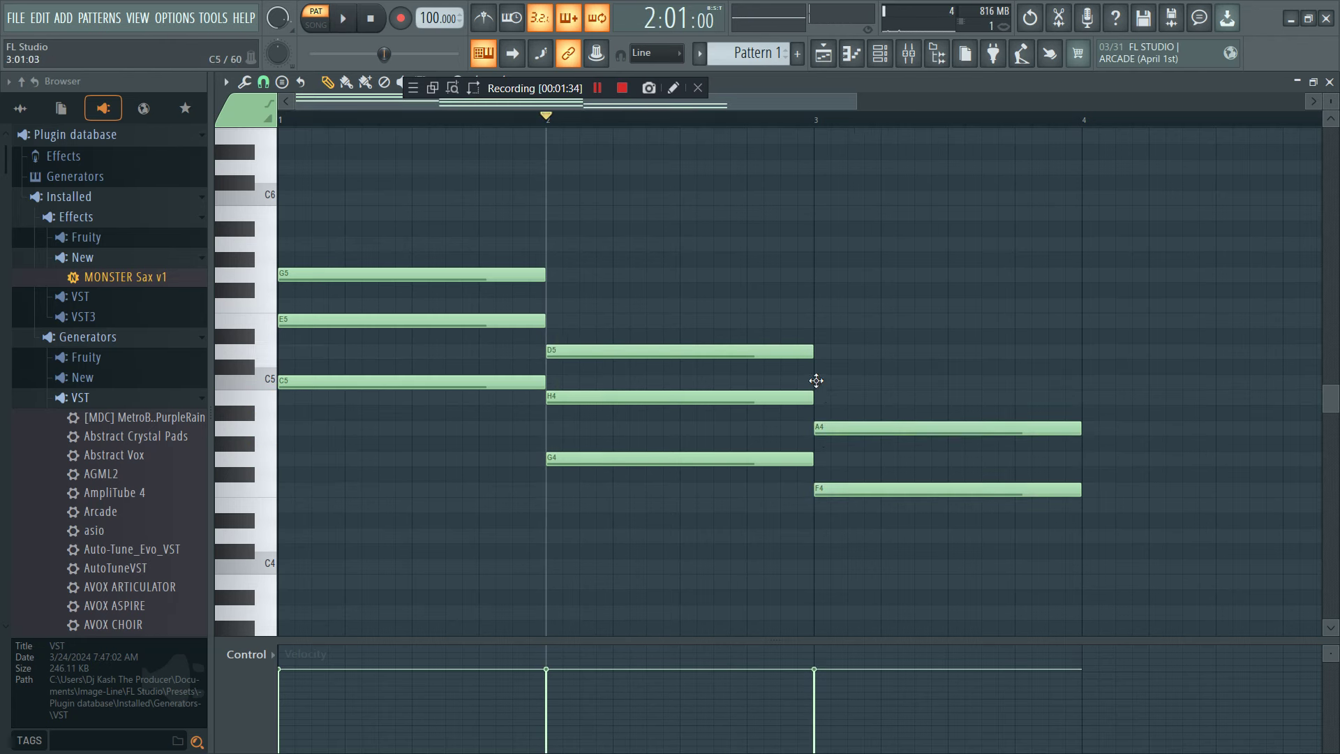
pyautogui.click(817, 380)
pyautogui.press('space')
pyautogui.scroll(-2, 709, 126)
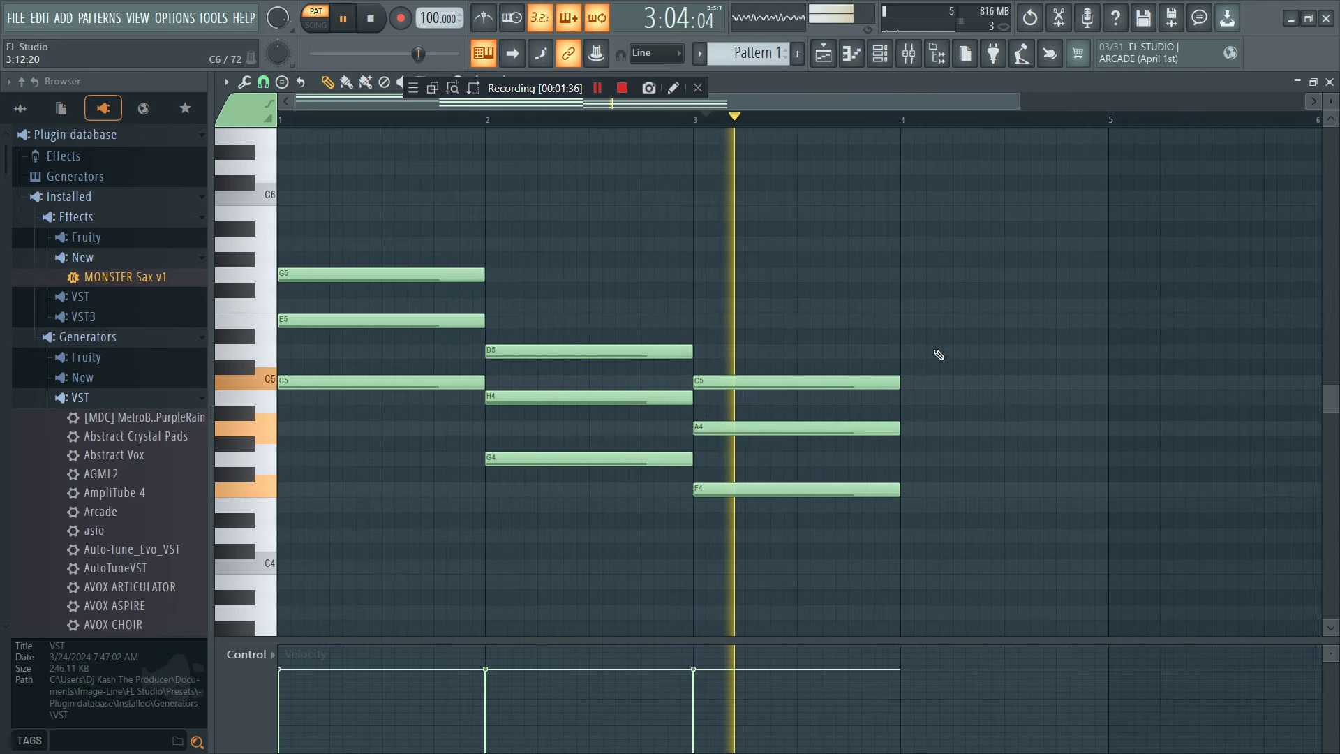
pyautogui.press('space')
# - Add a one-bar chord of C4, E4 and G4 in bar 4 and play the progression
pyautogui.click(905, 566)
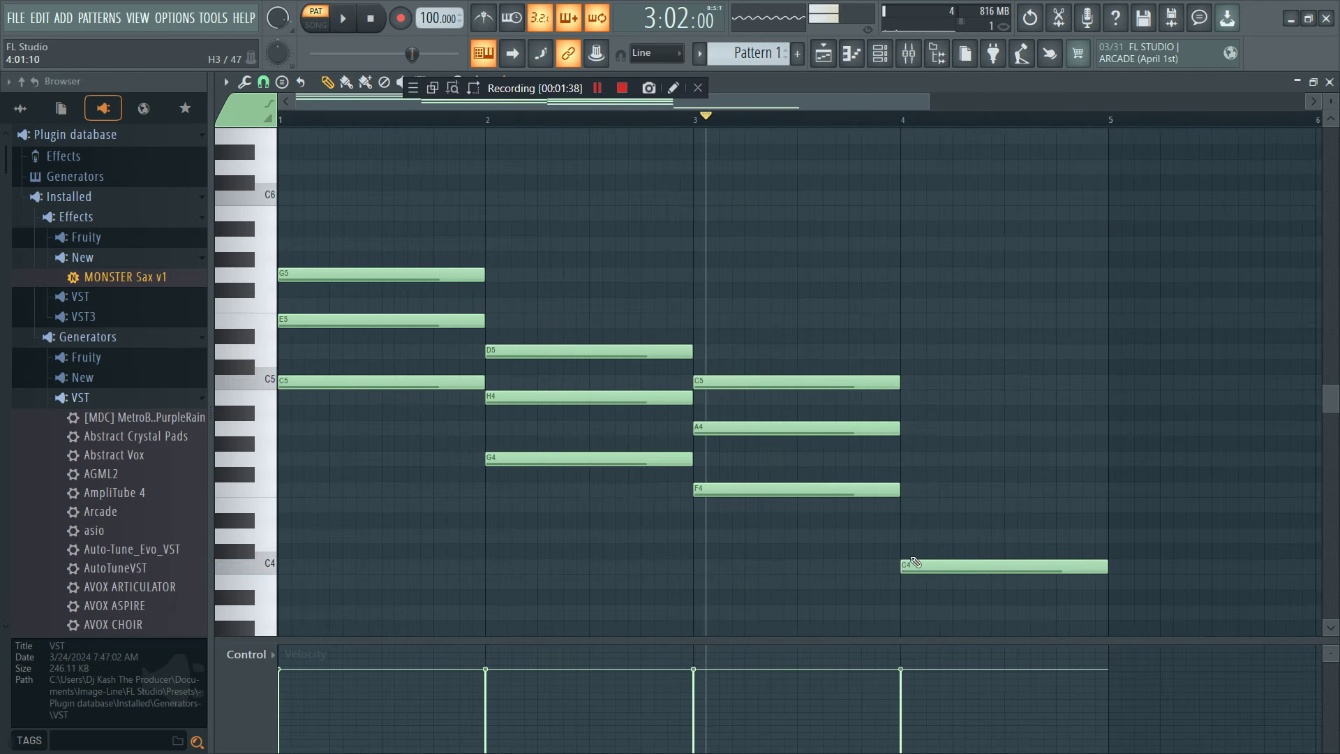
pyautogui.click(899, 510)
pyautogui.click(906, 458)
pyautogui.press('space')
# - Raise the C4 and E4 notes of the bar 4 chord by one octave
pyautogui.moveTo(903, 494); pyautogui.dragTo(945, 583)
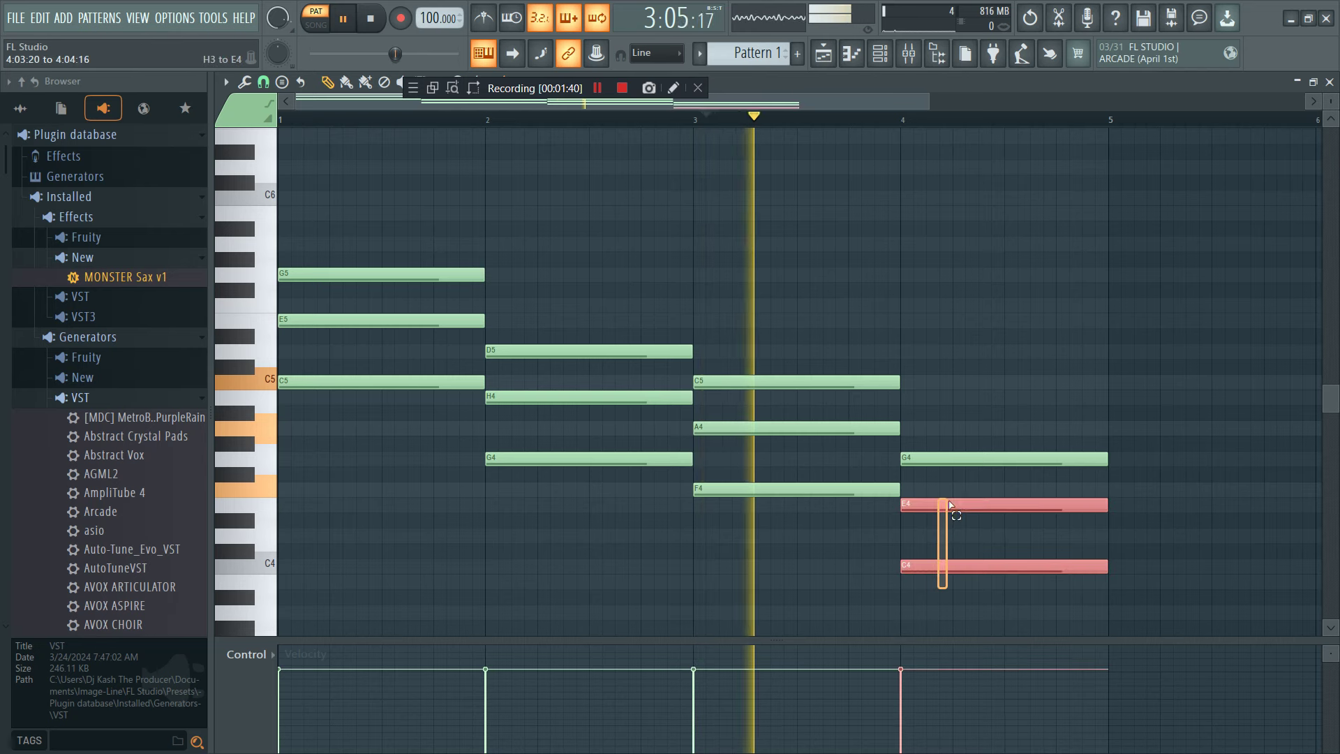
pyautogui.hotkey('ctrl', 'Up')
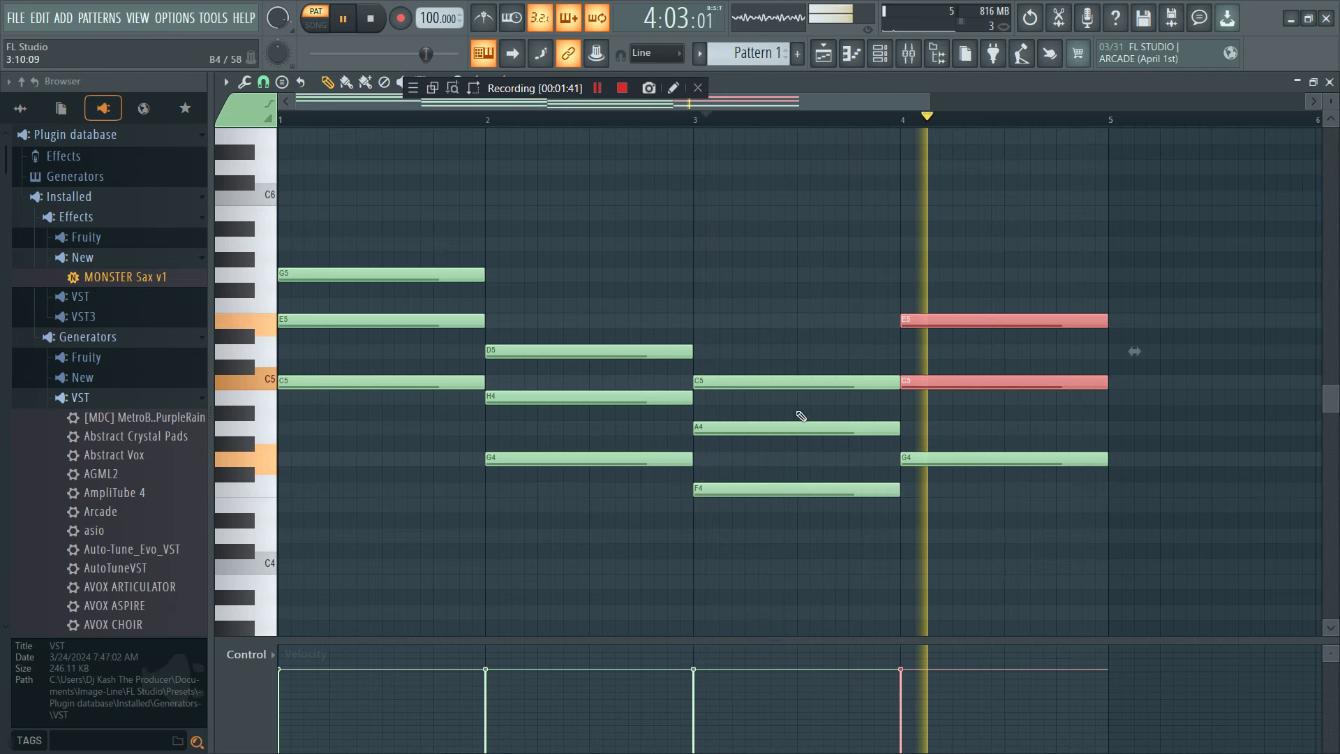
pyautogui.moveTo(963, 358); pyautogui.dragTo(951, 311)
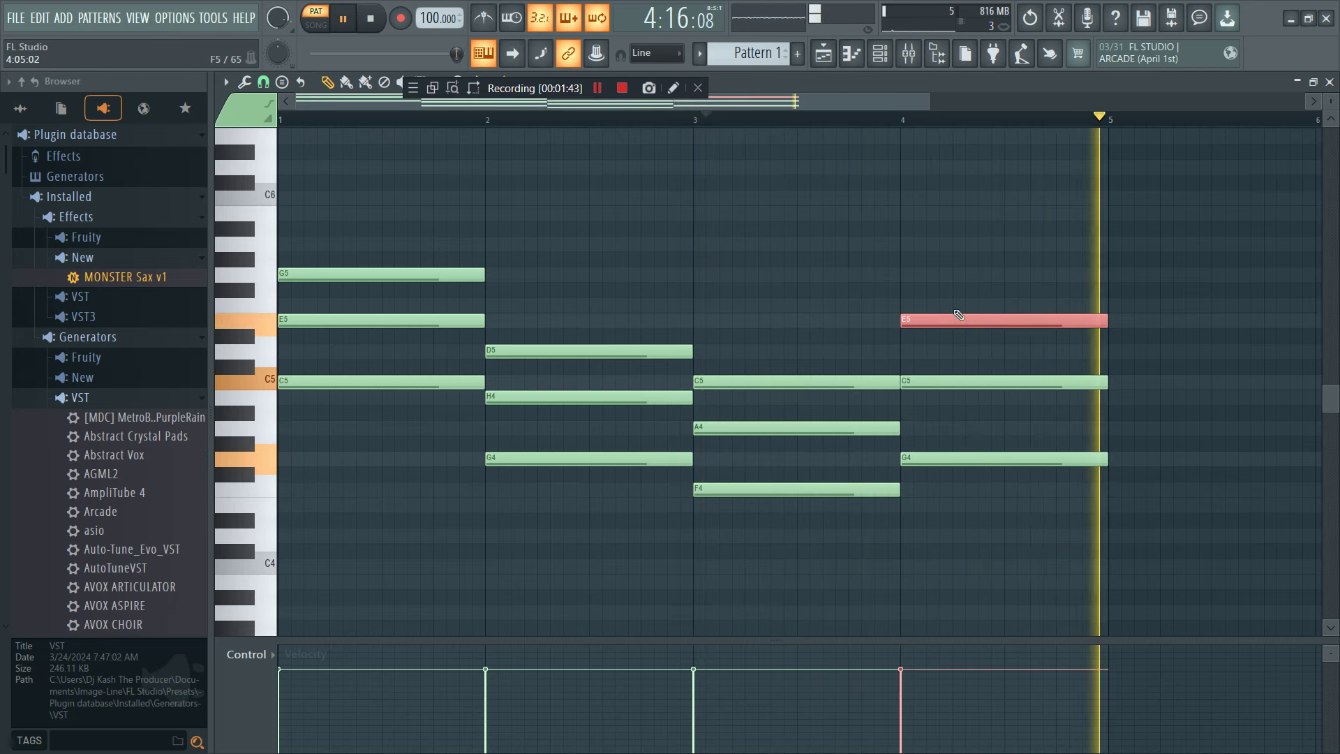
pyautogui.press('space')
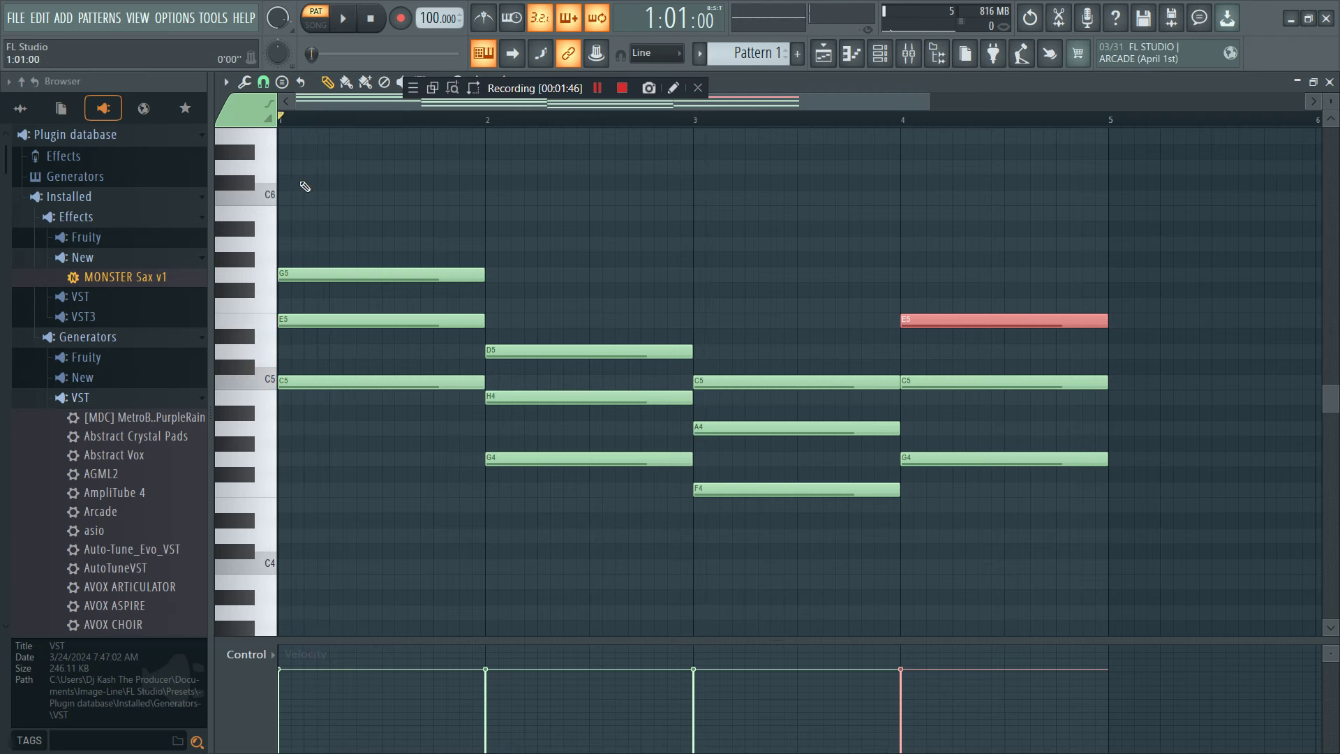
# - Lower the G5 note of the bar 1 chord by one octave during playback
pyautogui.press('space')
pyautogui.moveTo(479, 284); pyautogui.dragTo(324, 248)
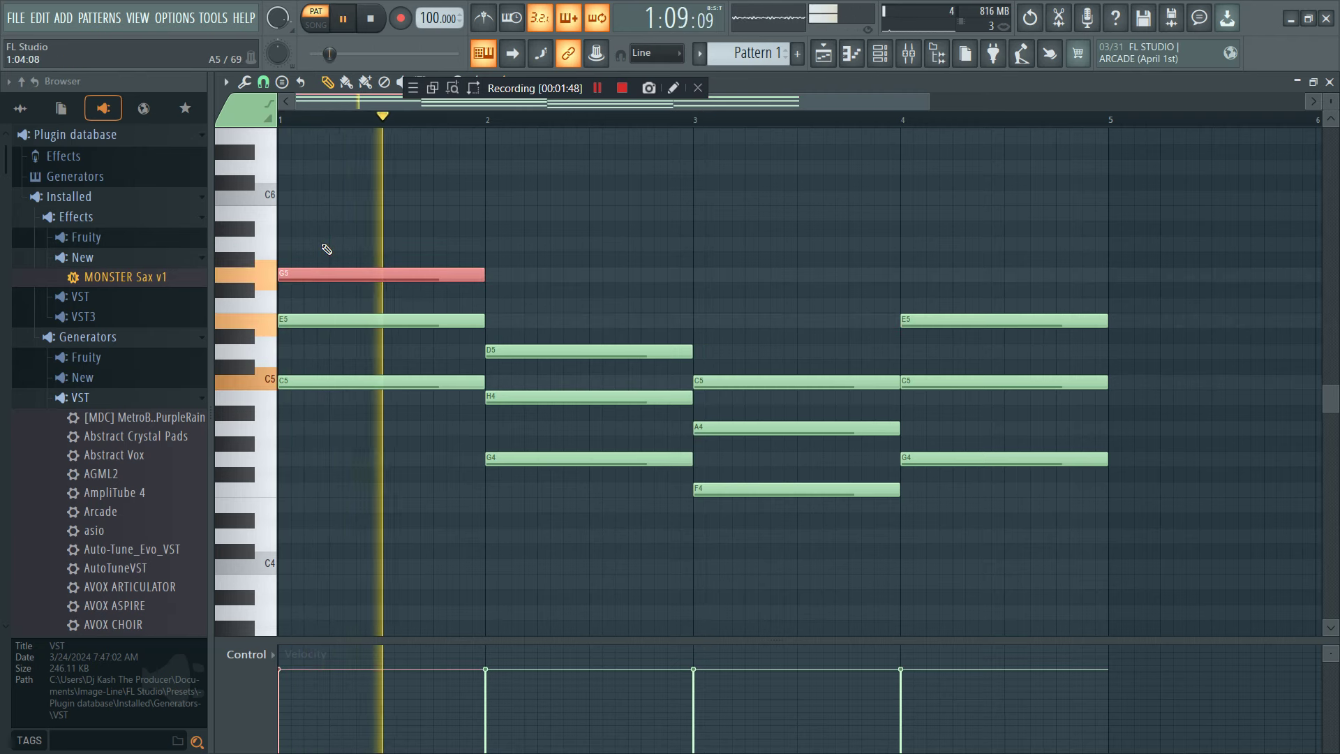
pyautogui.hotkey('ctrl', 'Down')
# - Raise the middle note of each Jazz chord (C5, H4, A4, C5) by one octave
pyautogui.press('F6')
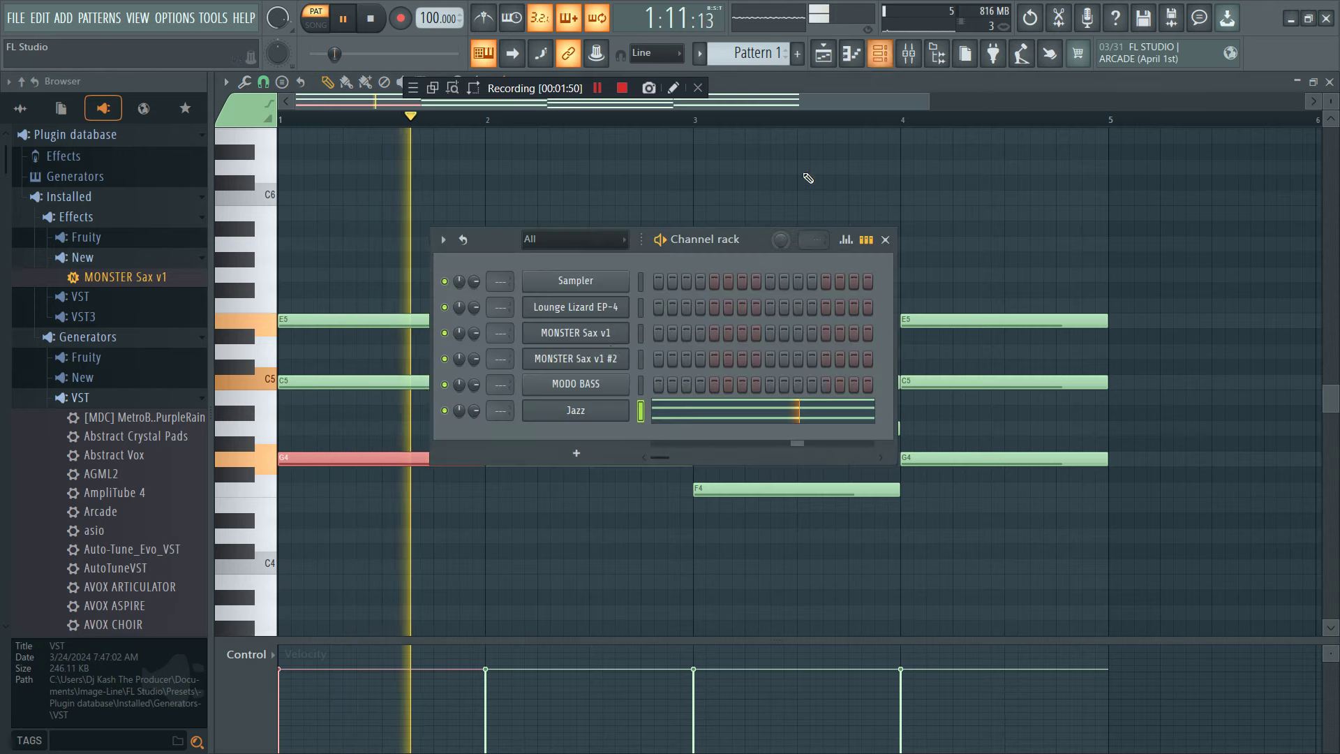
pyautogui.click(575, 358)
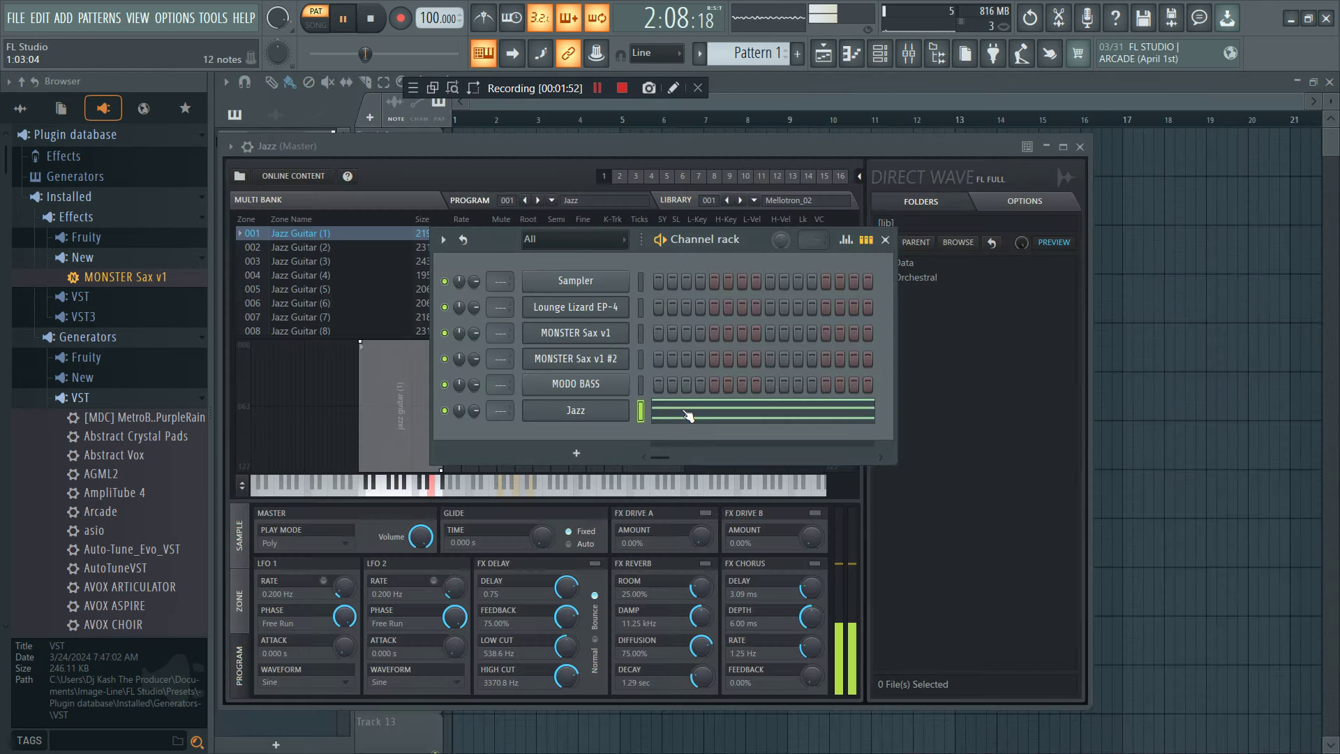
pyautogui.press('F7')
pyautogui.moveTo(398, 400); pyautogui.dragTo(433, 380)
pyautogui.moveTo(625, 433); pyautogui.dragTo(530, 374)
pyautogui.moveTo(803, 440); pyautogui.dragTo(740, 419)
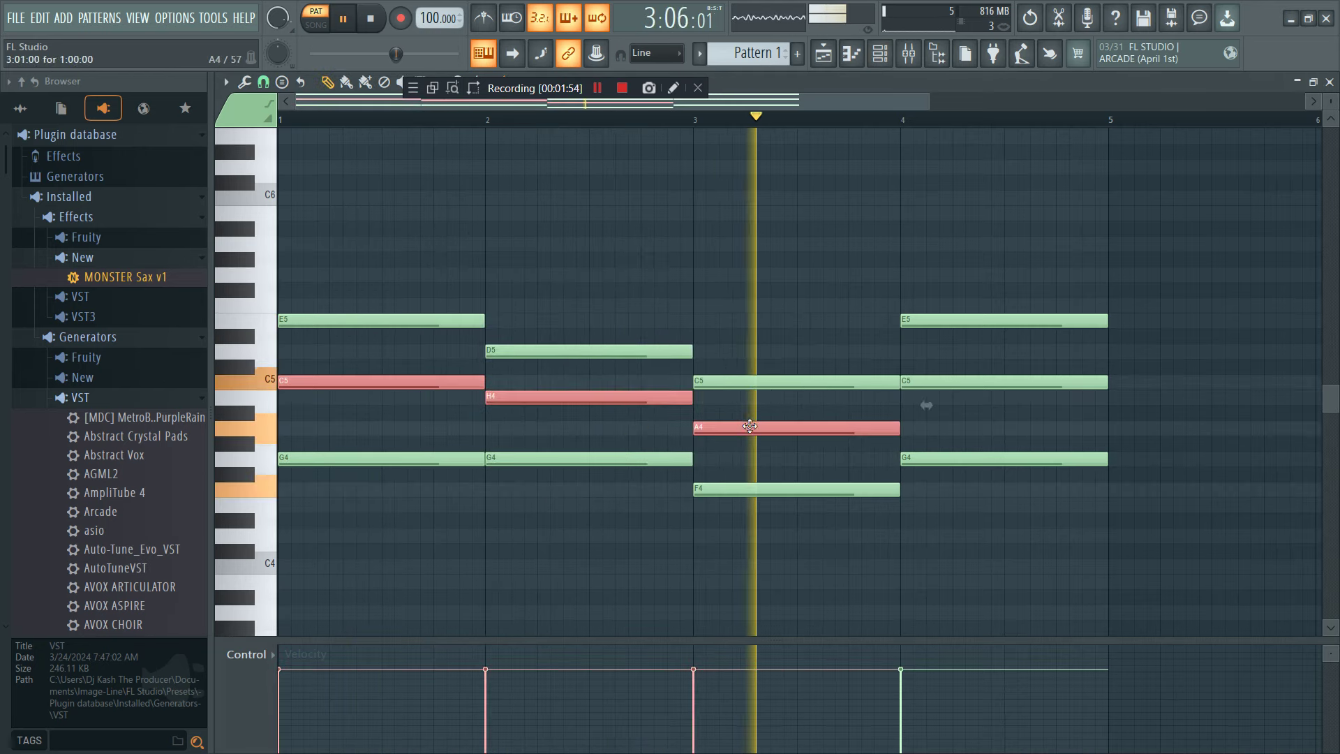
pyautogui.moveTo(930, 388); pyautogui.dragTo(925, 384)
pyautogui.hotkey('ctrl', 'Up')
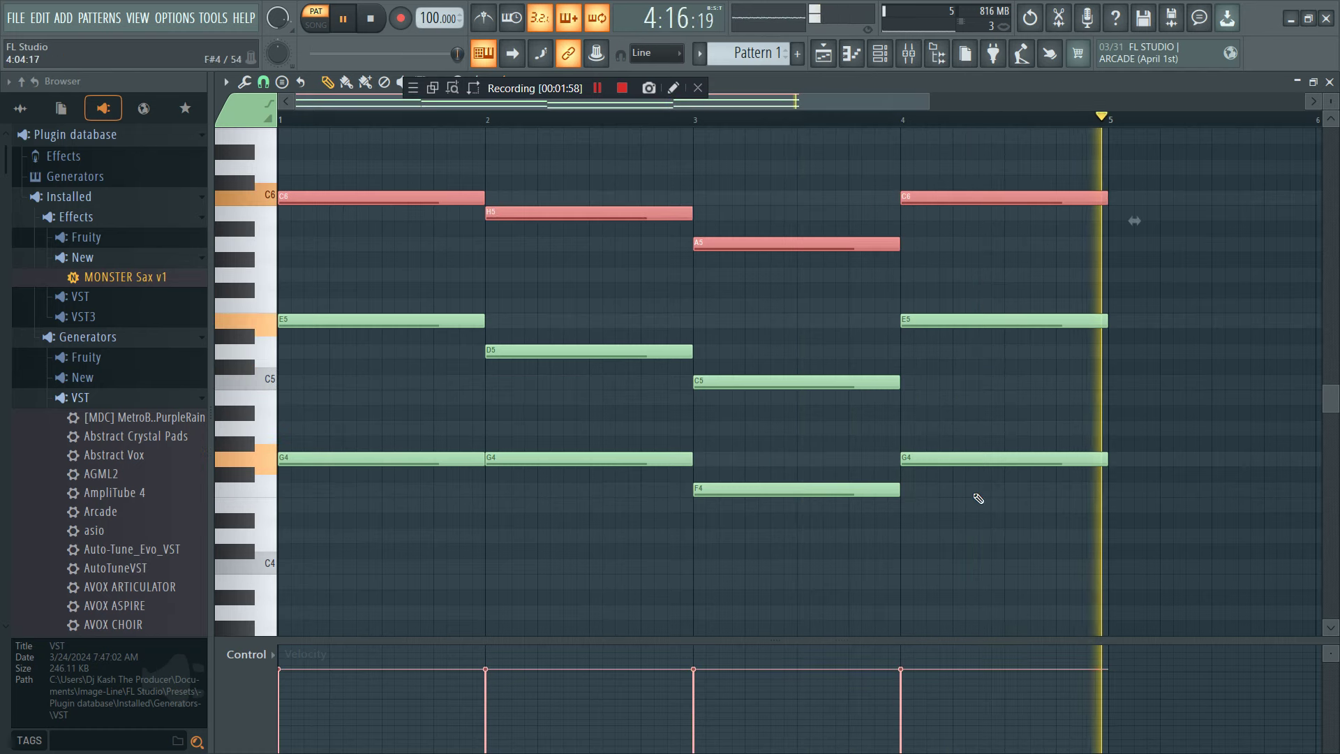
# - Duplicate the lowest note of all four chords (G4, G4, F4, G4) one octave higher
pyautogui.moveTo(1061, 512); pyautogui.dragTo(373, 456)
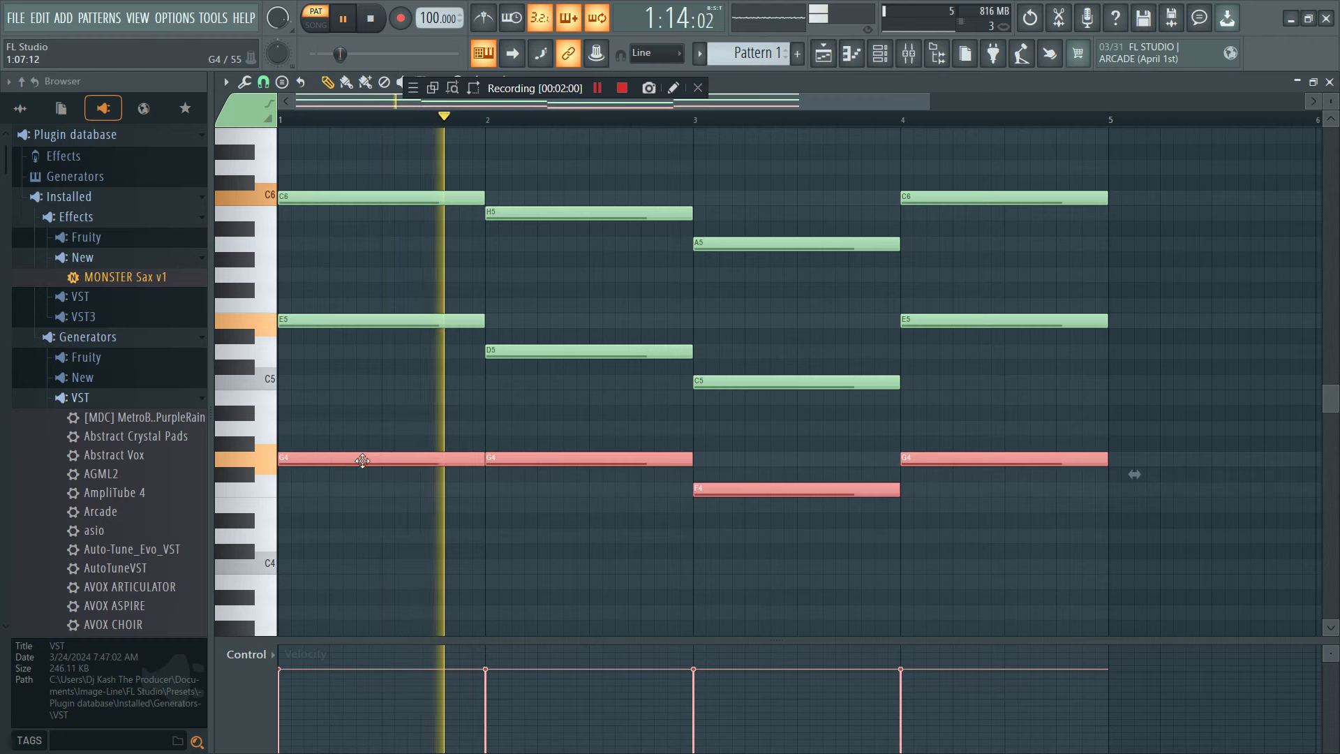
pyautogui.hotkey('ctrl', 'c')
pyautogui.hotkey('ctrl', 'v')
pyautogui.hotkey('ctrl', 'Up')
pyautogui.scroll(2, 913, 171)
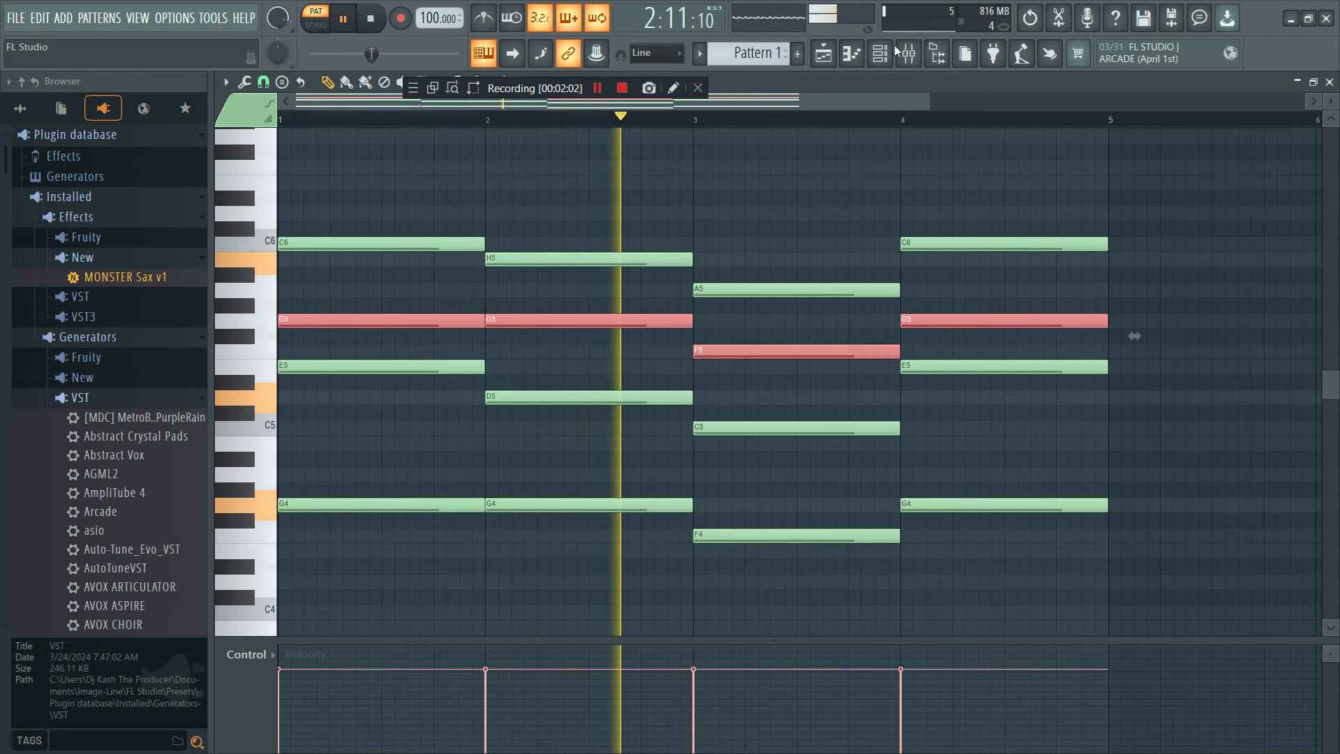
# - Try the MONSTER Sax v1 sound over the chords, and open that channel's piano roll
pyautogui.click(880, 53)
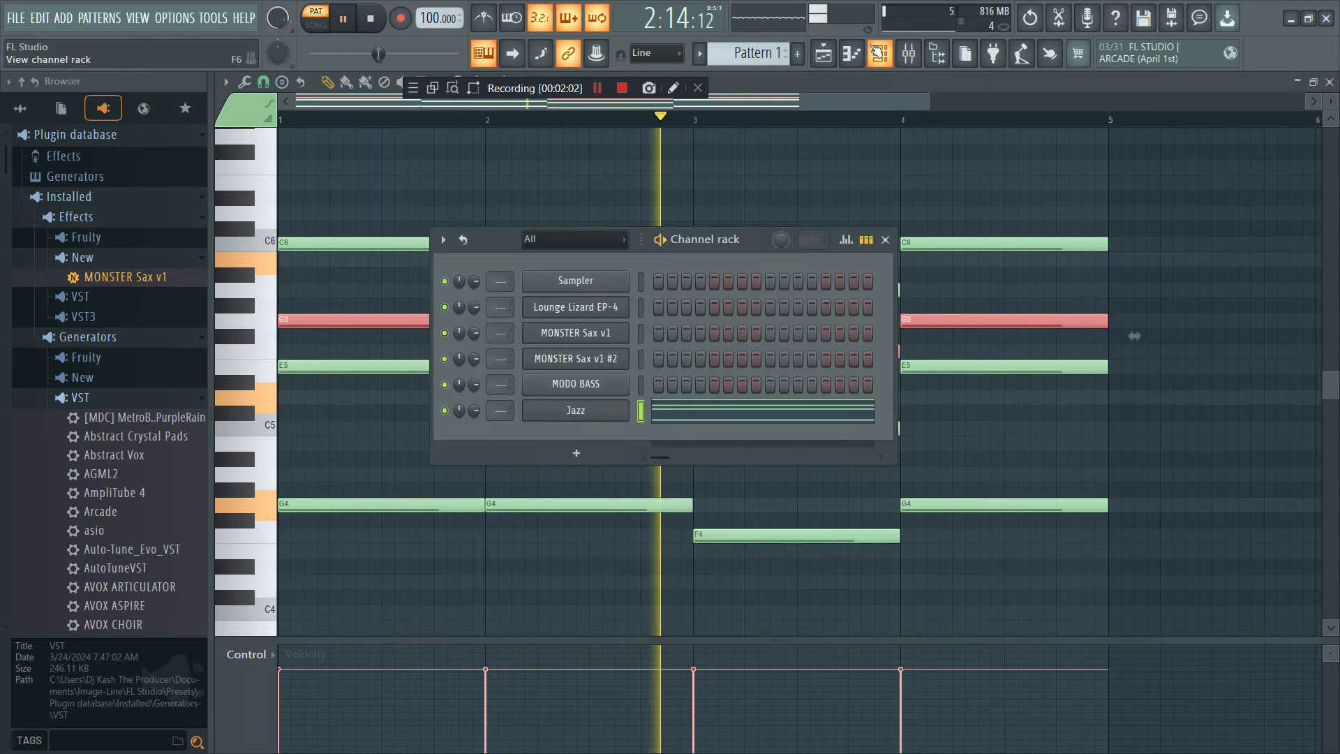
pyautogui.click(612, 333)
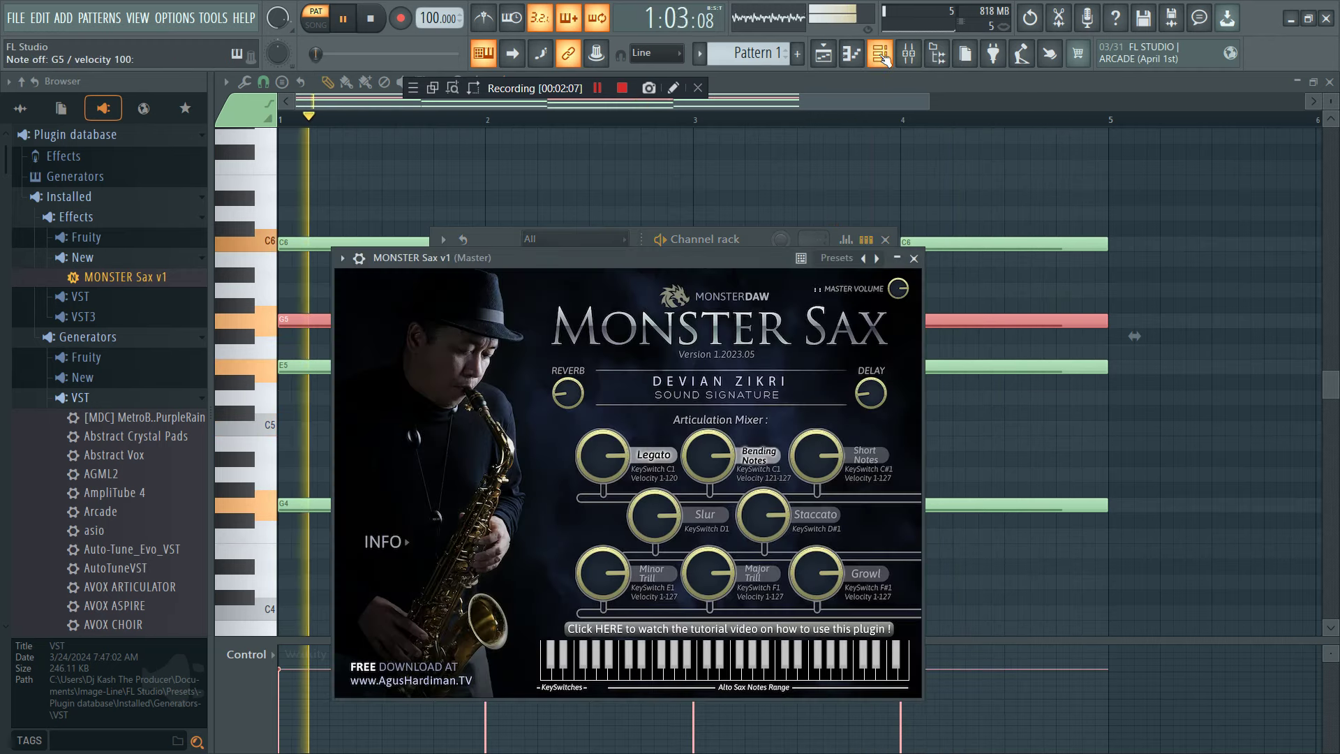
pyautogui.click(719, 238)
pyautogui.rightClick(627, 324)
pyautogui.click(656, 327)
pyautogui.press('space')
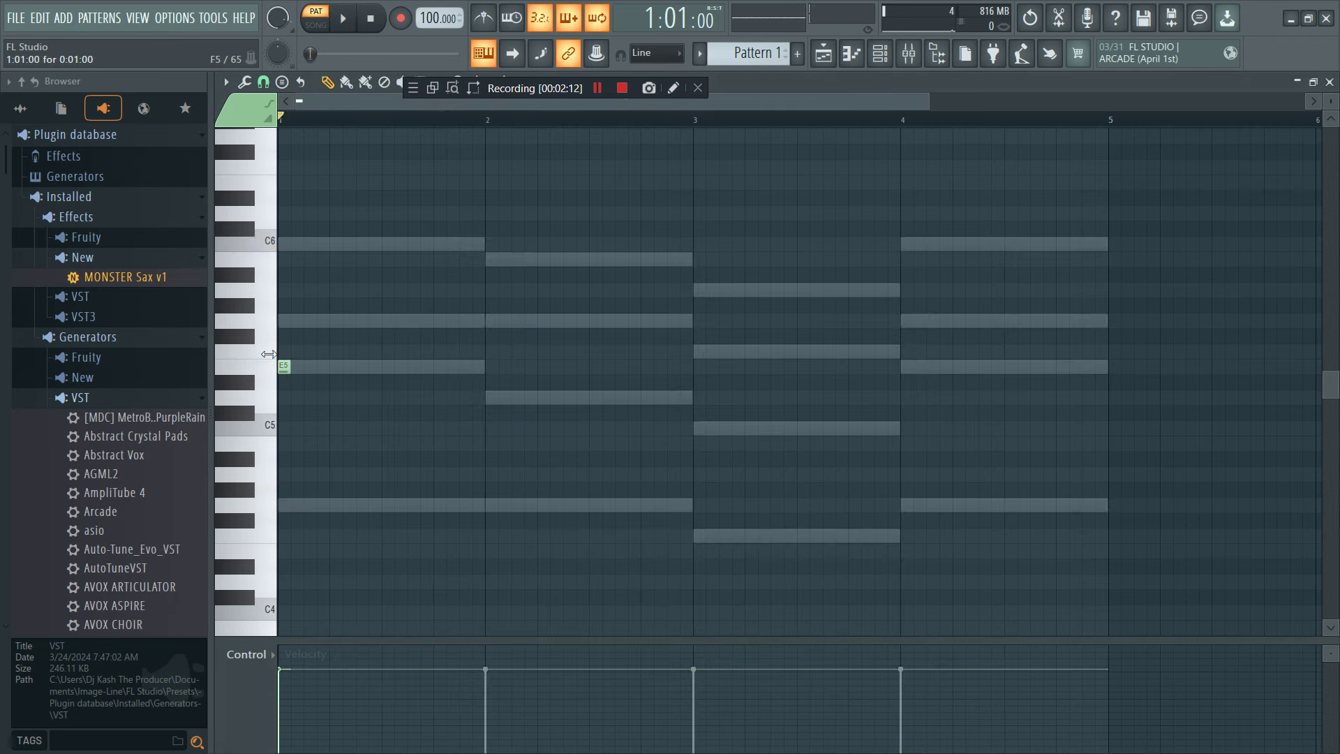
# - Place a short E5 and a longer G5 right after it at the start of bar 1, and audition them
pyautogui.moveTo(288, 336); pyautogui.dragTo(290, 323)
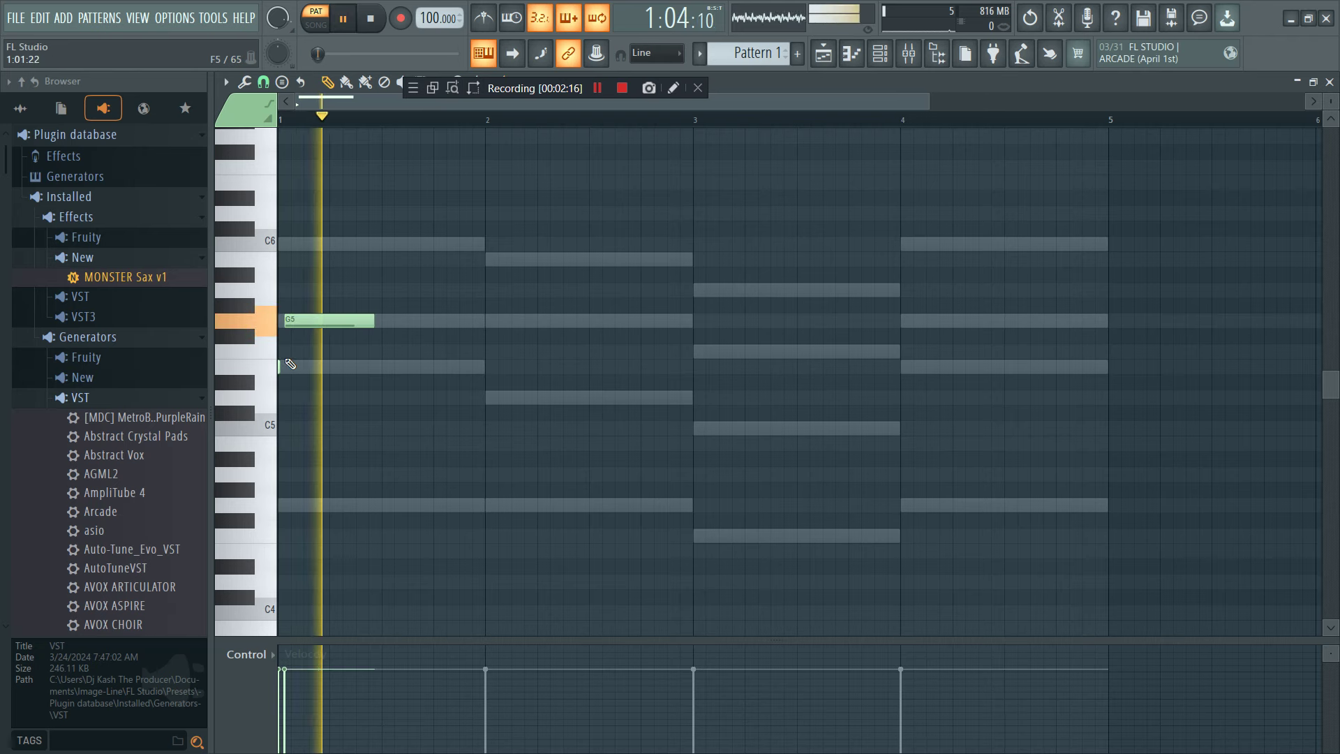
pyautogui.press('space')
pyautogui.press('space')
pyautogui.press('space')
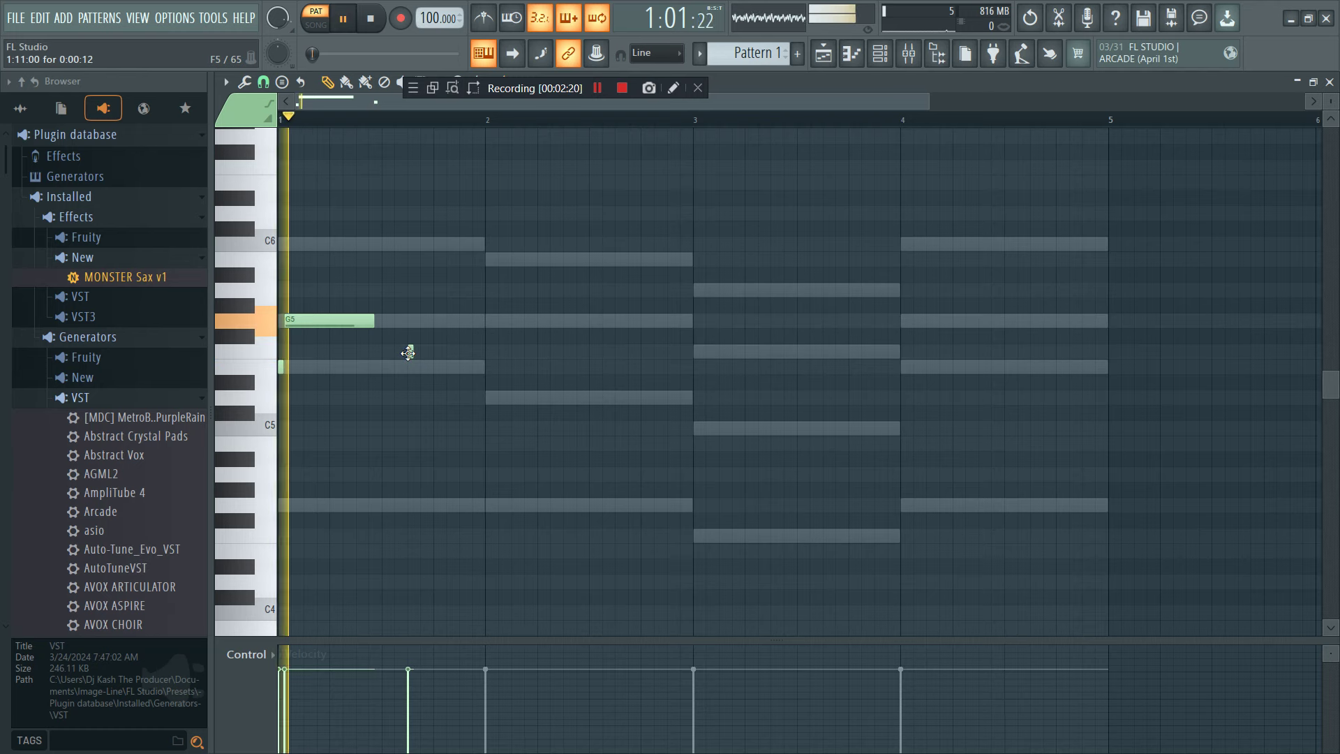
# - Add a descending run of short E5, D#5 and D5 notes near the end of bar 1
pyautogui.moveTo(408, 352); pyautogui.dragTo(409, 366)
pyautogui.click(435, 382)
pyautogui.press('space')
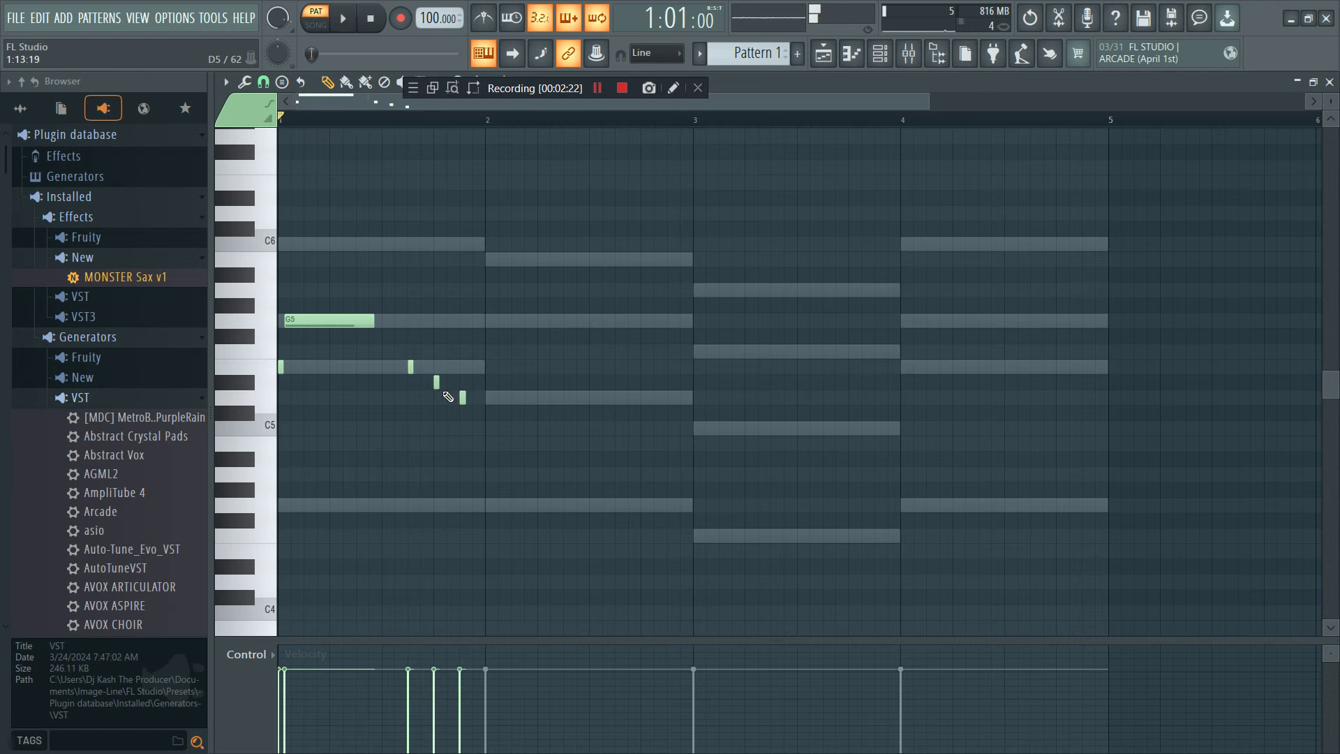
# - Delete the D#5, lengthen the late E5 in bar 1 and place an equally long D5 at the start of bar 2
pyautogui.rightClick(436, 381)
pyautogui.press('space')
pyautogui.moveTo(412, 365); pyautogui.dragTo(481, 390)
pyautogui.press('space')
pyautogui.press('space')
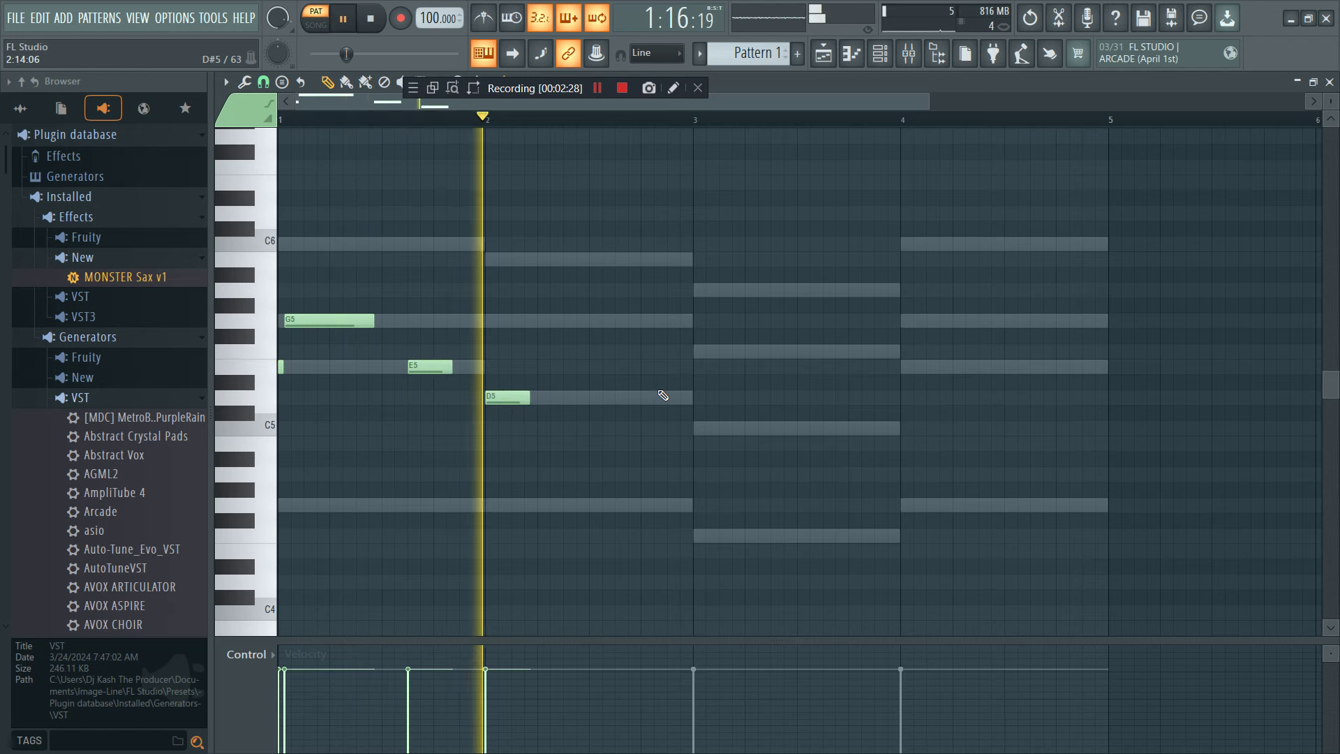
# - Add an H5 followed by a G5 in the second half of bar 2
pyautogui.click(646, 321)
pyautogui.click(605, 260)
pyautogui.press('space')
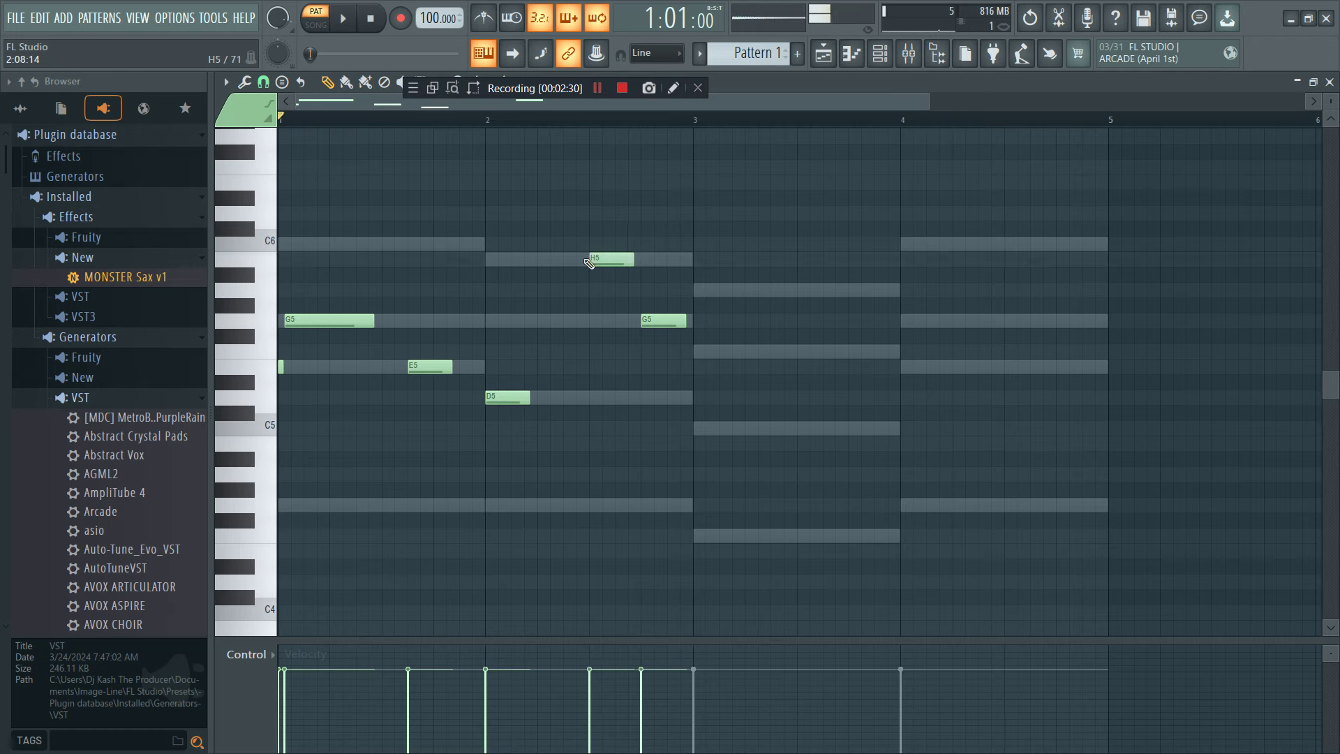
# - Select the melody notes from the first G5 through the end of bar 2 and make them legato during playback
pyautogui.press('space')
pyautogui.moveTo(830, 433); pyautogui.dragTo(358, 203)
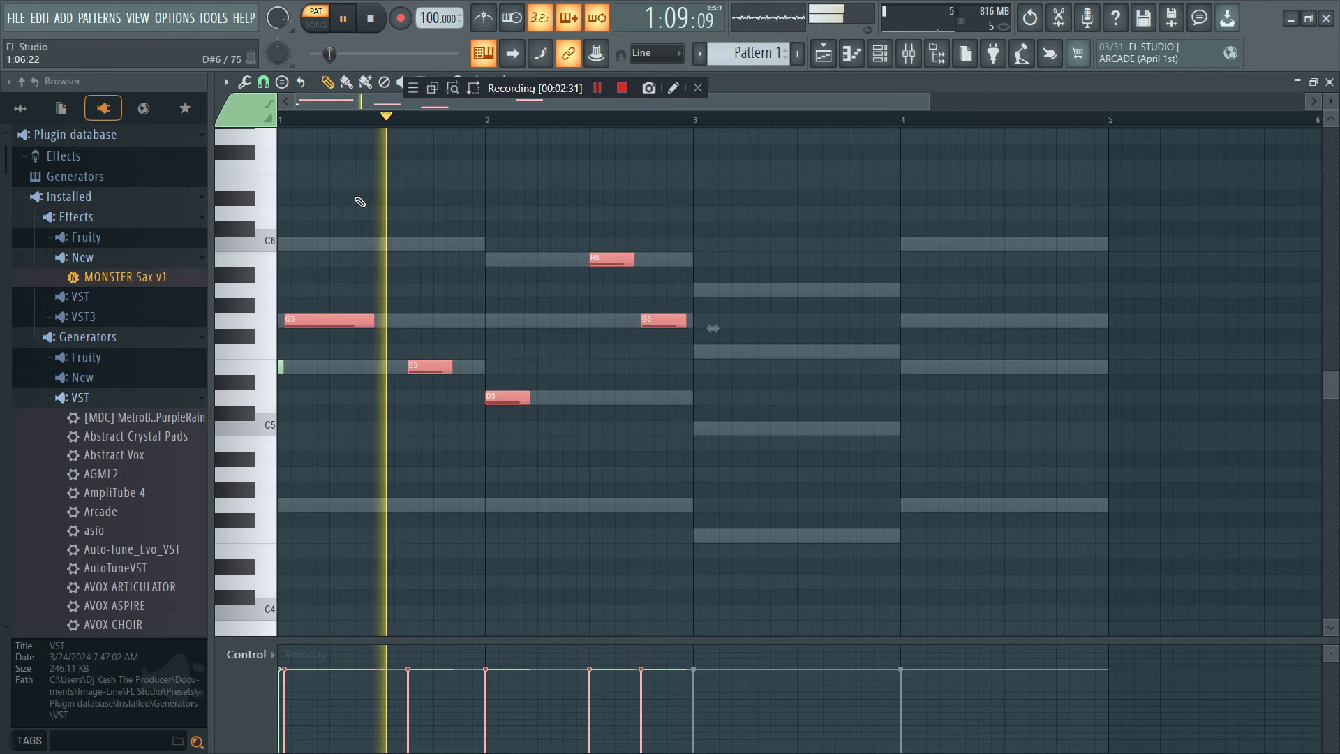
pyautogui.hotkey('ctrl', 'l')
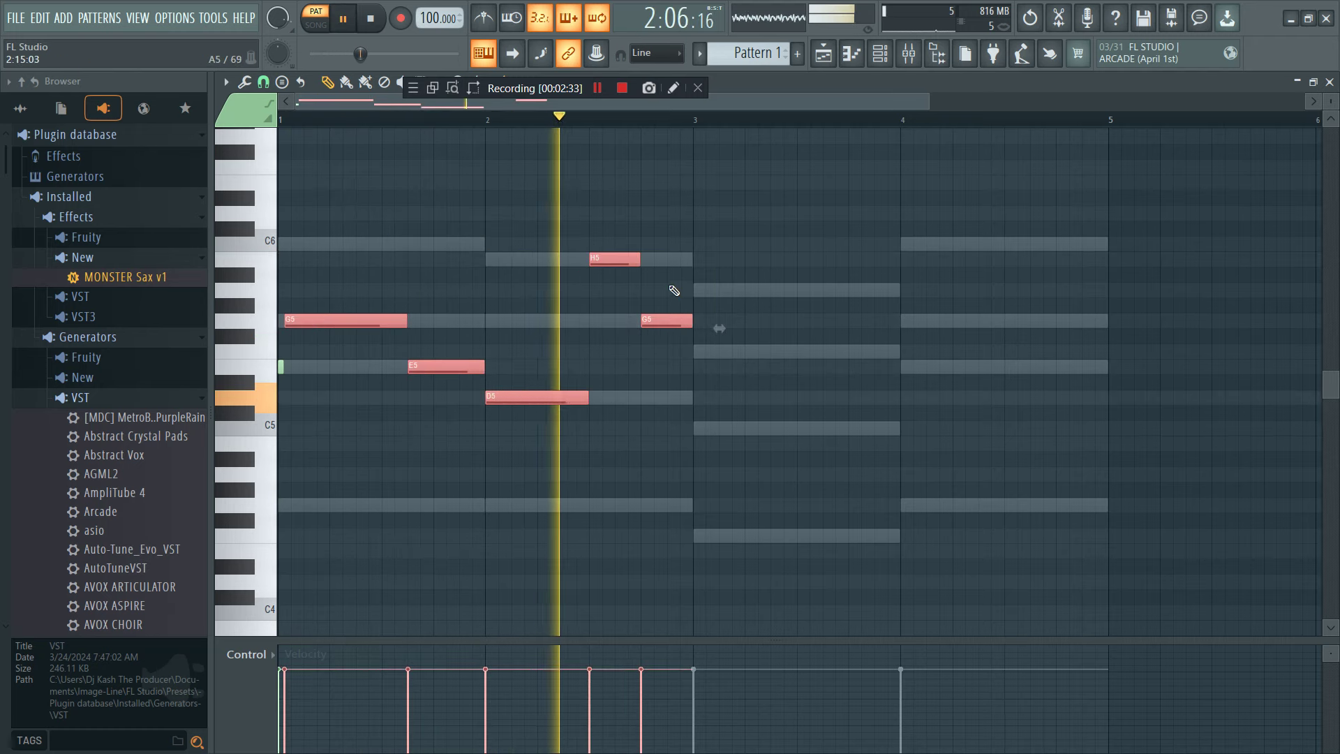
# - Place an F5 at the start of bar 3, lengthen it to about 12.5 steps, and stop playback
pyautogui.click(699, 355)
pyautogui.moveTo(736, 352); pyautogui.dragTo(872, 355)
pyautogui.press('space')
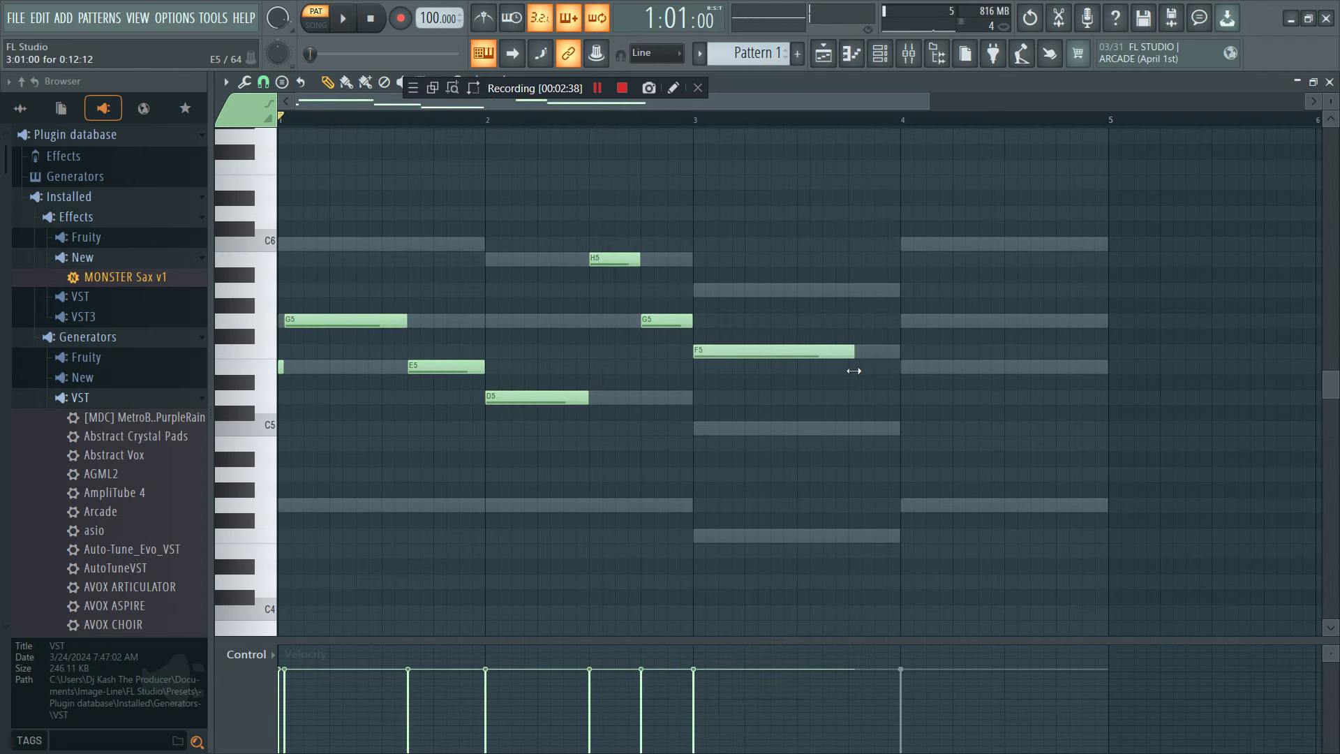
# - Add a run of short C5, D5, F5 and D5 notes at the end of bar 3 and play the pattern
pyautogui.click(850, 428)
pyautogui.click(874, 396)
pyautogui.moveTo(879, 366)
pyautogui.mouseDown()
pyautogui.moveTo(881, 353)
pyautogui.moveTo(1062, 386)
pyautogui.moveTo(996, 386)
pyautogui.moveTo(895, 358)
pyautogui.mouseUp()
pyautogui.press('space')
pyautogui.click(897, 397)
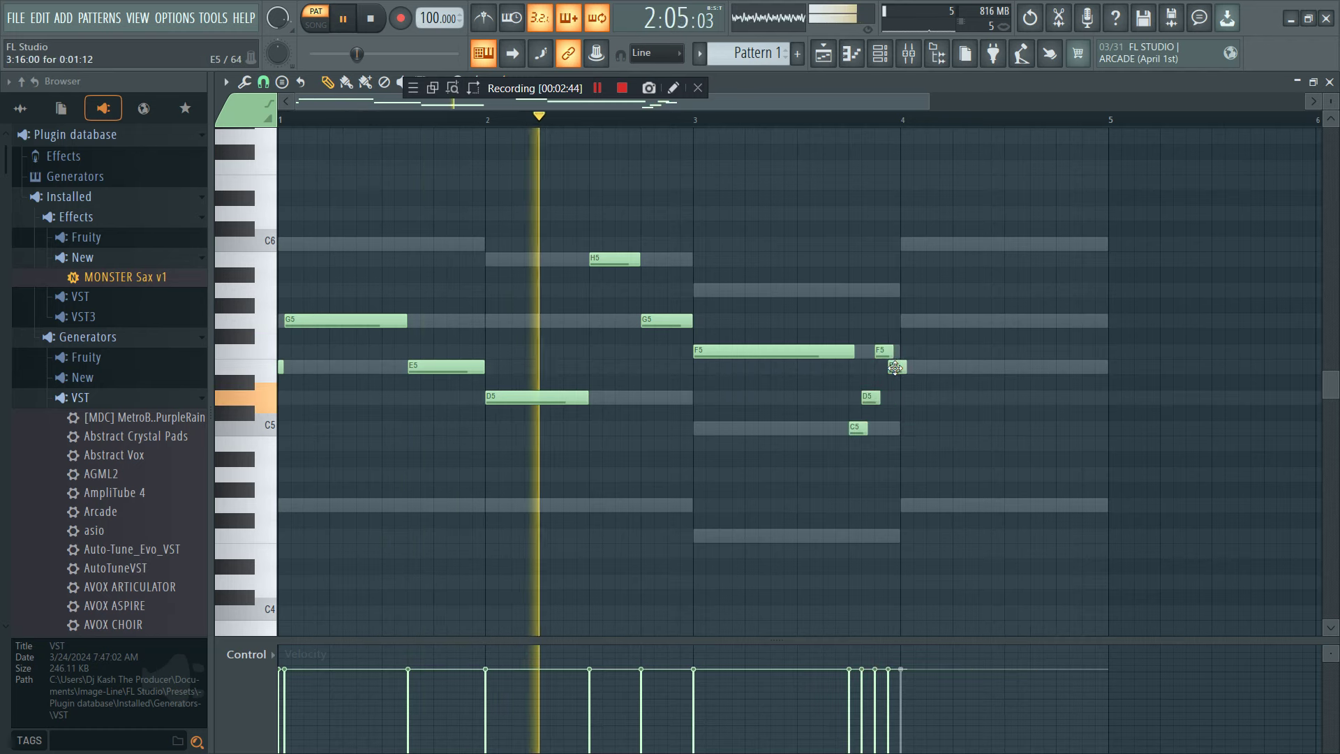
pyautogui.click(897, 397)
# - Place an E5 at the start of bar 4 and stretch it across nearly the whole bar
pyautogui.click(906, 366)
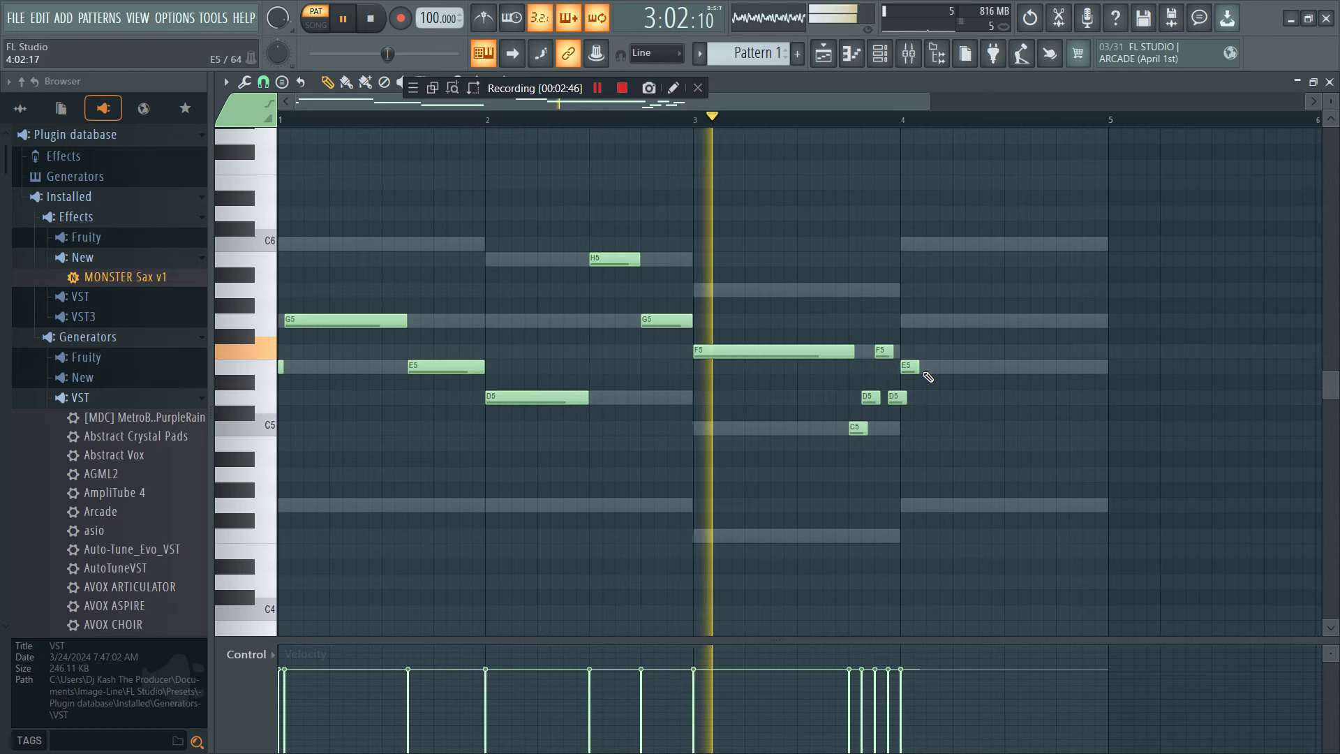
pyautogui.moveTo(918, 368); pyautogui.dragTo(1090, 374)
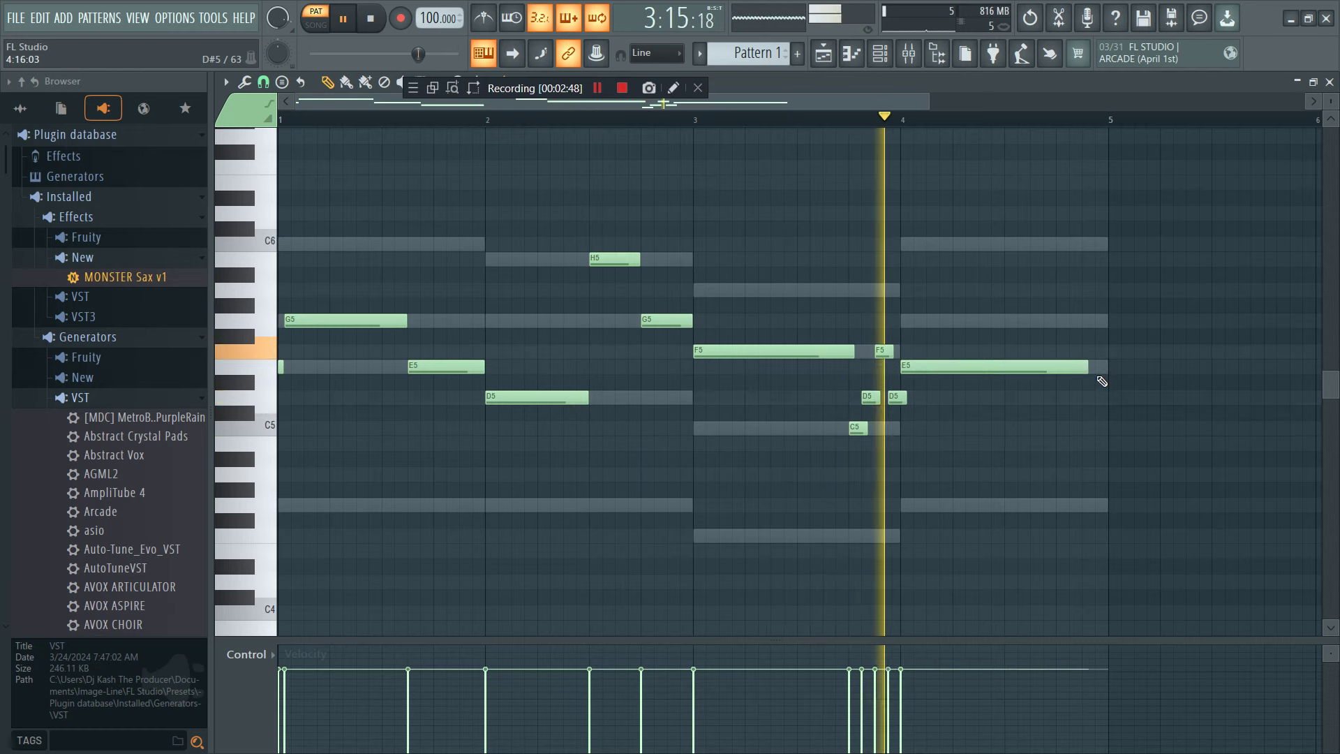
# - Make the bar 3 notes legato and replace the bar's last D5 with a short G5, auditioning from late in bar 3
pyautogui.moveTo(847, 449); pyautogui.dragTo(881, 353)
pyautogui.click(837, 119)
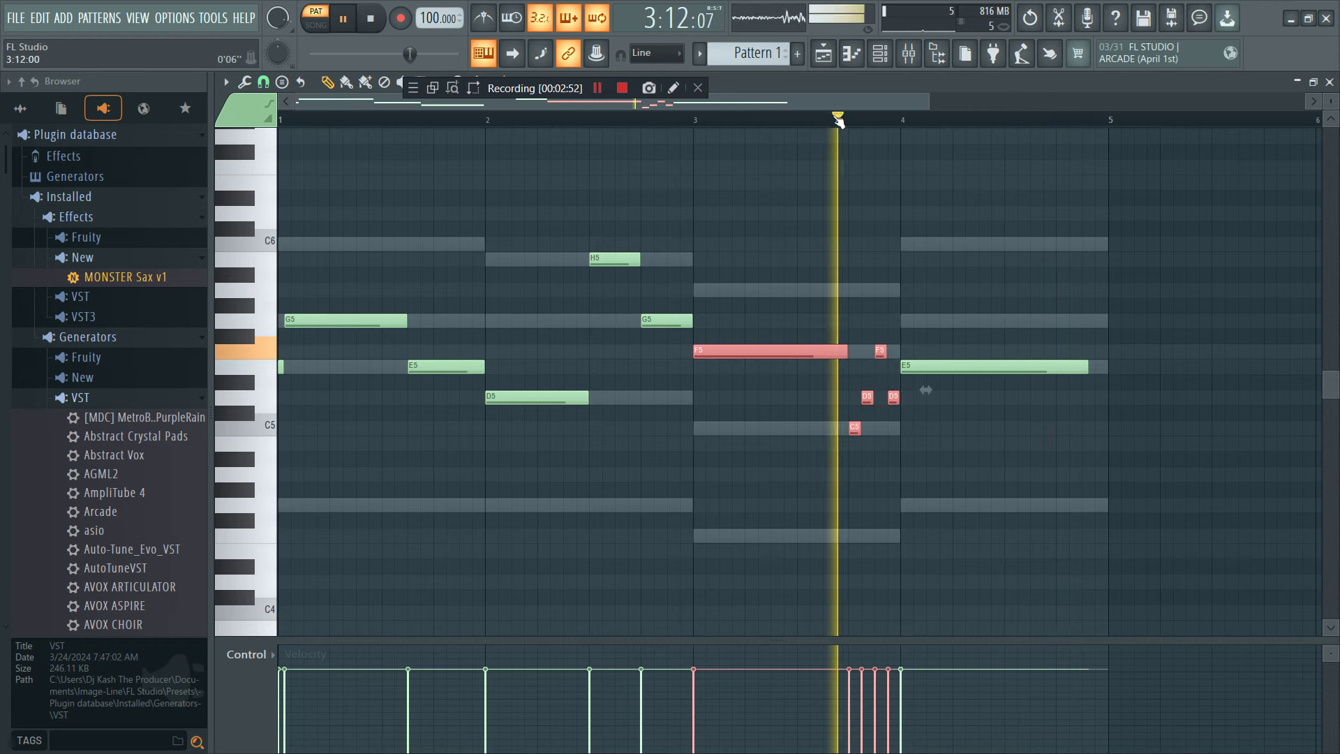
pyautogui.rightClick(893, 396)
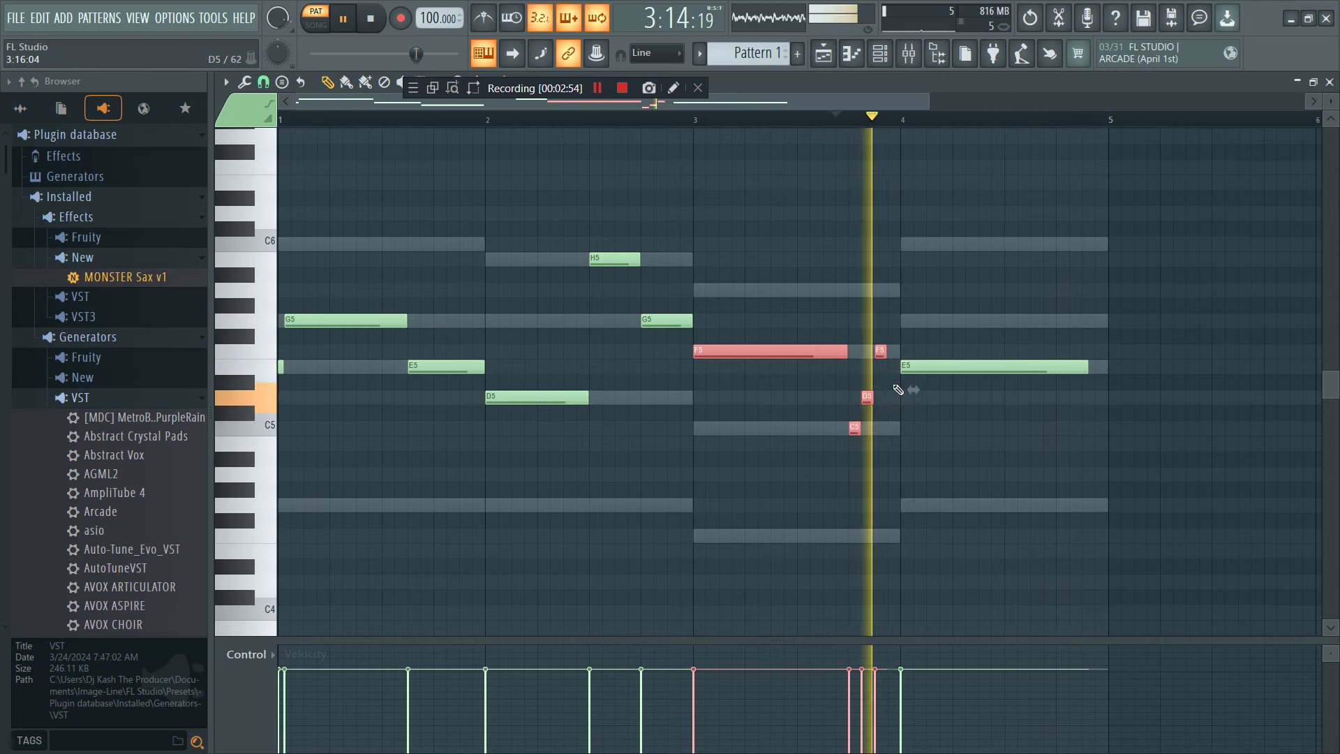
pyautogui.press('space')
pyautogui.click(894, 324)
pyautogui.press('space')
pyautogui.press('space')
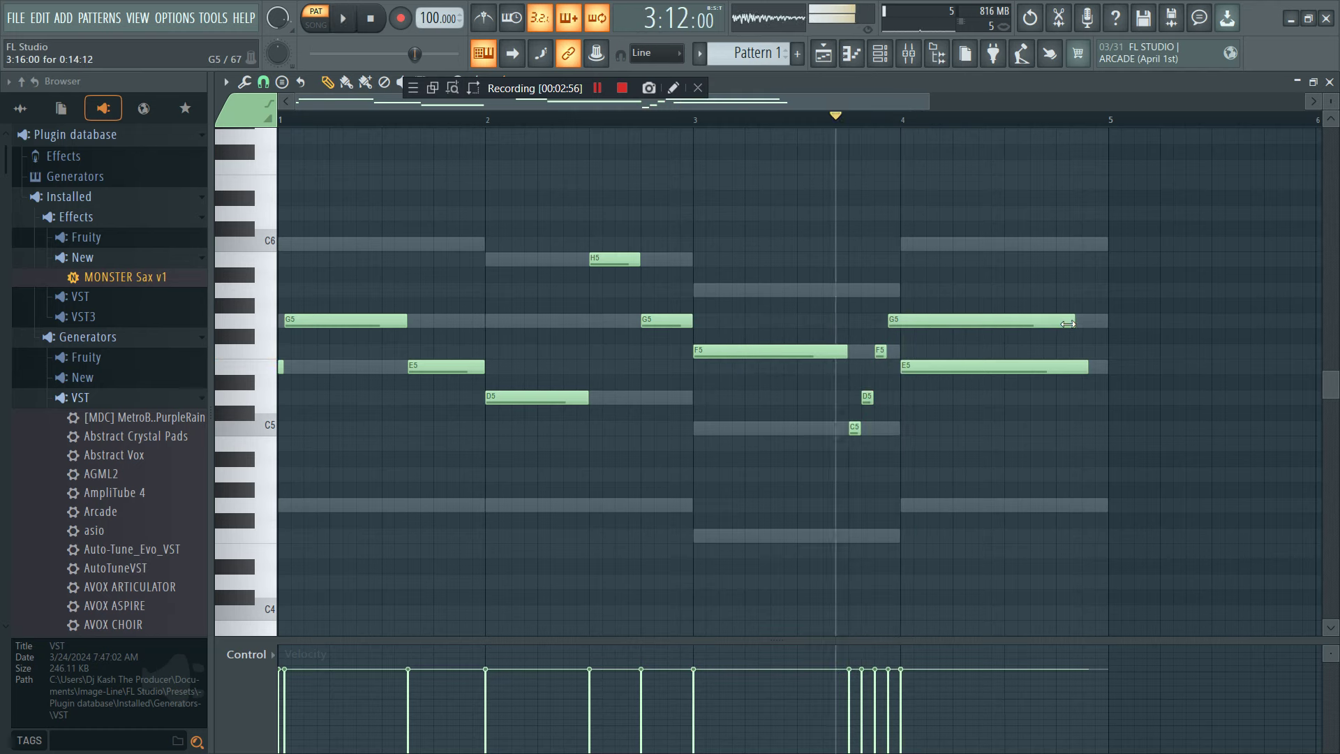
pyautogui.moveTo(1076, 321); pyautogui.dragTo(905, 321)
pyautogui.press('space')
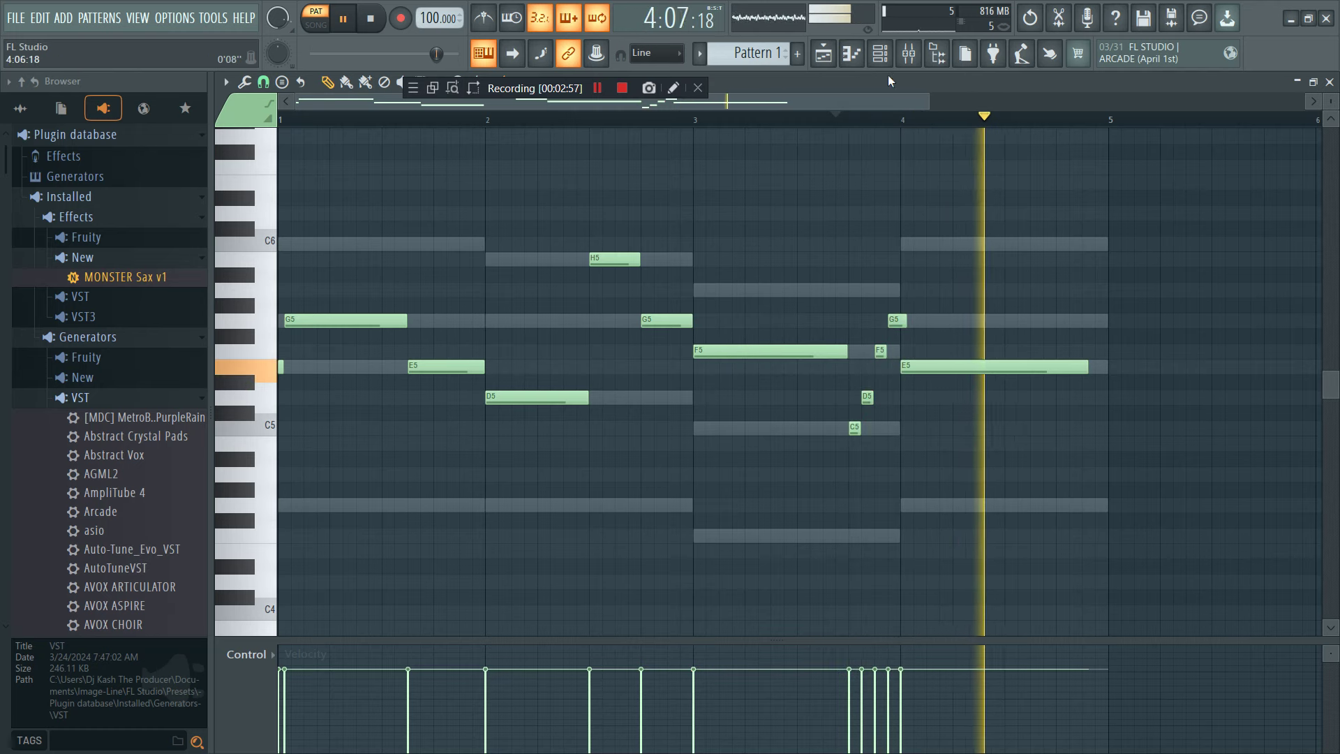
# - Open MONSTER Sax v1 from the channel rack to view its articulations, and return to the piano roll
pyautogui.click(881, 53)
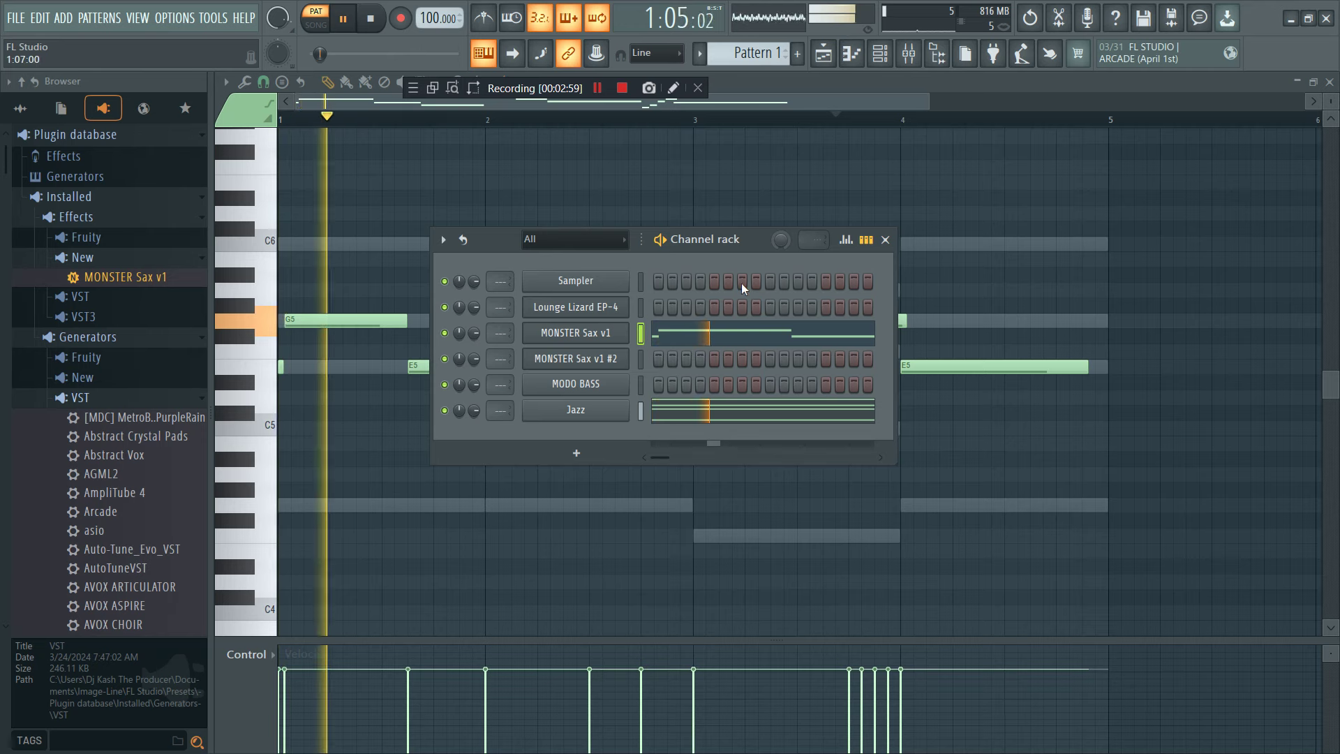
pyautogui.click(614, 333)
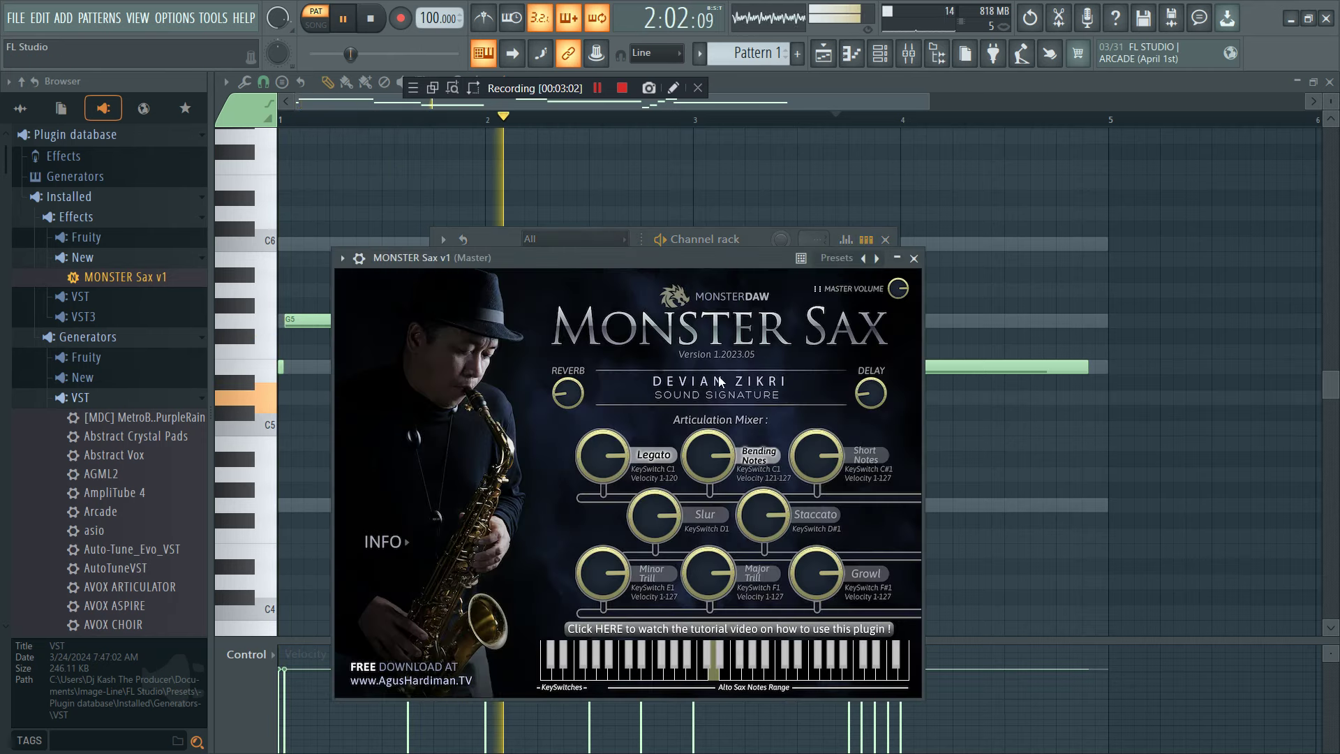
pyautogui.click(961, 233)
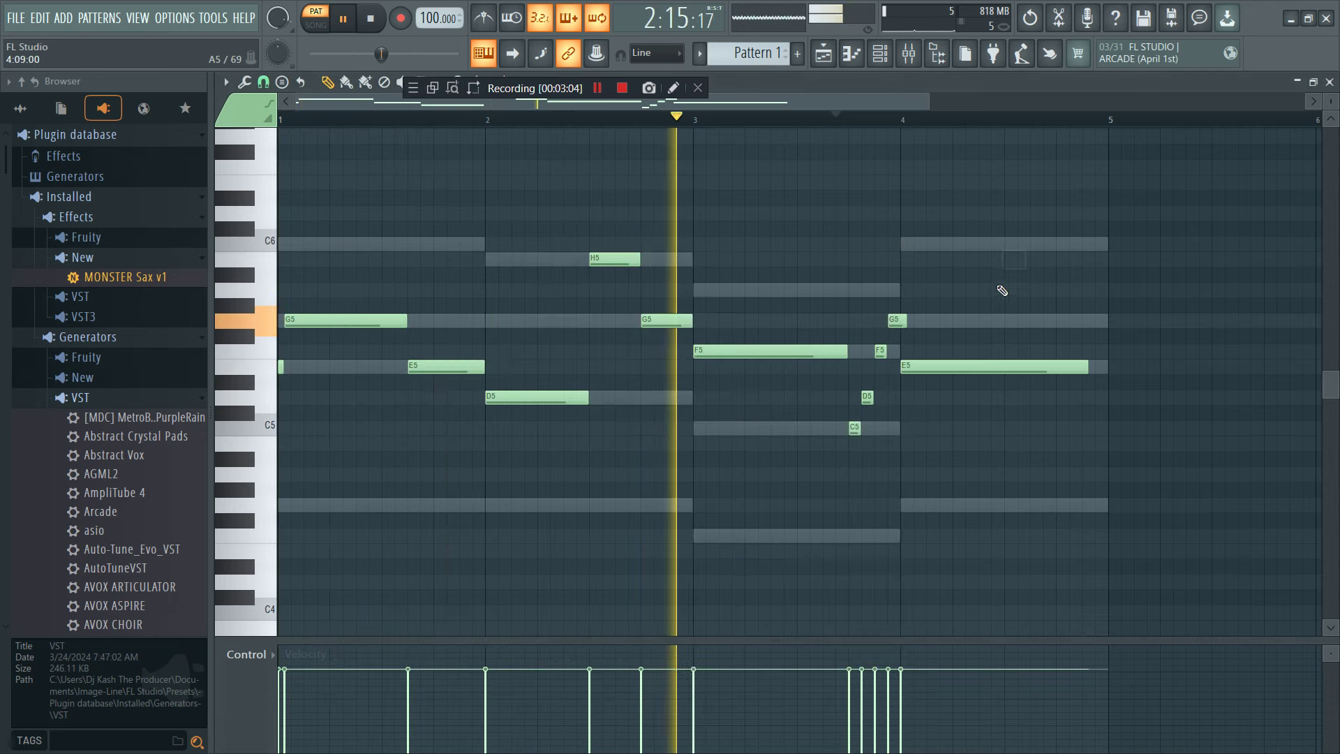
# - Shorten the bar 4 E5 to nearly half the bar, add a C6 of similar length in the second half, and audition it
pyautogui.moveTo(1076, 362); pyautogui.dragTo(996, 366)
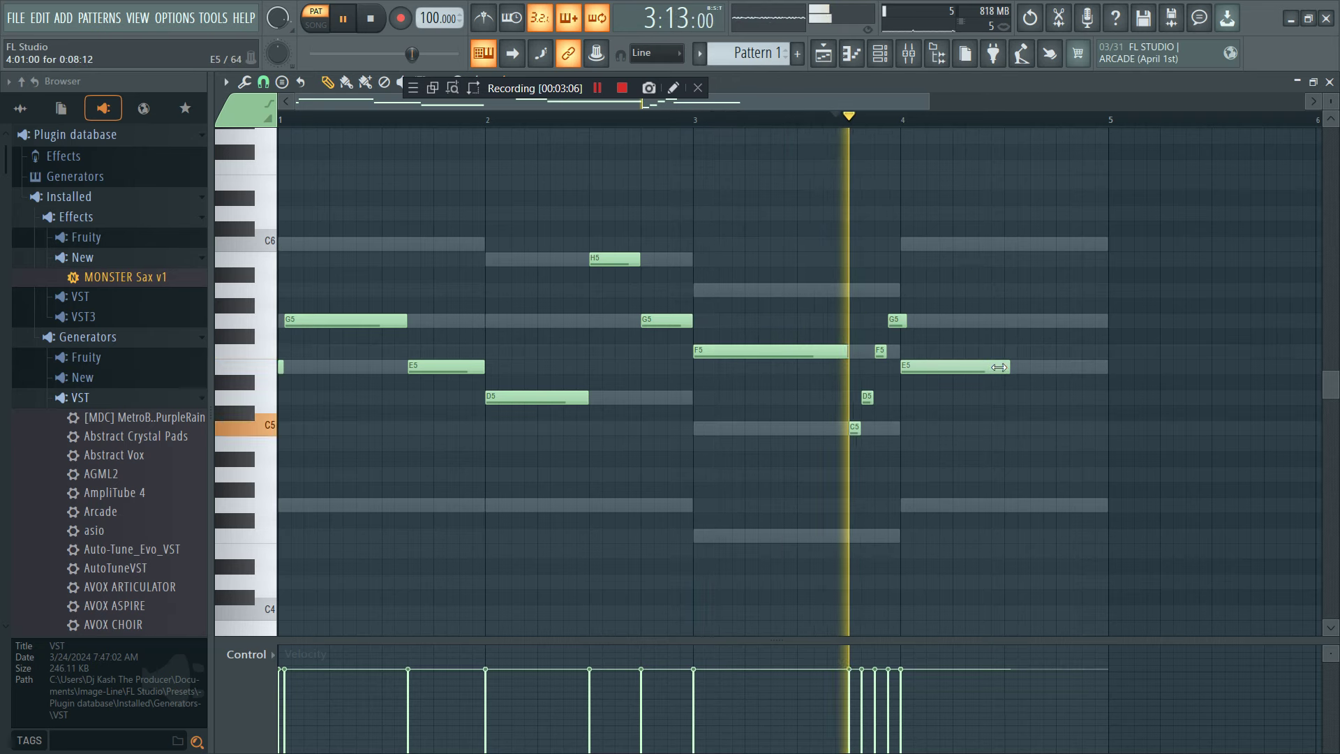
pyautogui.click(1009, 243)
pyautogui.press('space')
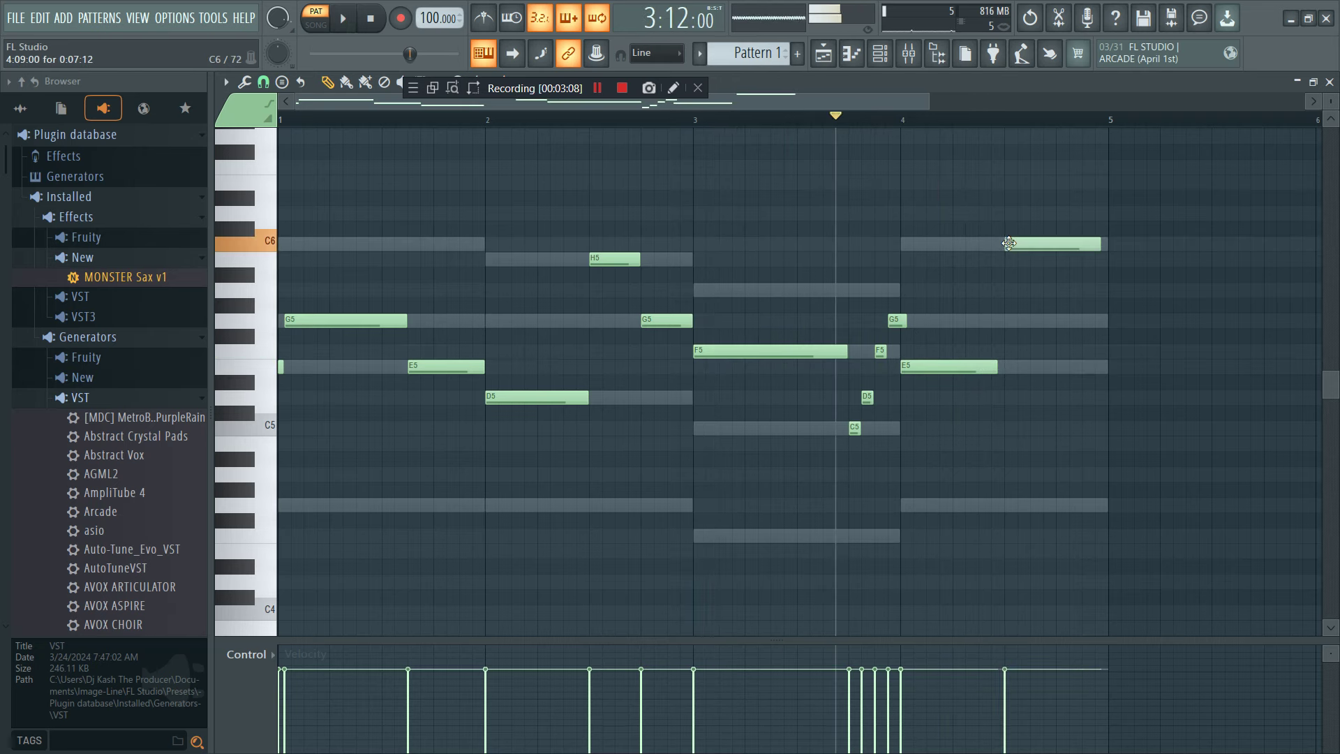
pyautogui.press('space')
pyautogui.click(994, 106)
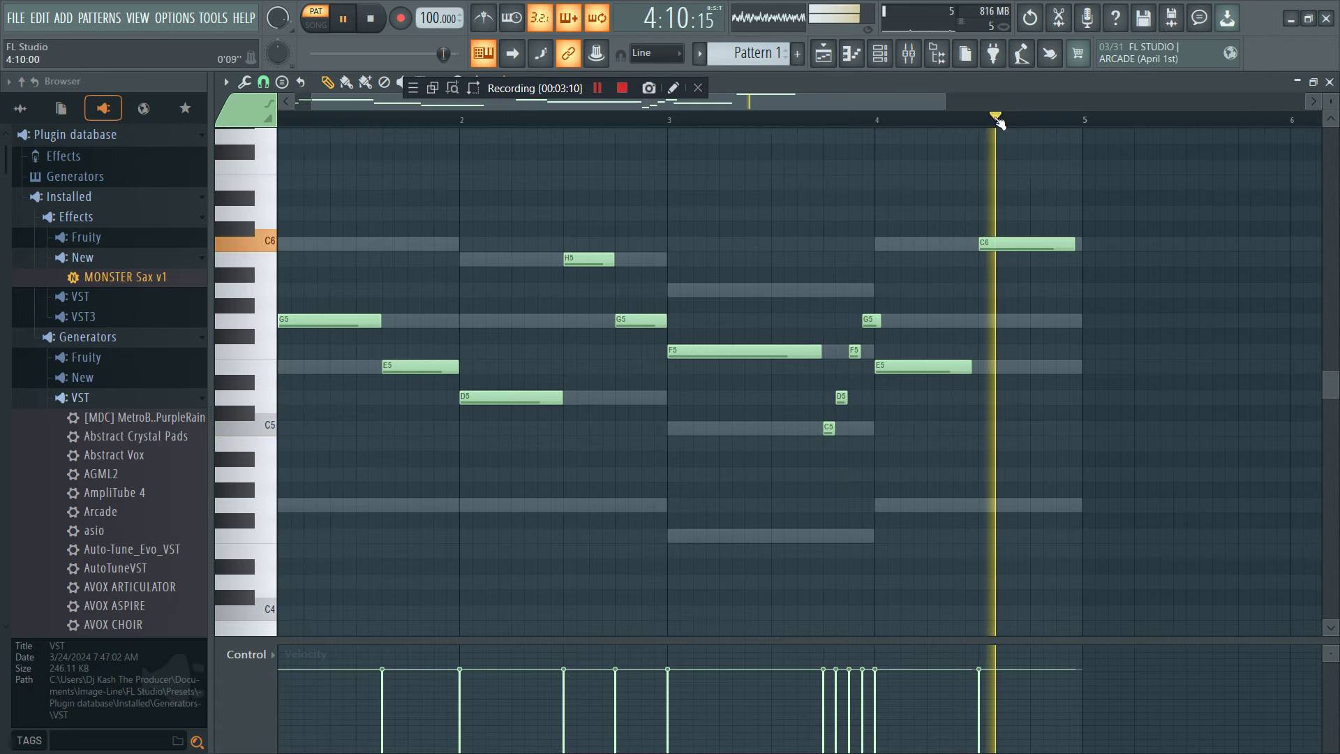
# - Switch MONSTER Sax v1 to the Short Notes articulation and play the melody with it
pyautogui.click(881, 56)
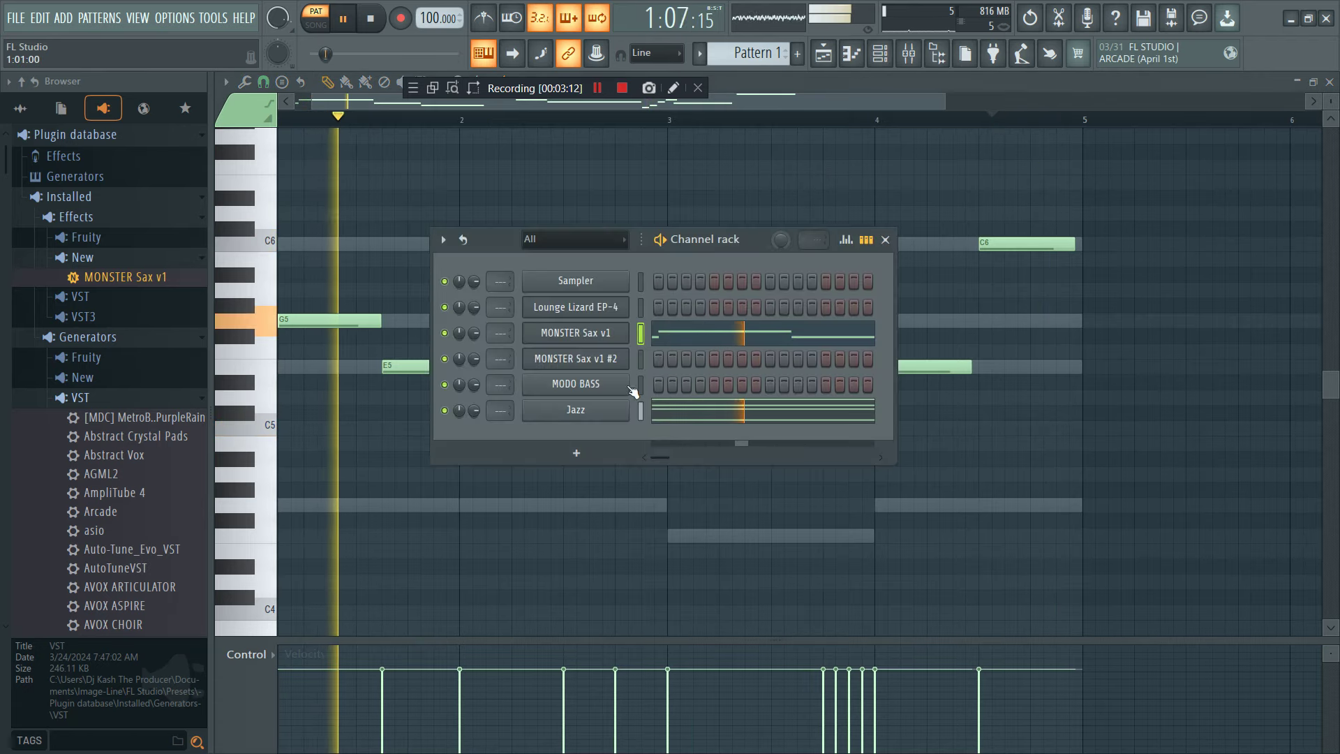
pyautogui.click(605, 334)
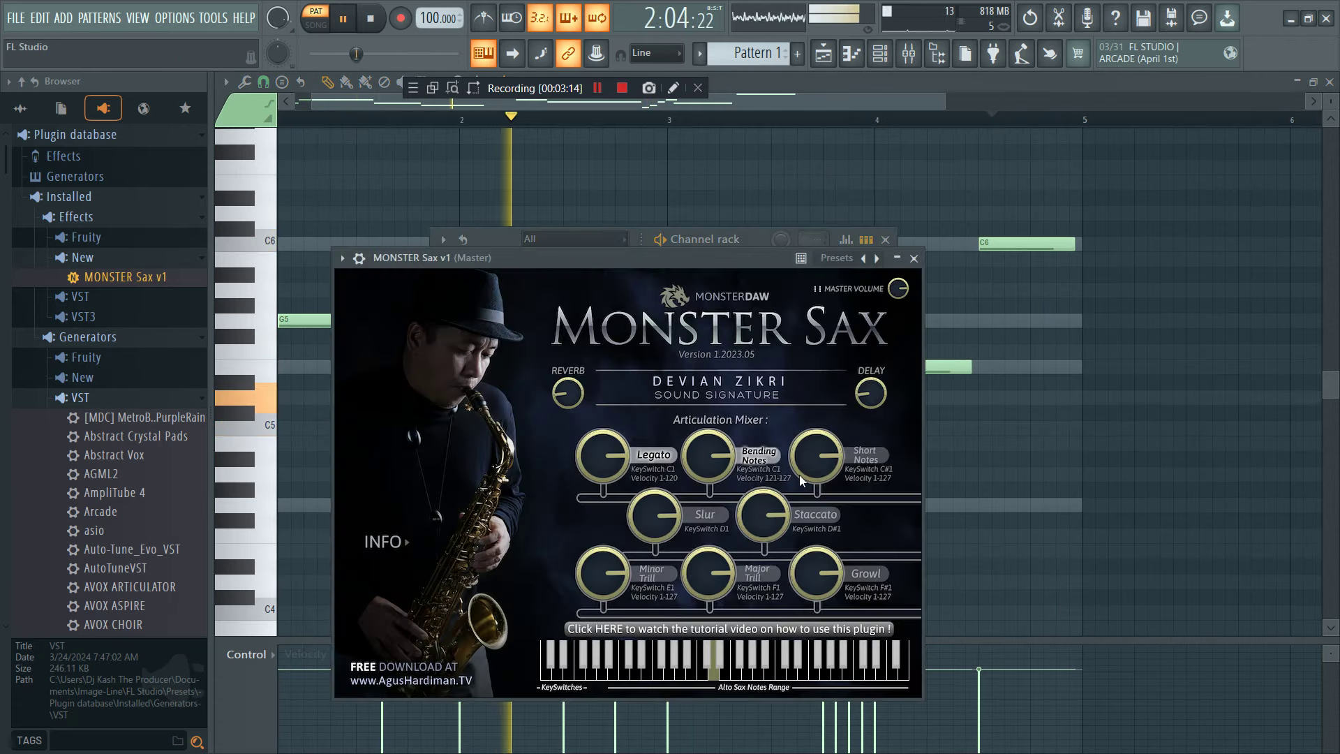
pyautogui.press('space')
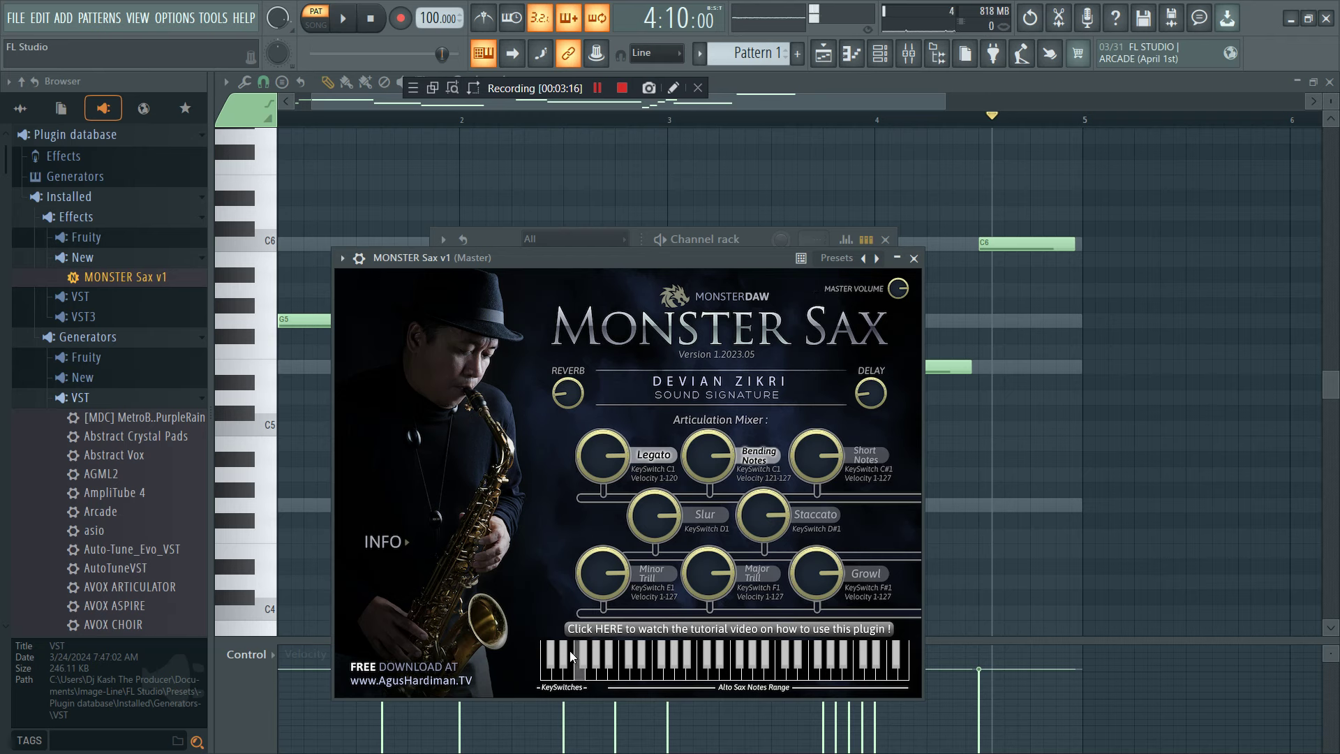
pyautogui.press('space')
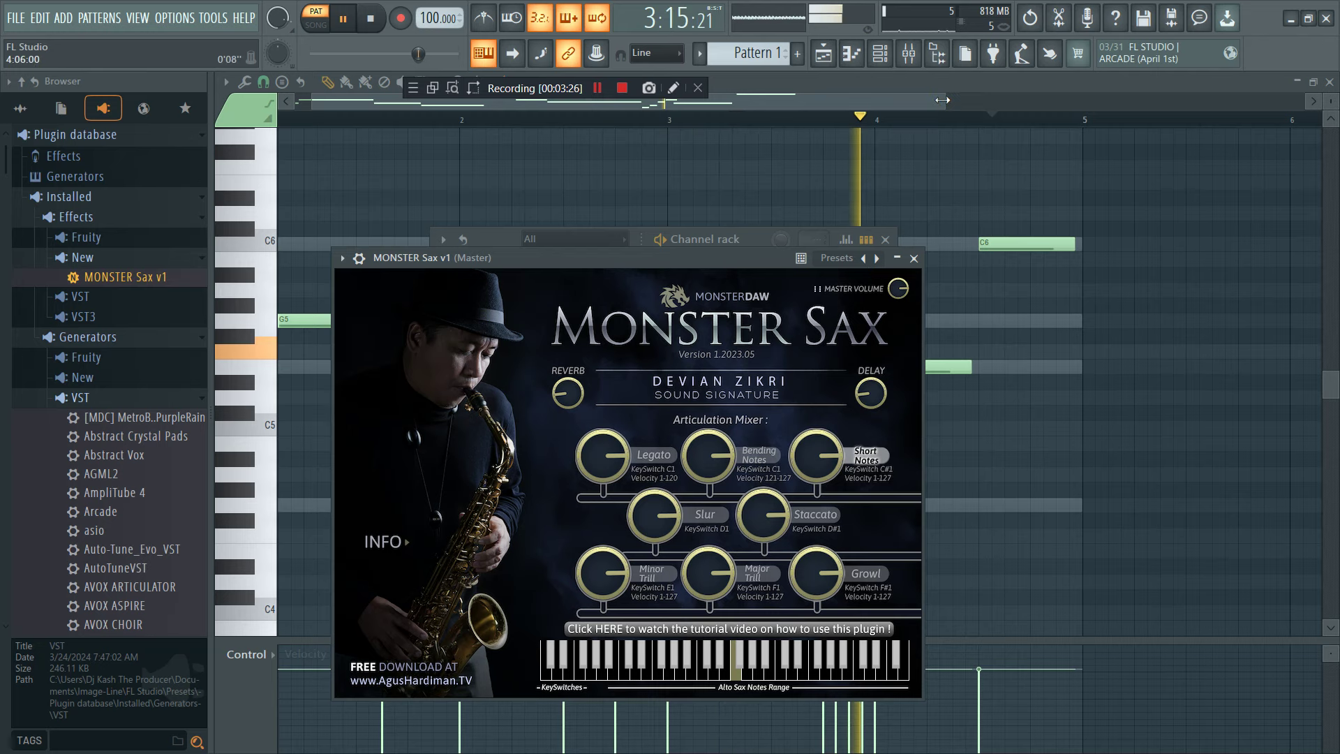
# - Reopen MONSTER Sax v1 during playback, switch it back to the Legato articulation, and raise its Reverb
pyautogui.moveTo(946, 102); pyautogui.dragTo(1091, 101)
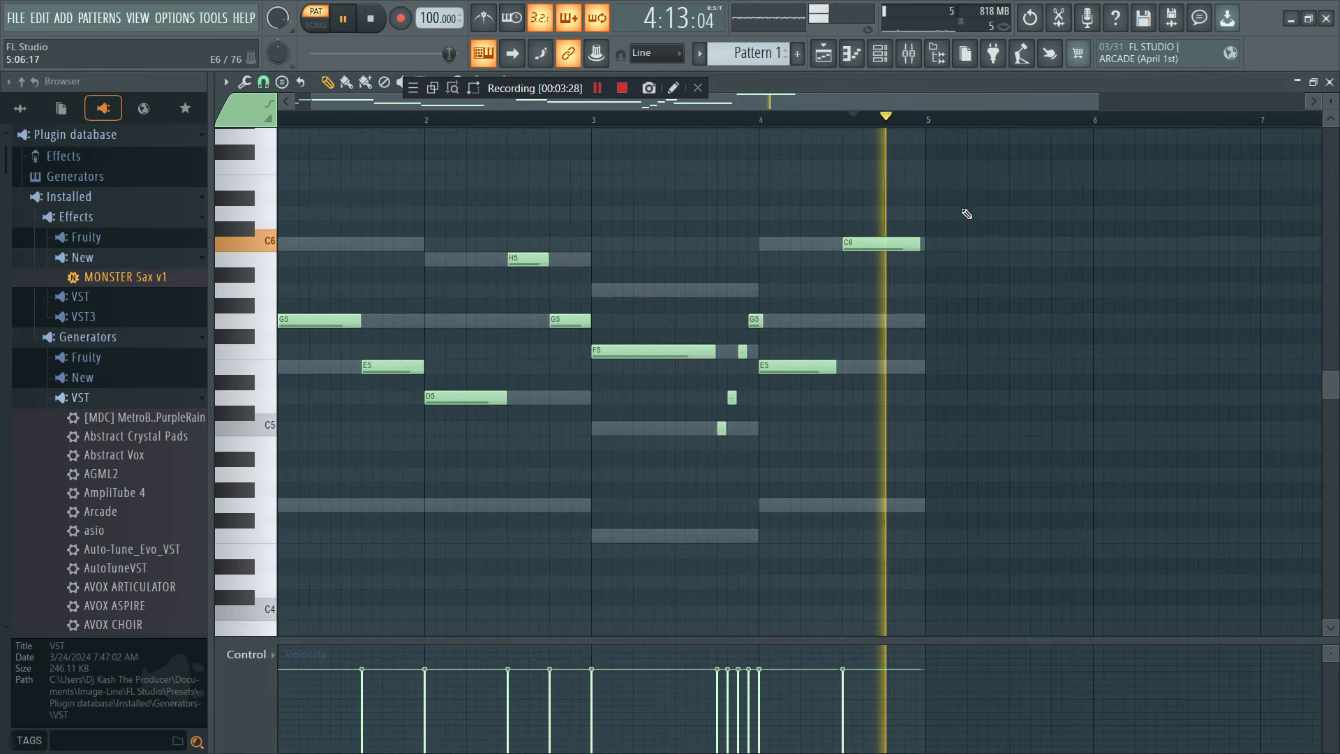
pyautogui.press('F6')
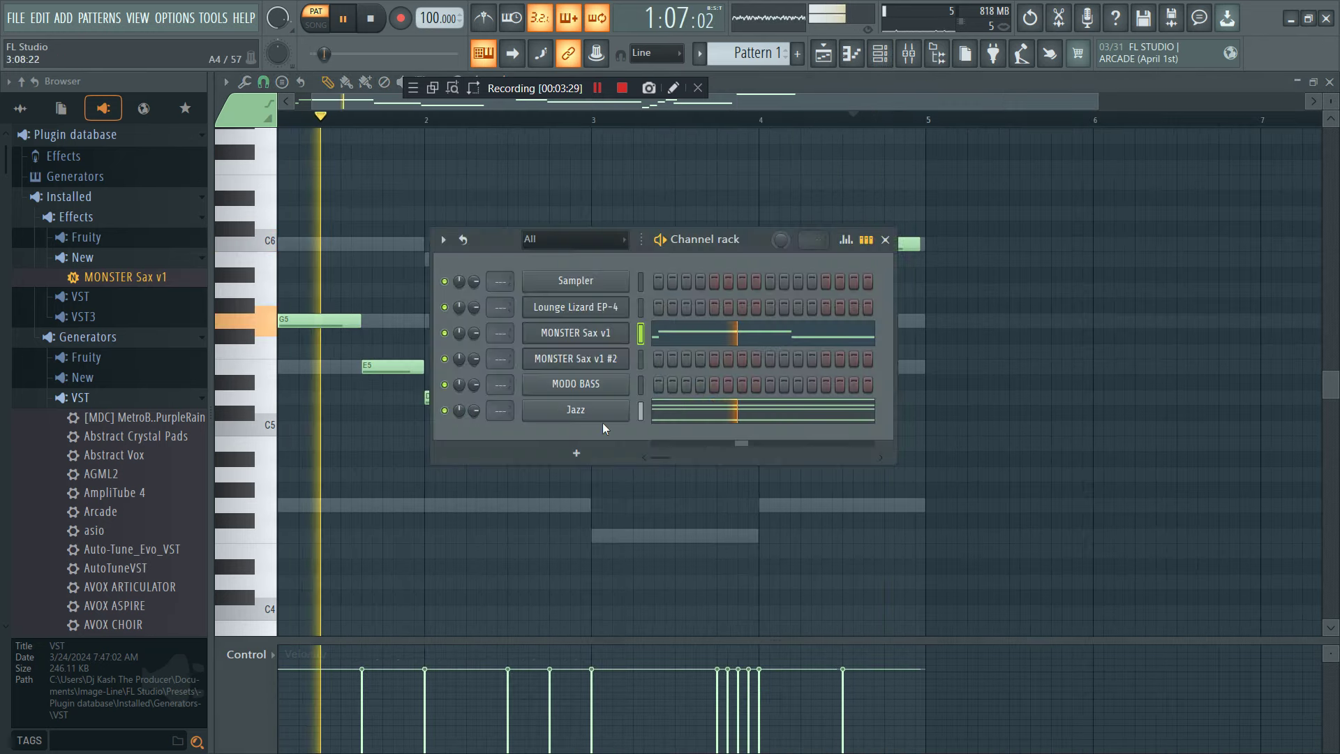
pyautogui.click(583, 333)
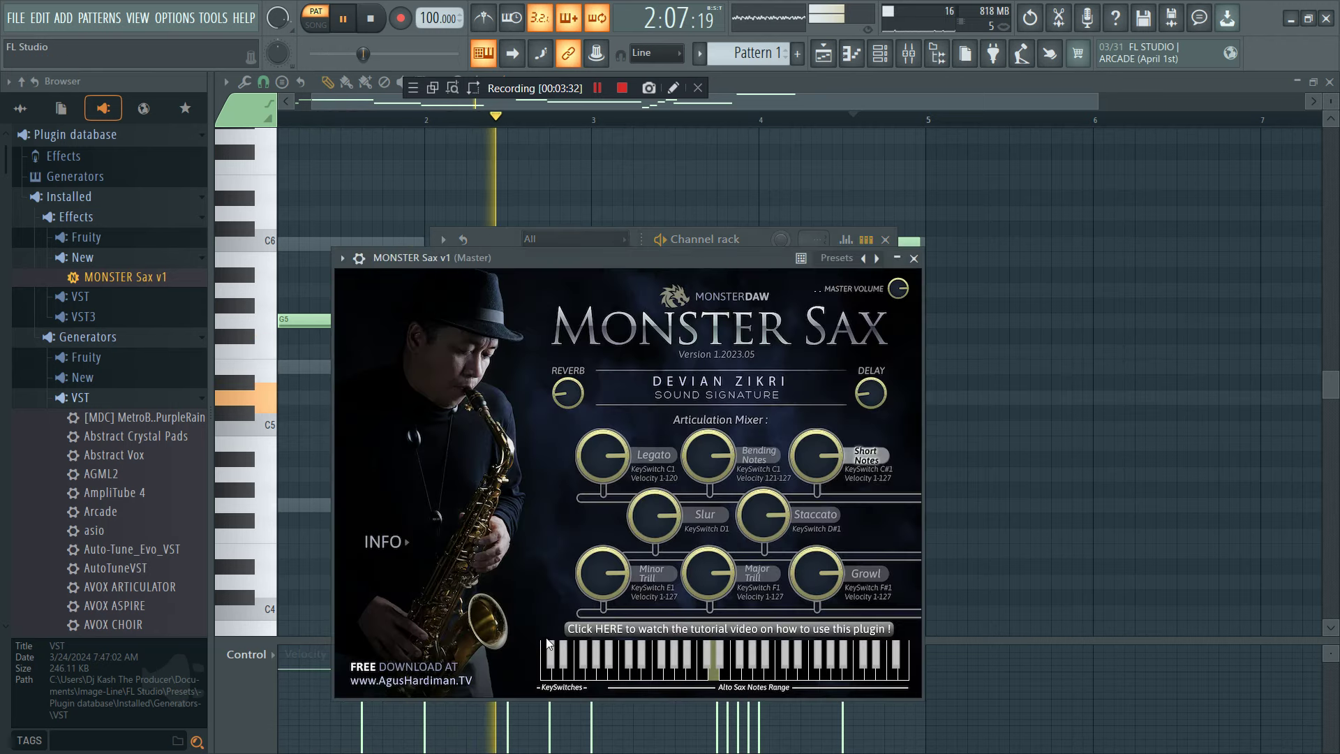
pyautogui.click(880, 55)
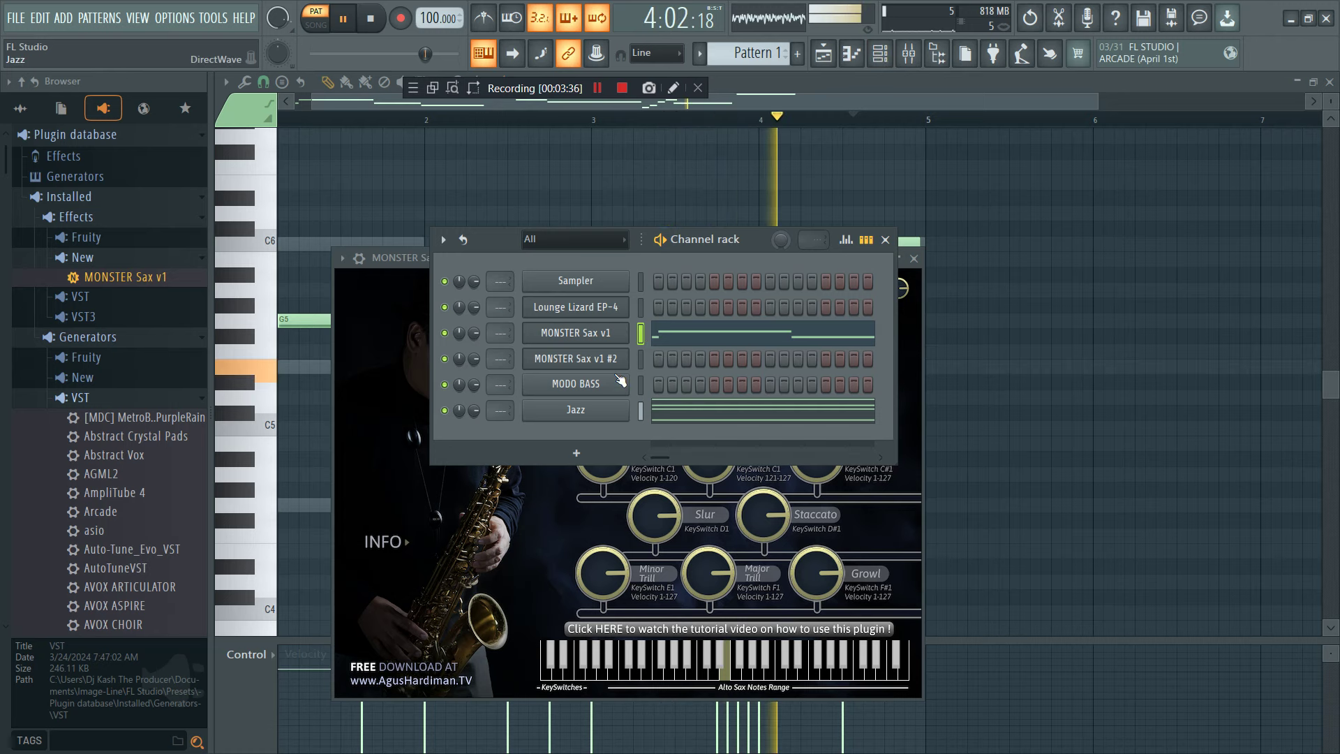
pyautogui.click(614, 335)
pyautogui.click(616, 337)
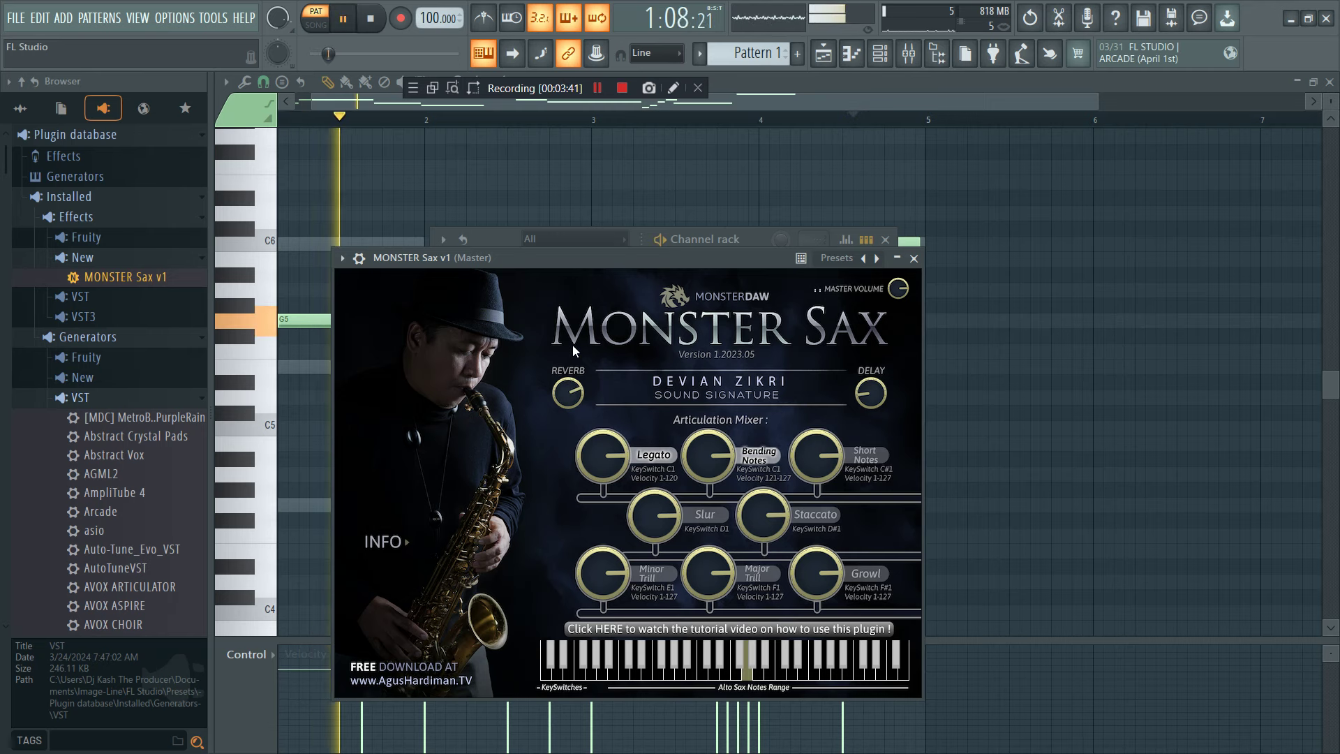
# - Try the sax melody one octave higher during playback, and move it back down an octave
pyautogui.click(487, 240)
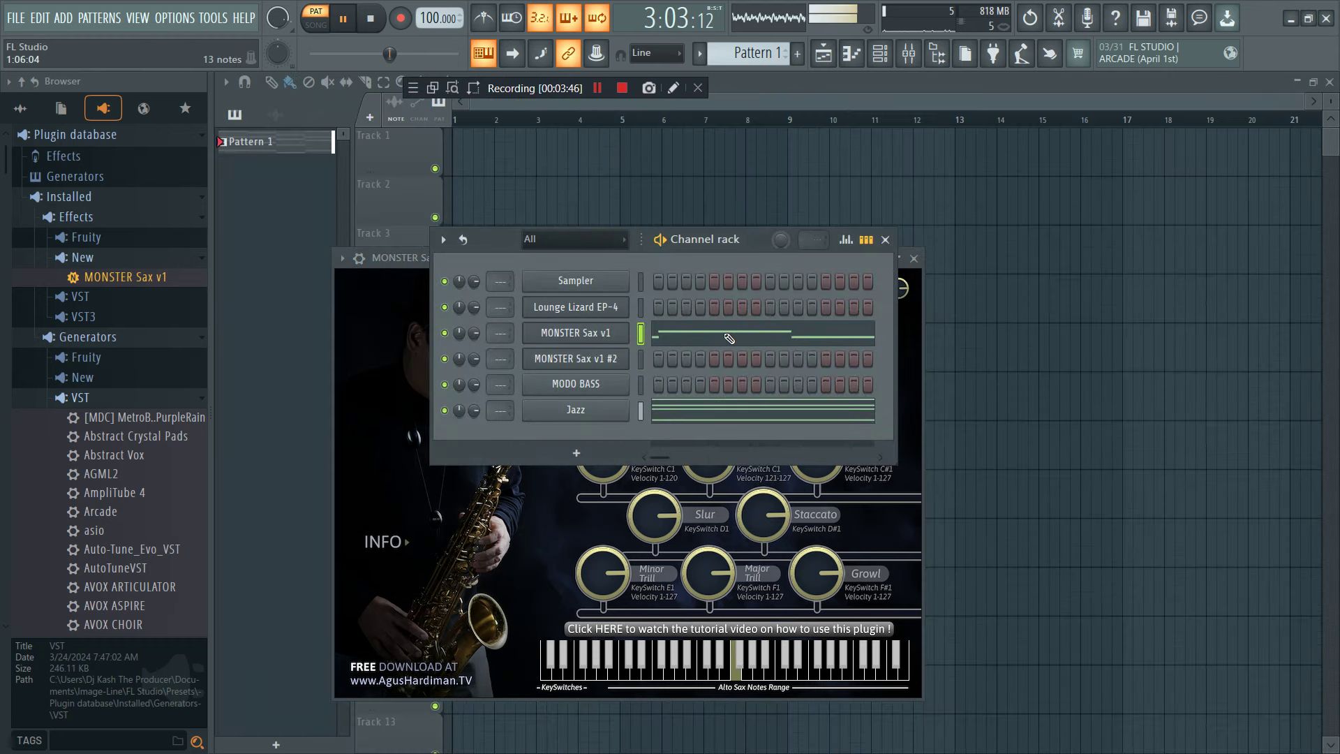
pyautogui.click(726, 342)
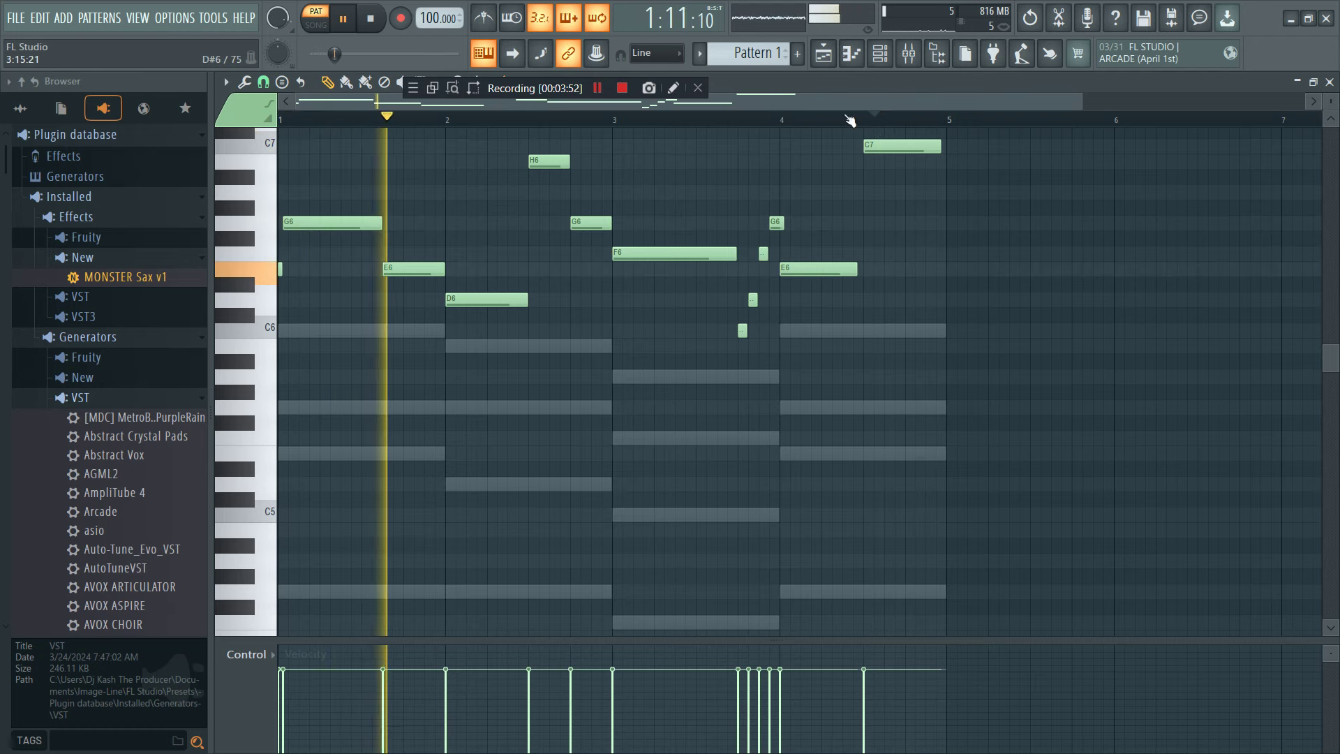
pyautogui.click(880, 54)
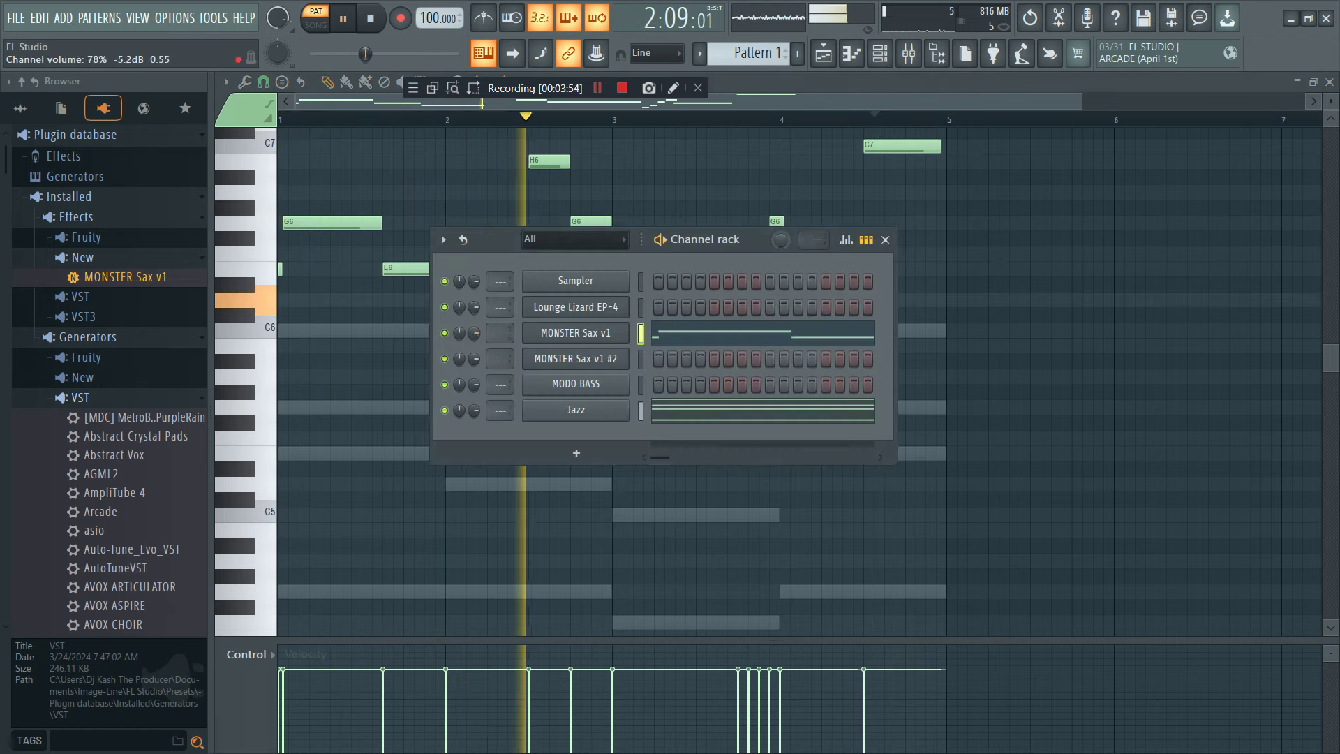
pyautogui.press('F6')
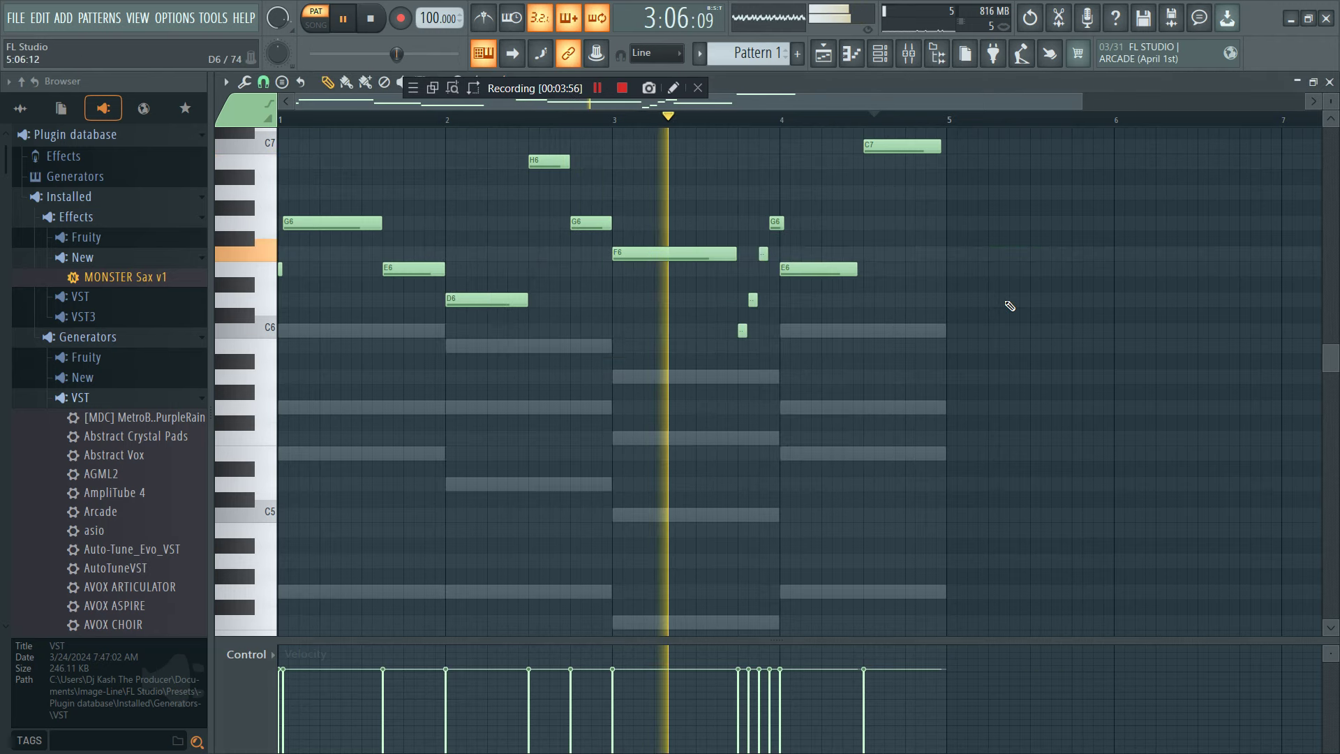
pyautogui.hotkey('ctrl', 'Down')
# - Stop playback, reopen MONSTER Sax v1, and audition the melody with the Minor Trill and Major Trill articulations
pyautogui.click(880, 54)
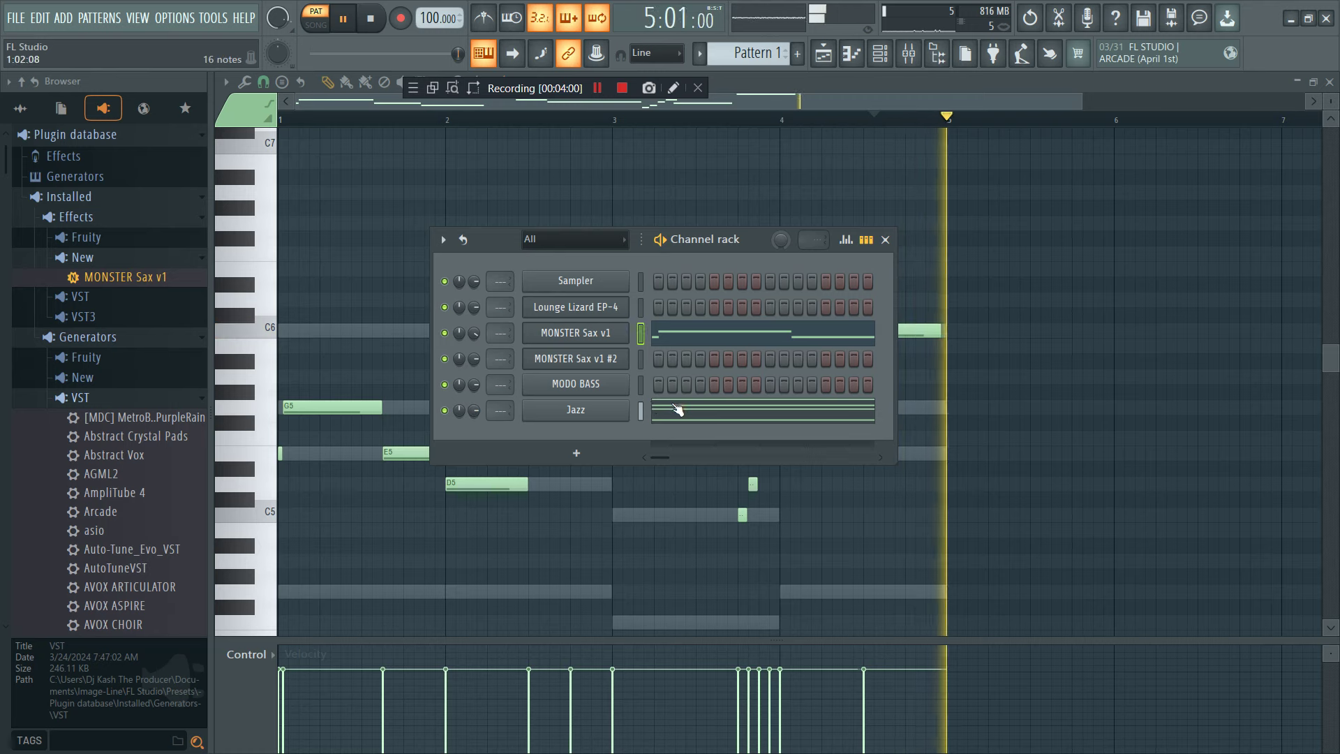
pyautogui.press('space')
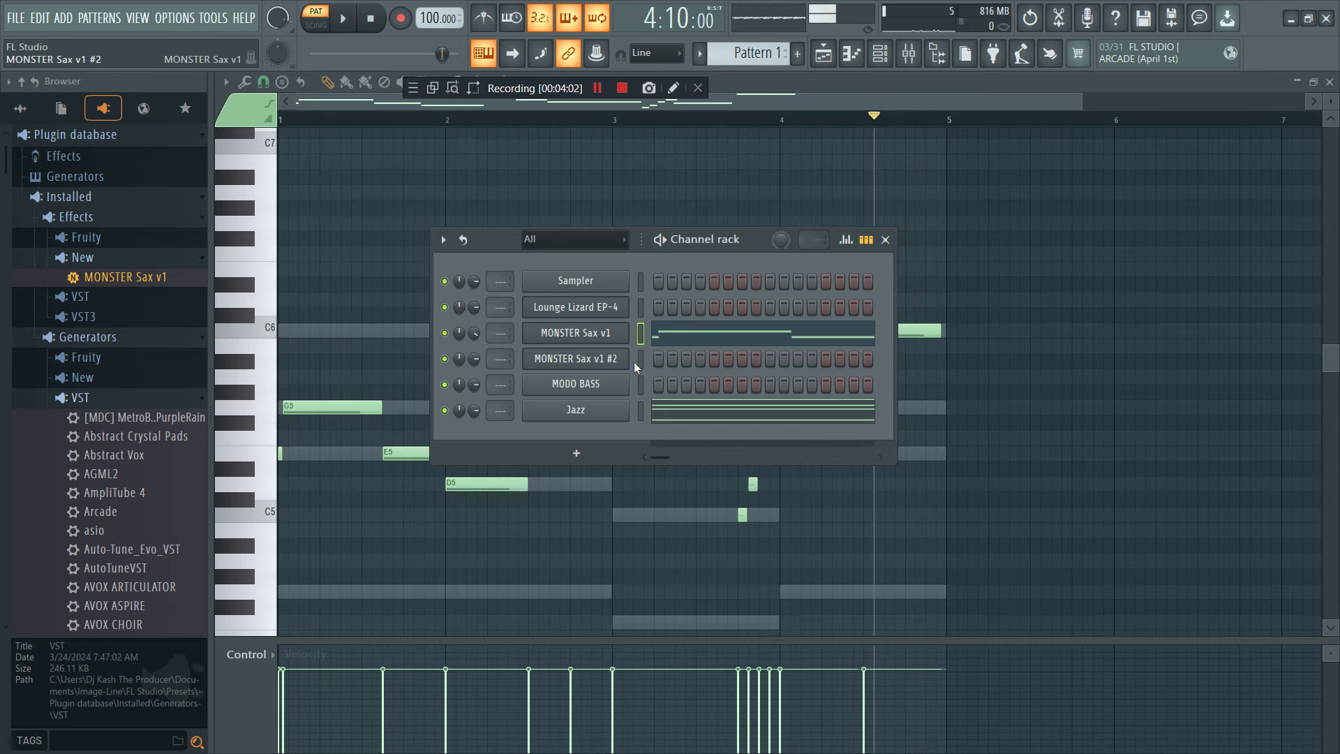
pyautogui.click(642, 359)
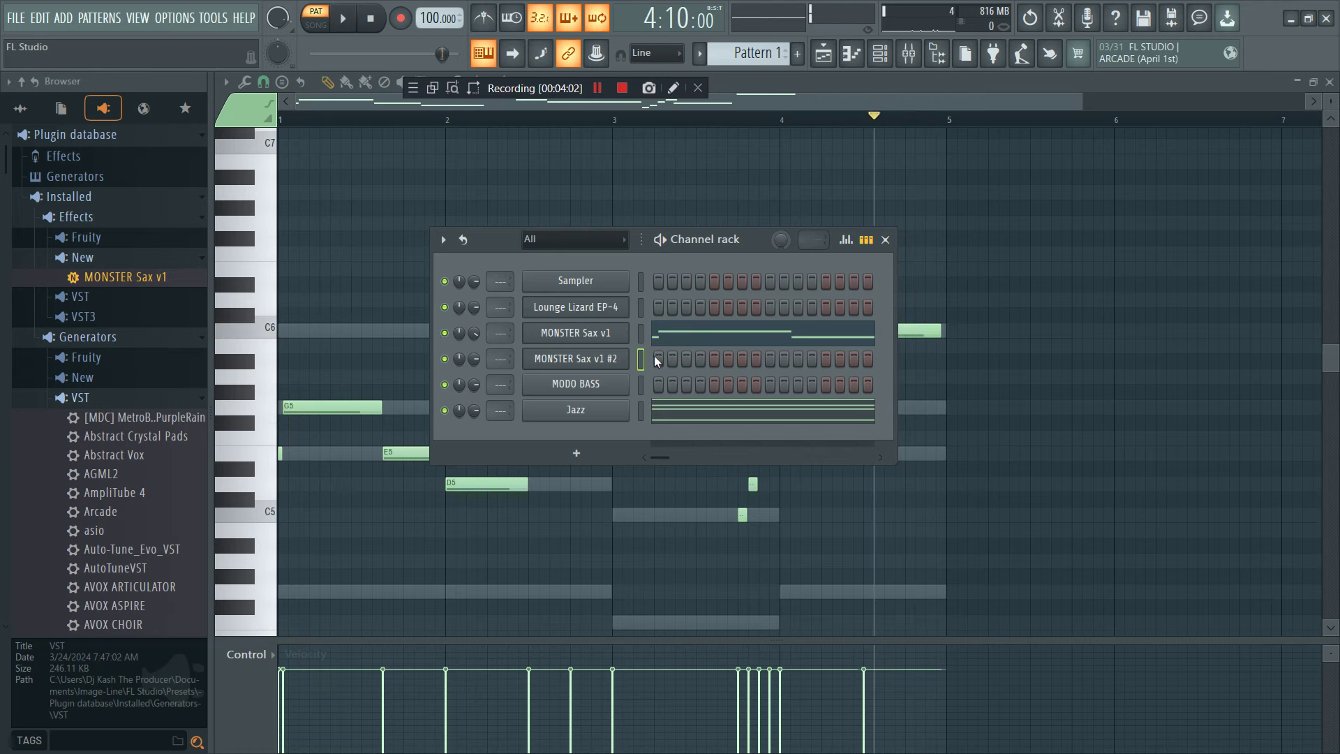
pyautogui.click(603, 337)
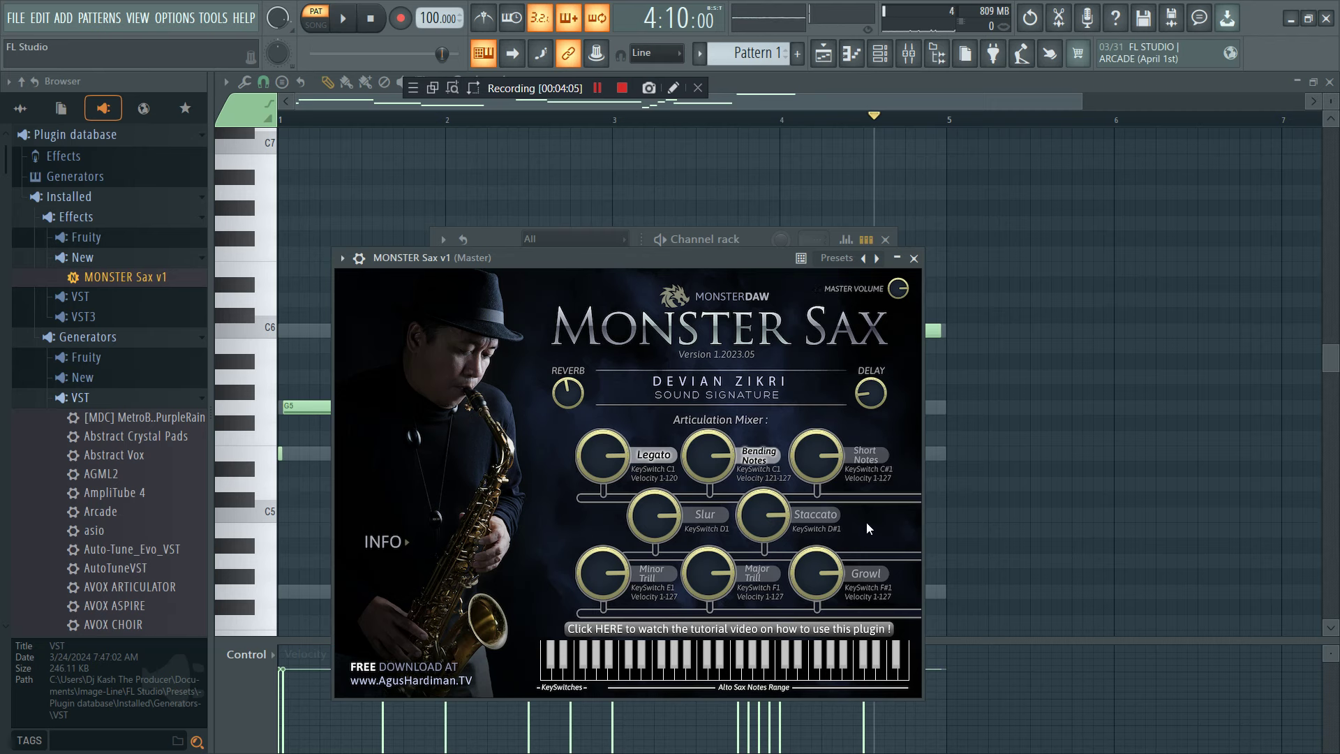
pyautogui.click(572, 659)
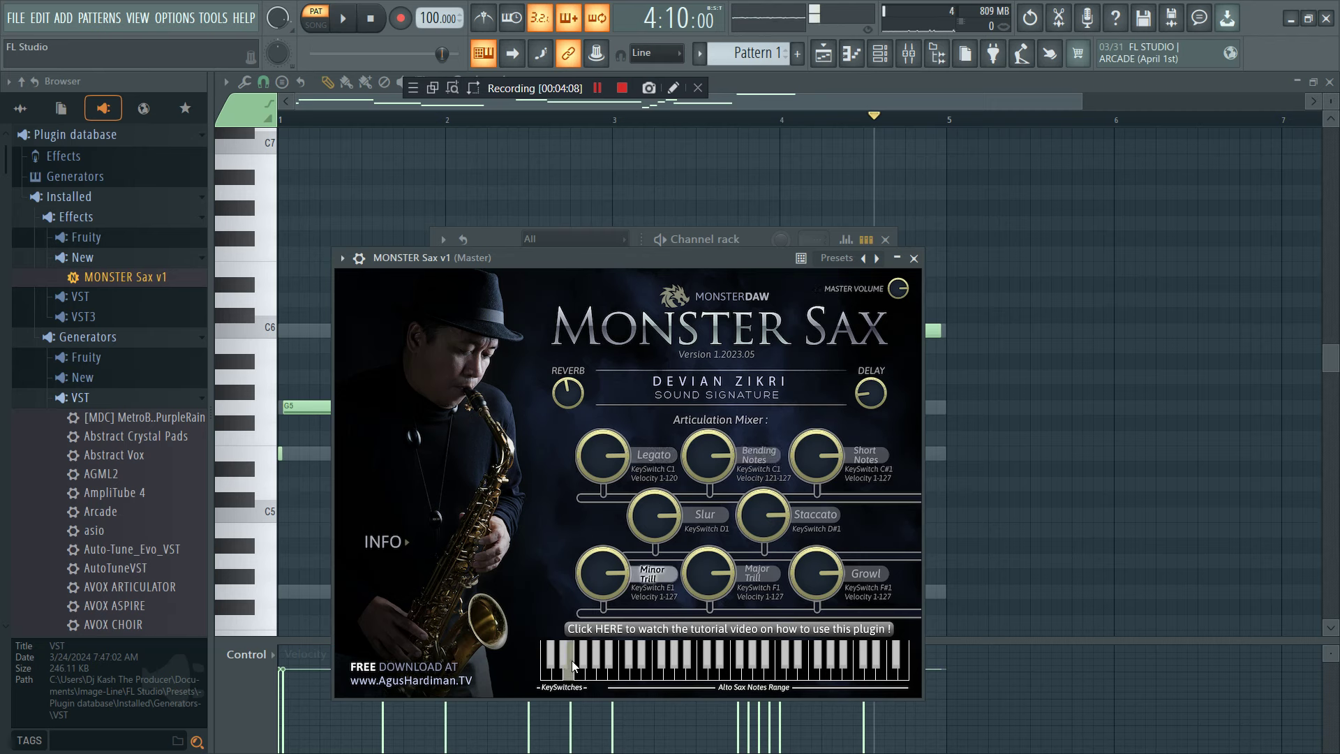
pyautogui.press('space')
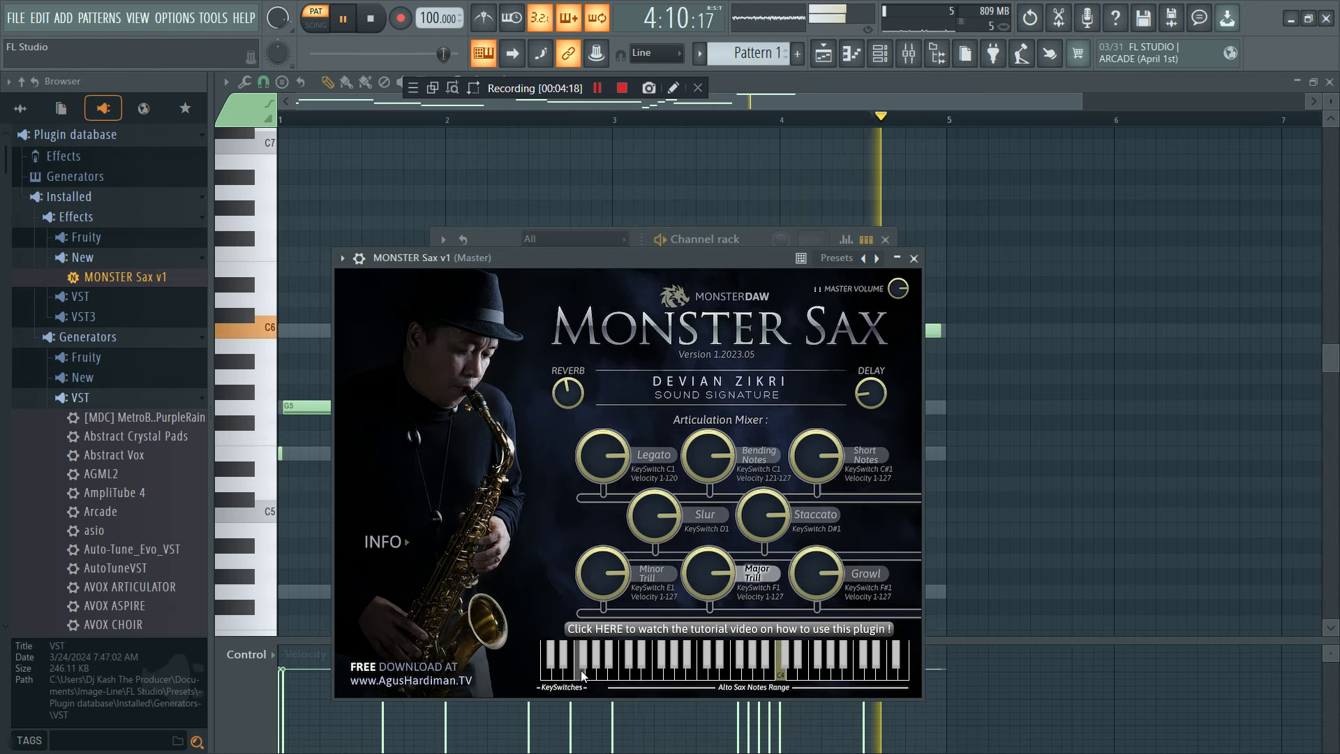
# - Try the sax melody one octave higher during playback, reopen MONSTER Sax v1 to change its articulation, and return the melody down an octave
pyautogui.click(1075, 375)
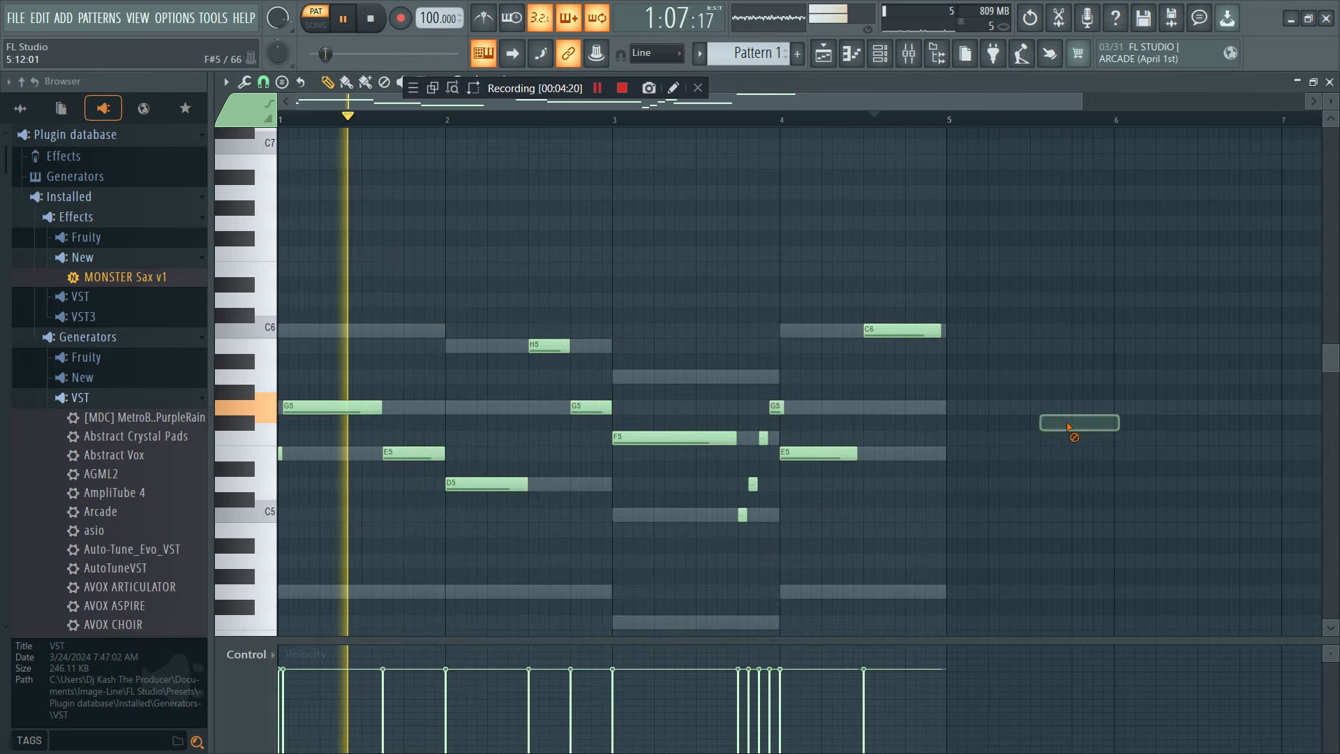
pyautogui.hotkey('ctrl', 'Up')
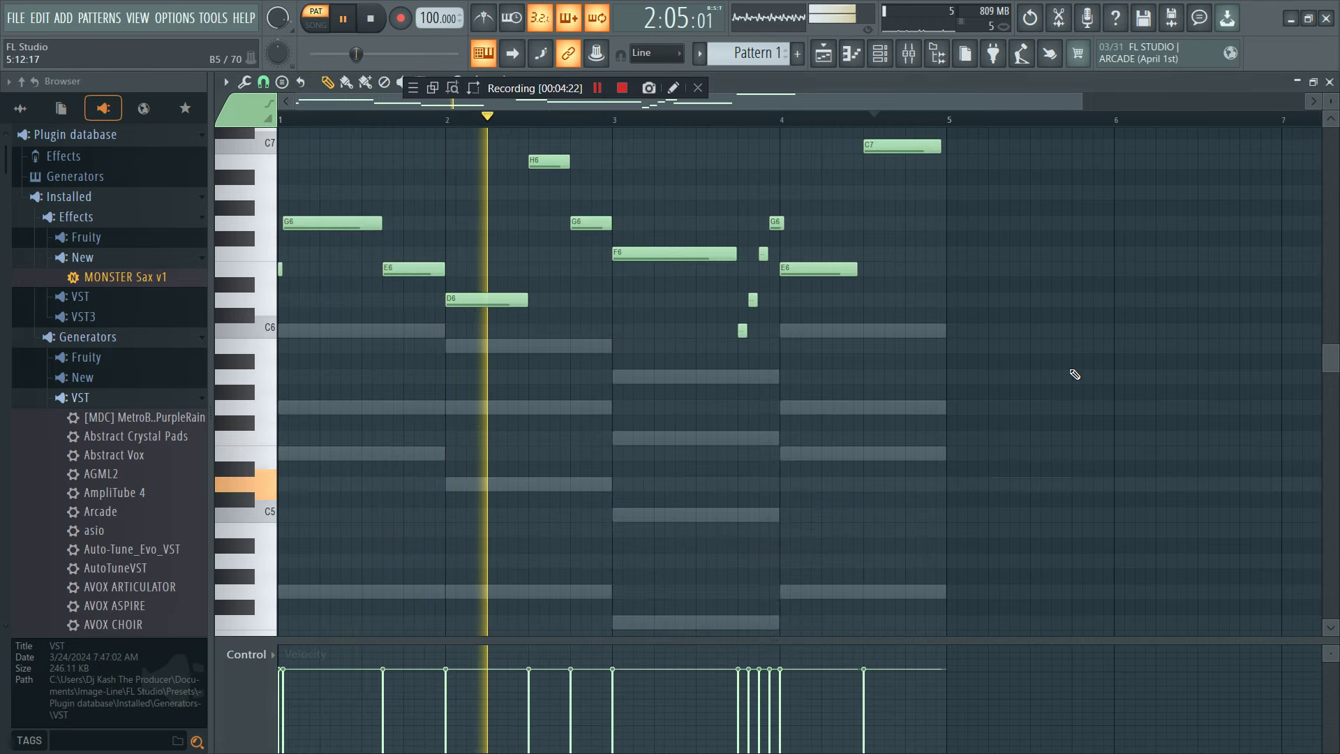
pyautogui.press('F6')
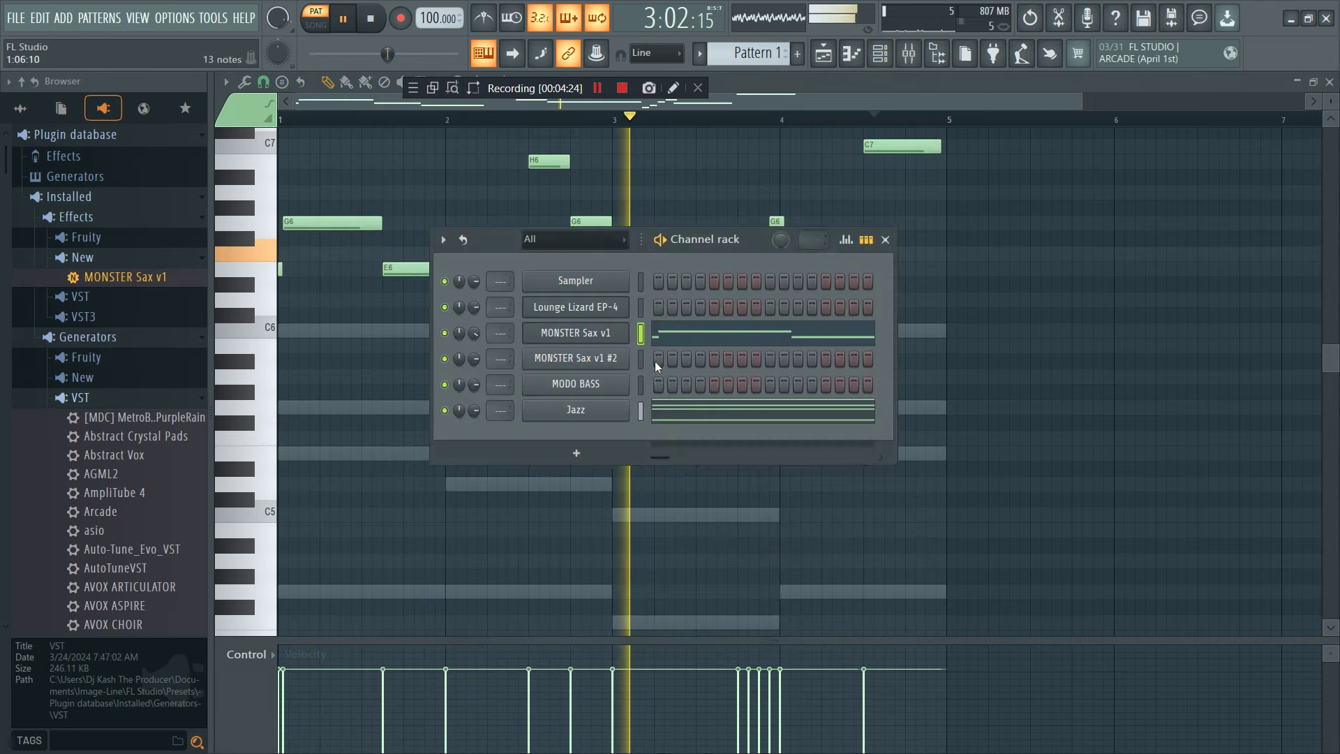
pyautogui.click(618, 337)
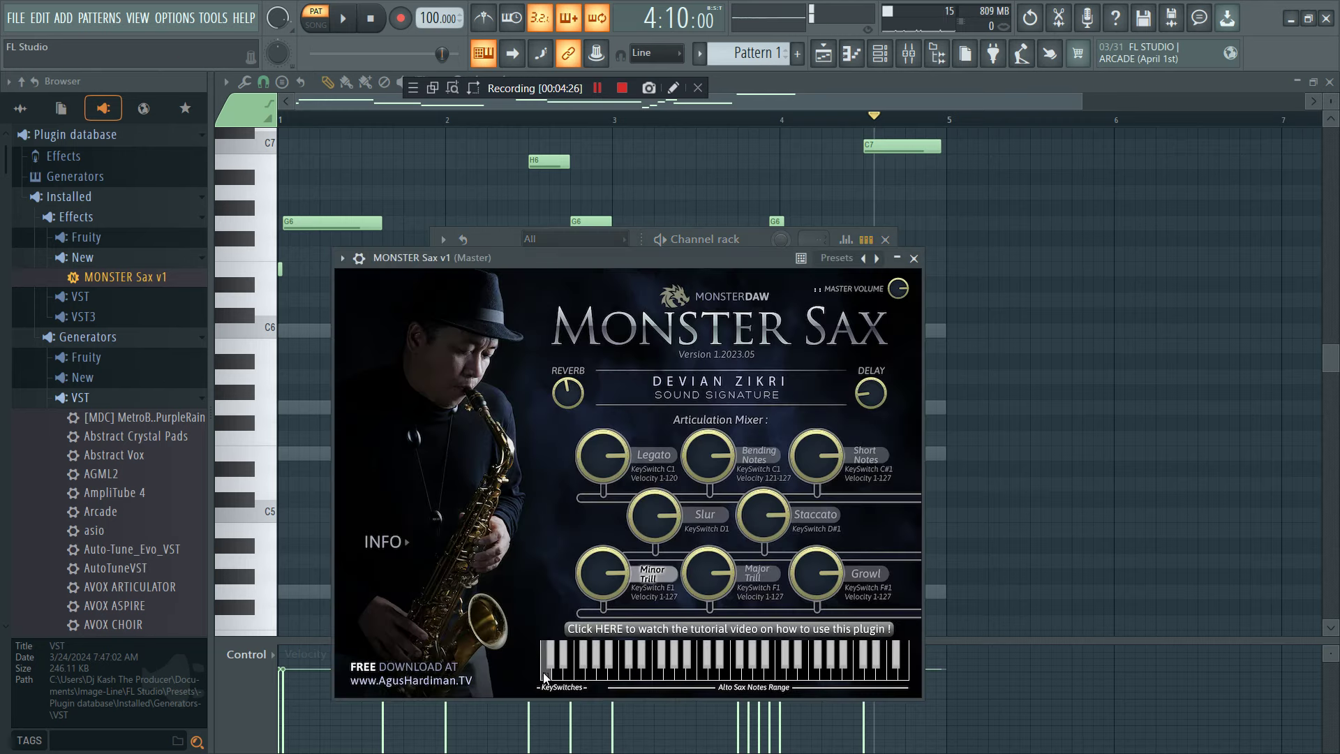
pyautogui.press('F7')
pyautogui.hotkey('ctrl', 'Down')
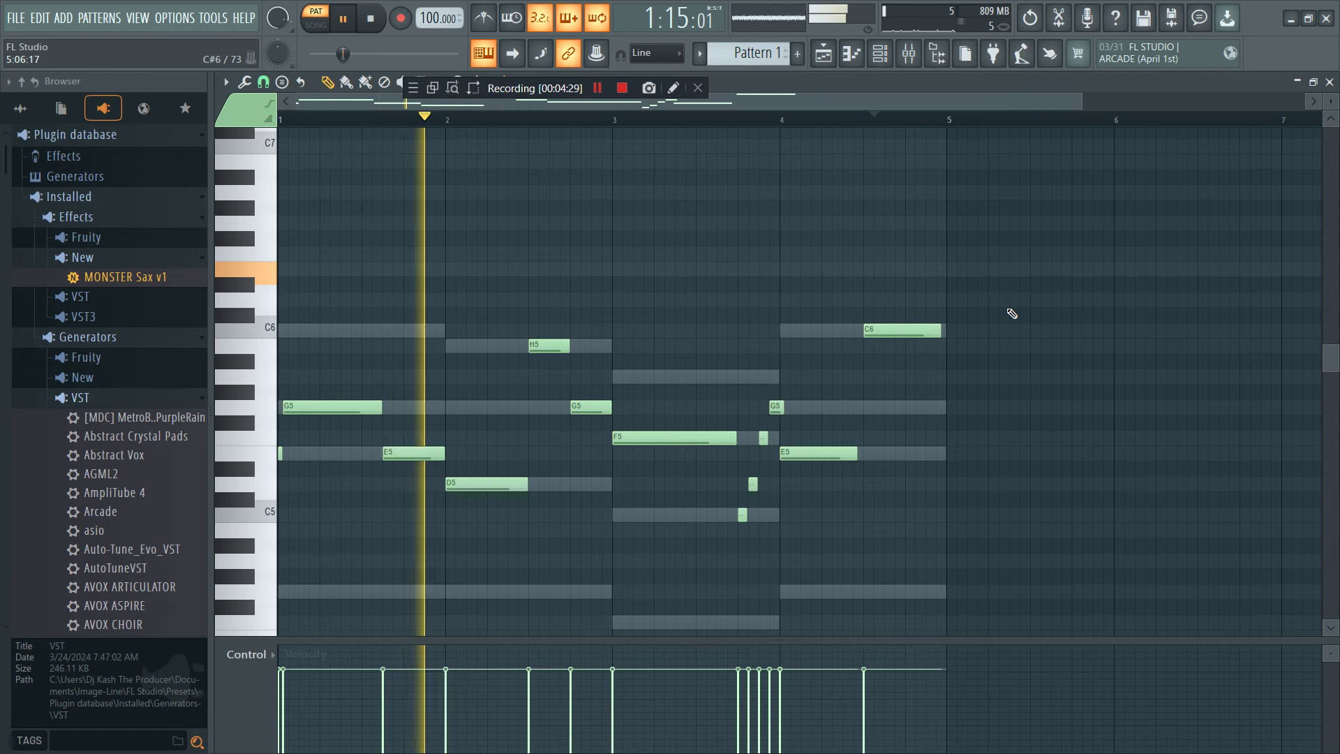
# - Open the second sax channel, MONSTER Sax v1 #2, switch it to the Short Notes articulation, and play the pattern
pyautogui.click(880, 53)
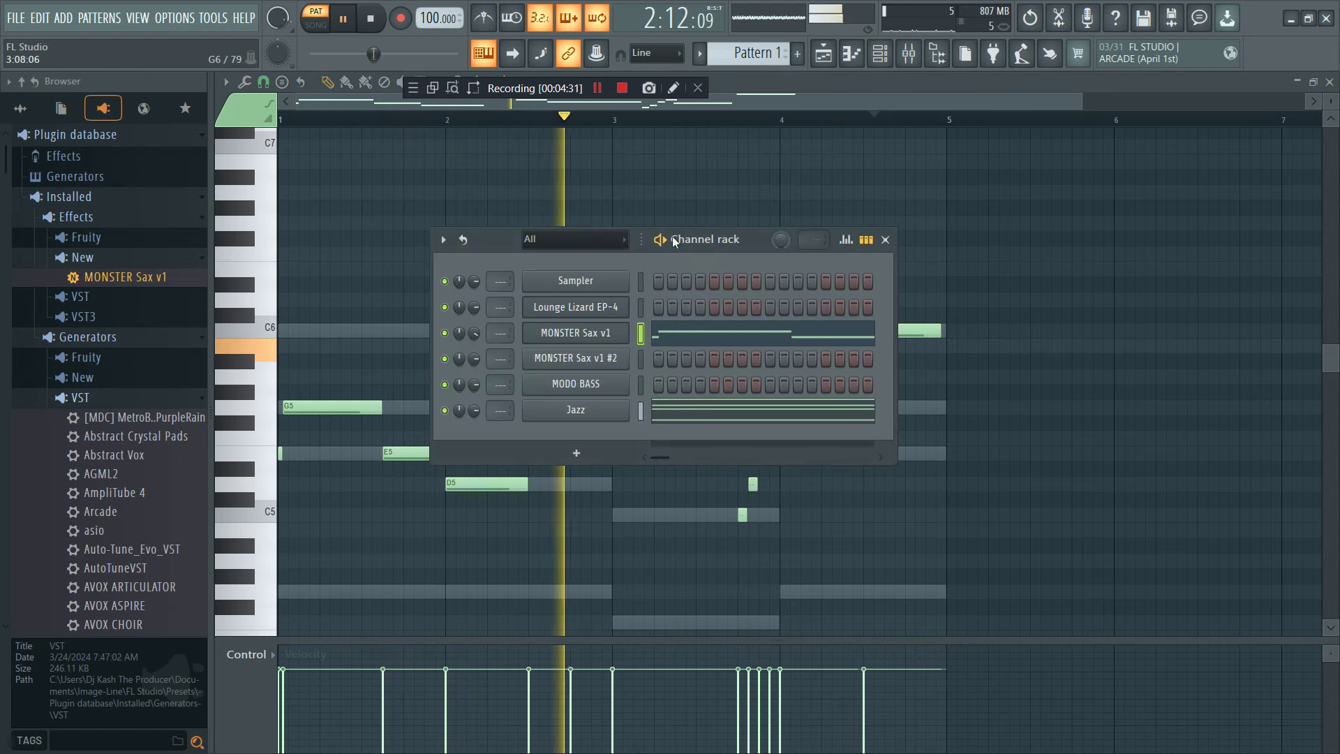
pyautogui.click(593, 359)
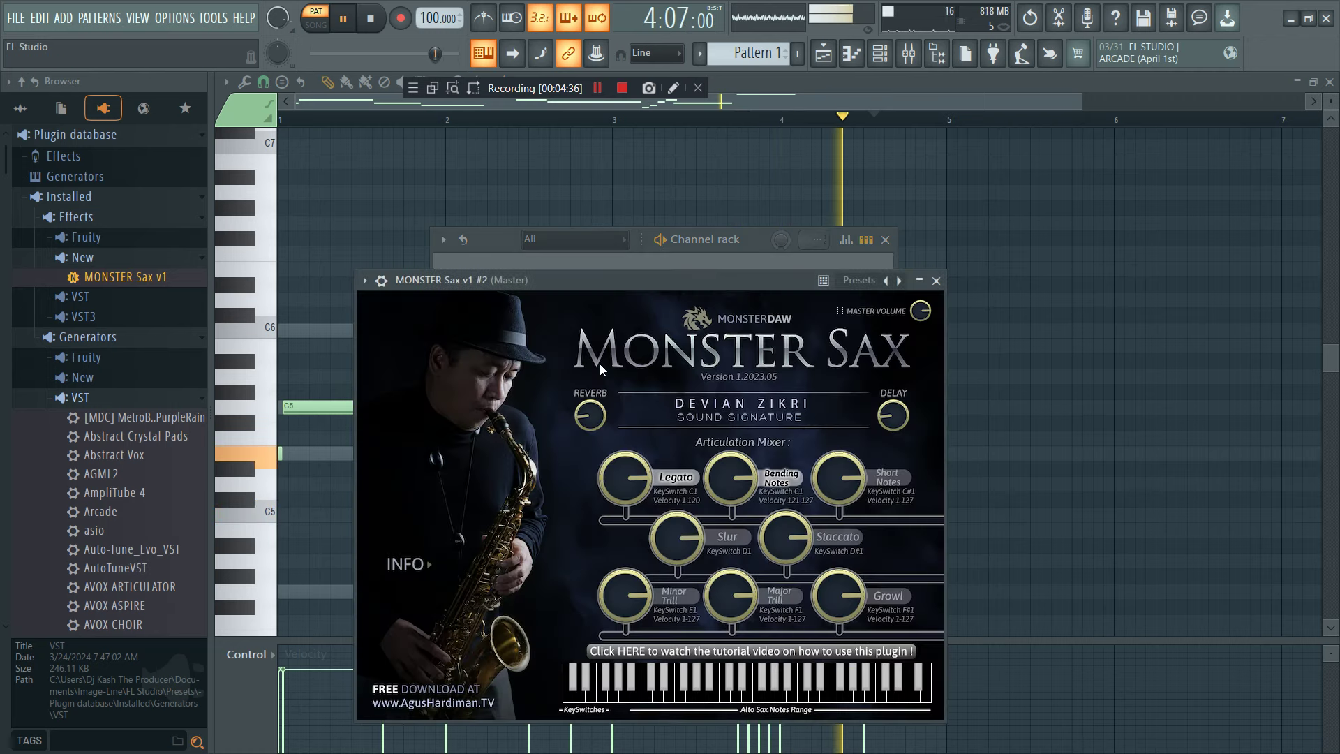
pyautogui.click(507, 238)
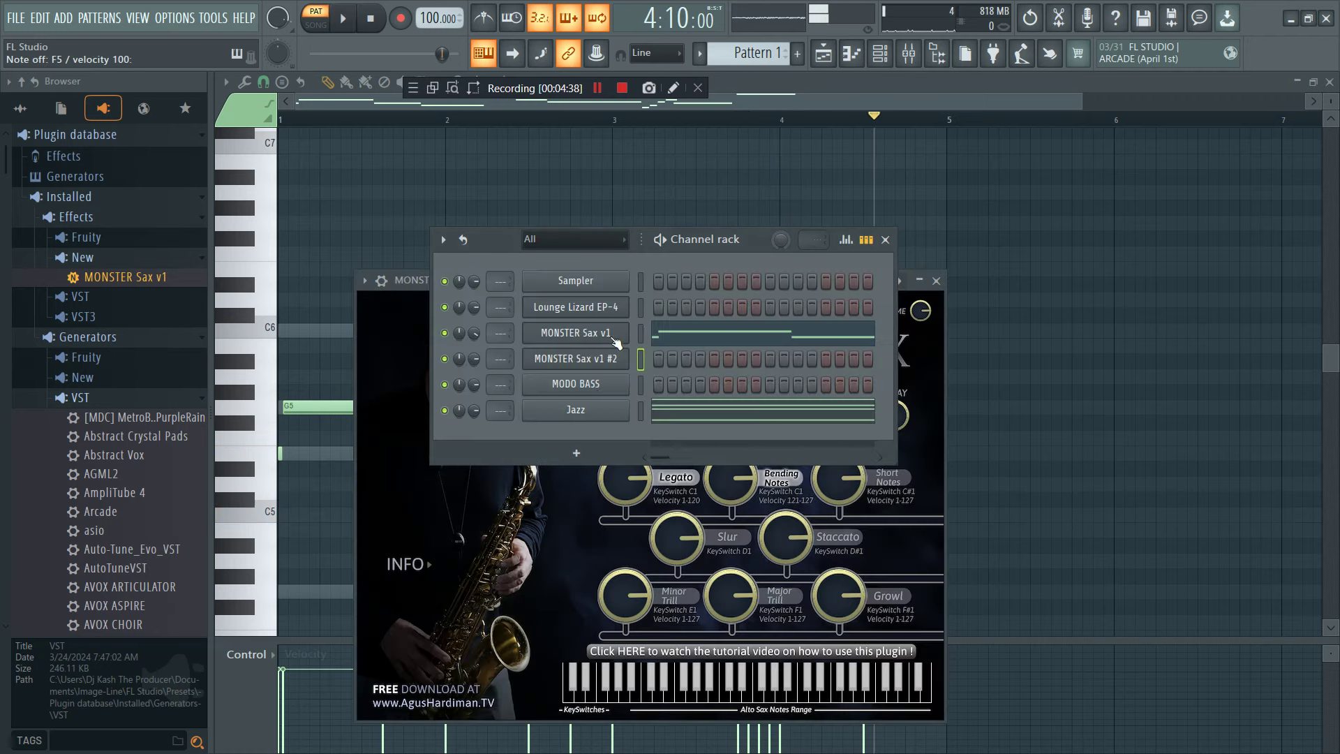
pyautogui.rightClick(592, 365)
pyautogui.click(593, 367)
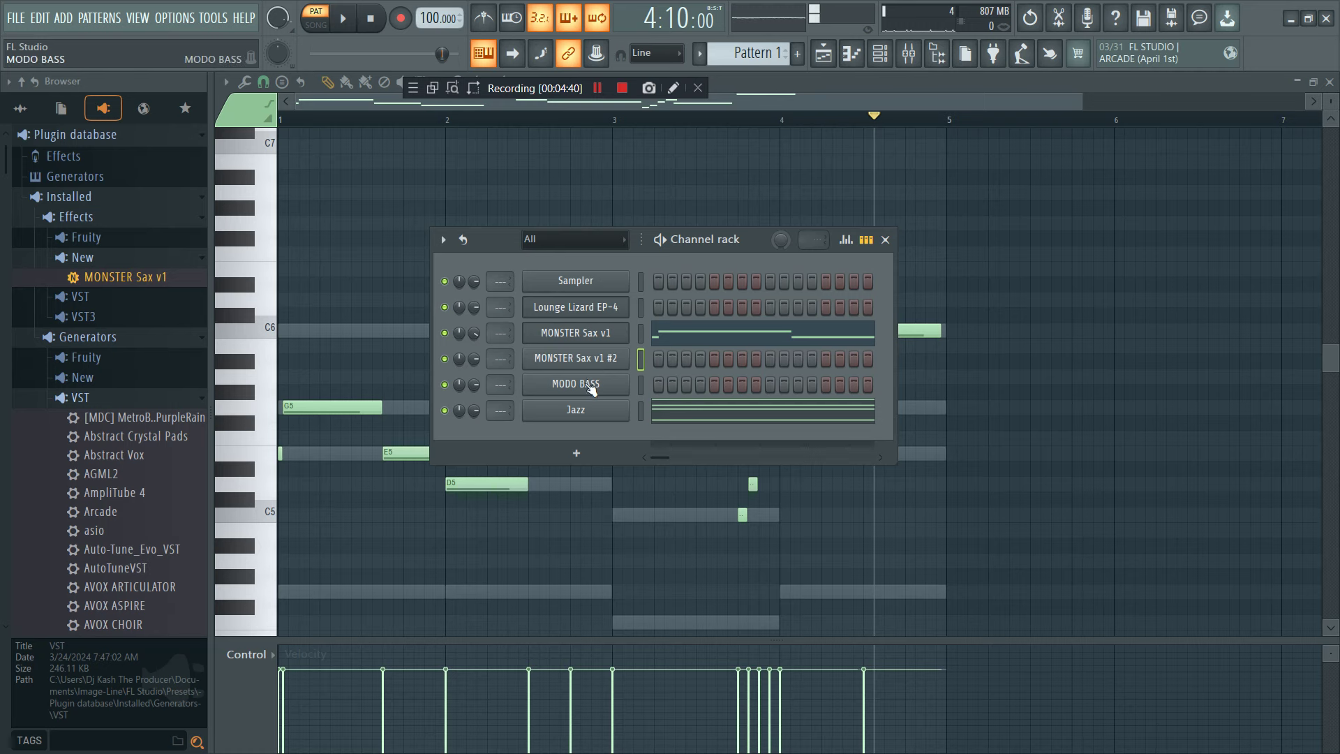
pyautogui.click(594, 363)
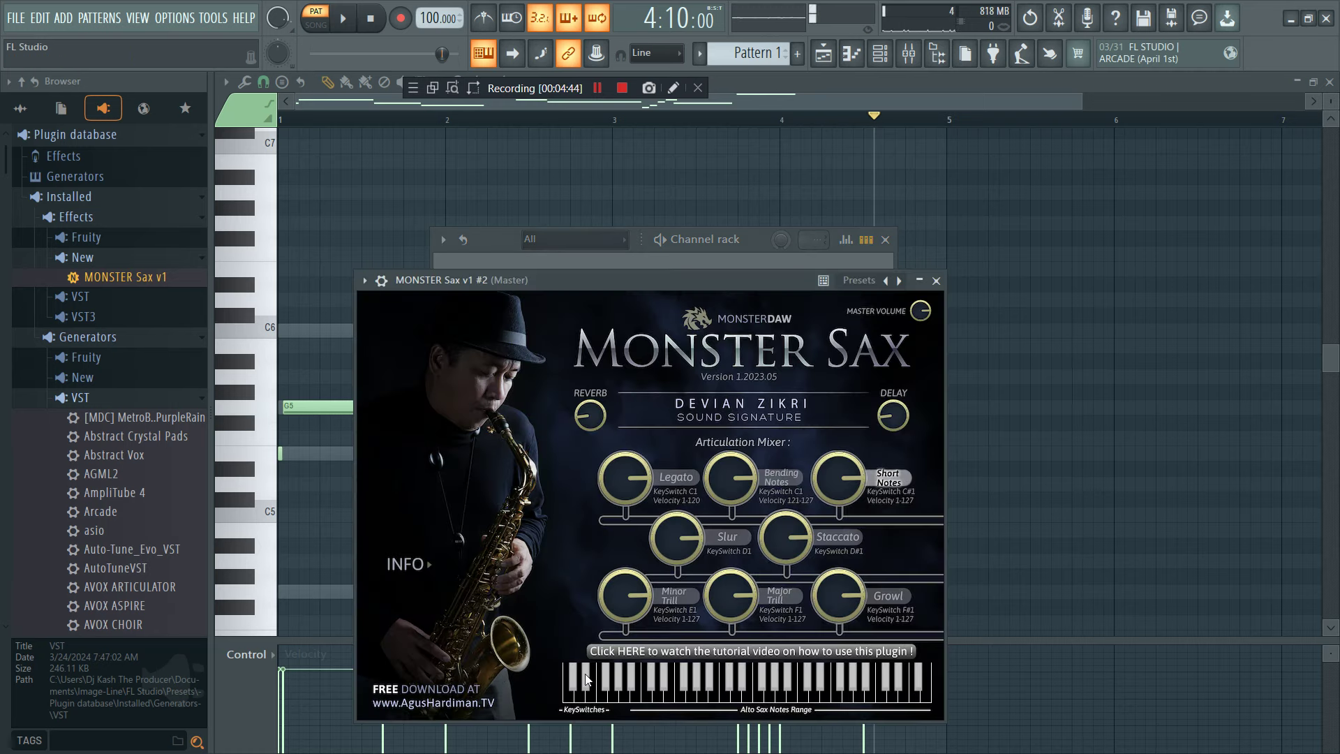
pyautogui.click(878, 56)
pyautogui.press('space')
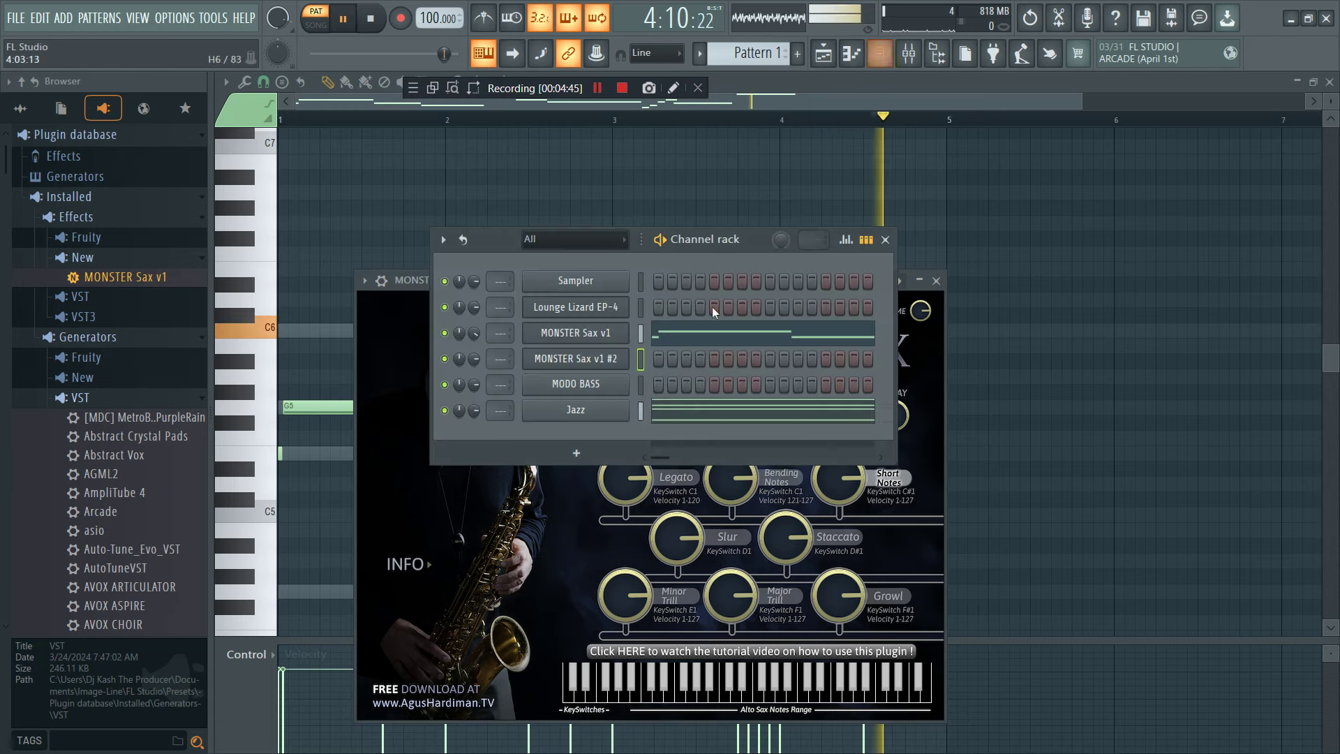
# - Enter a C5 note at step 5 of bar 1 for MONSTER Sax v1 #2 and shorten it to about three steps
pyautogui.rightClick(604, 366)
pyautogui.click(663, 353)
pyautogui.press('space')
pyautogui.click(334, 576)
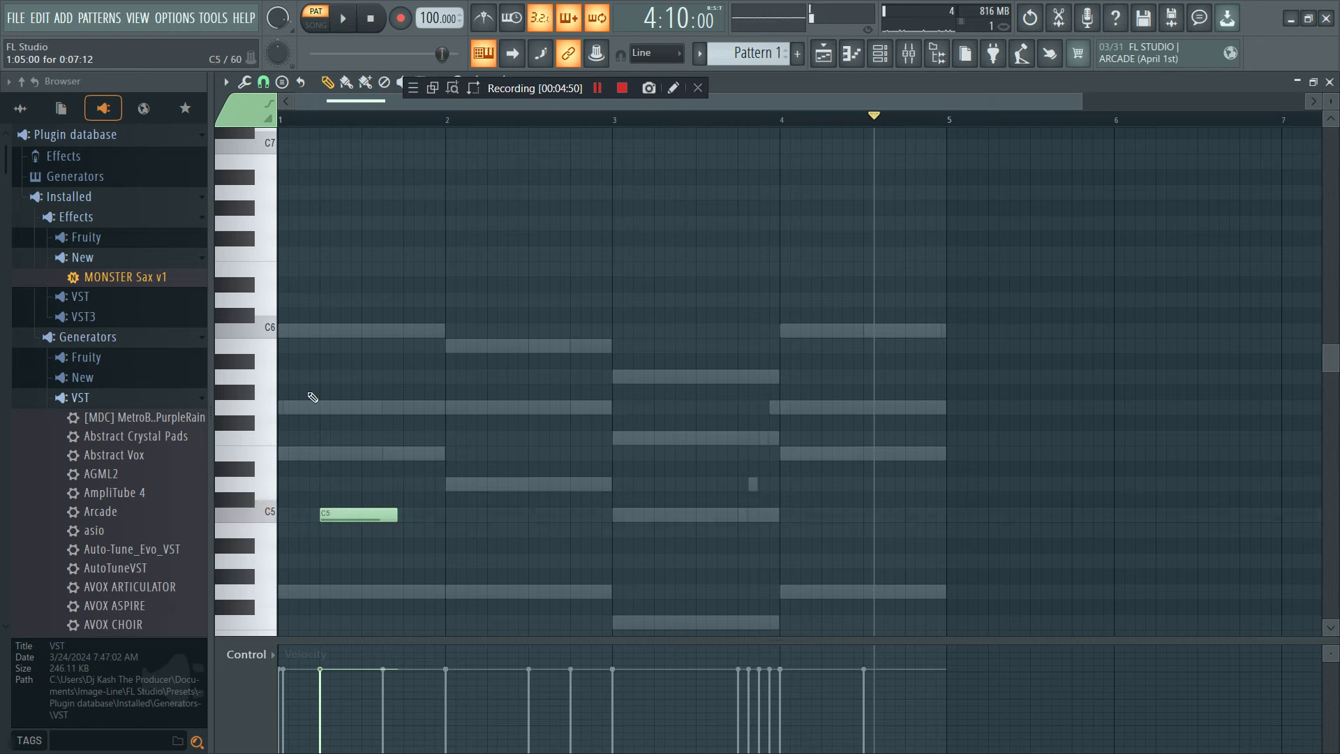
pyautogui.click(316, 123)
pyautogui.click(364, 513)
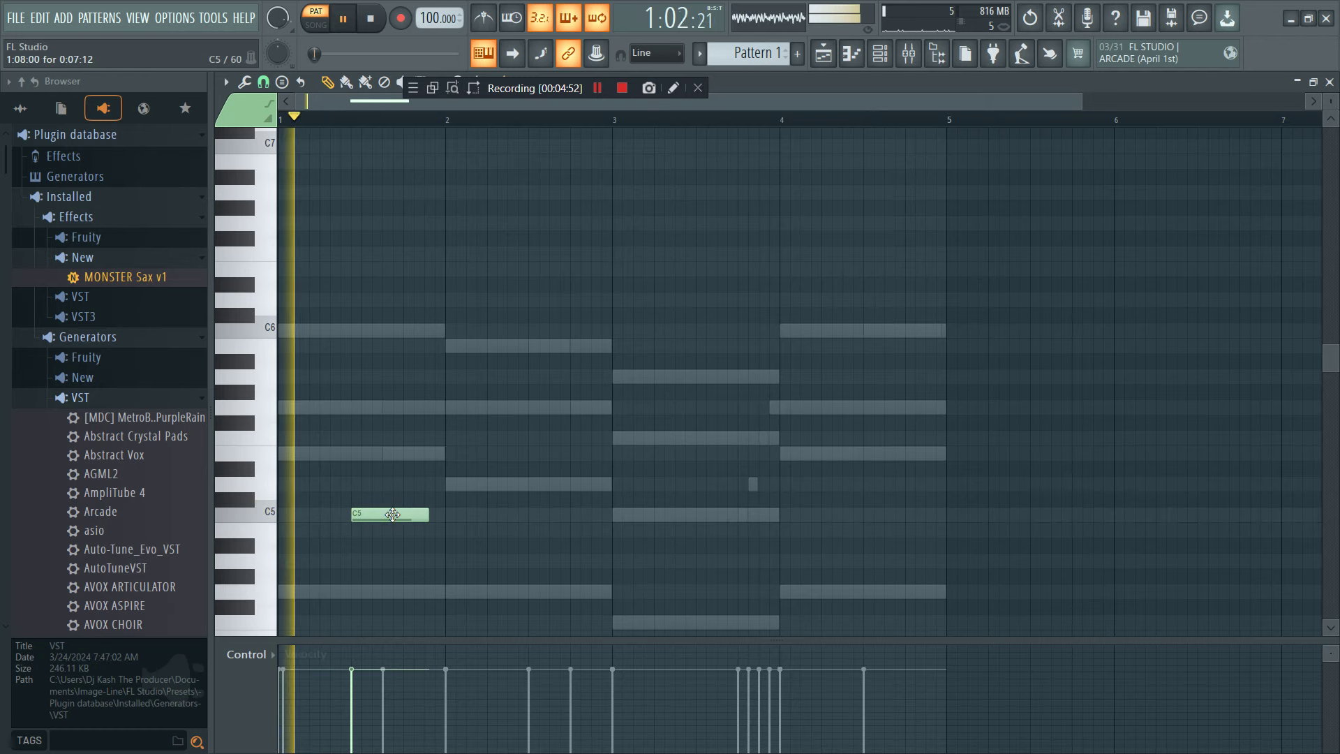
pyautogui.click(359, 515)
pyautogui.press('space')
pyautogui.moveTo(397, 515); pyautogui.dragTo(354, 514)
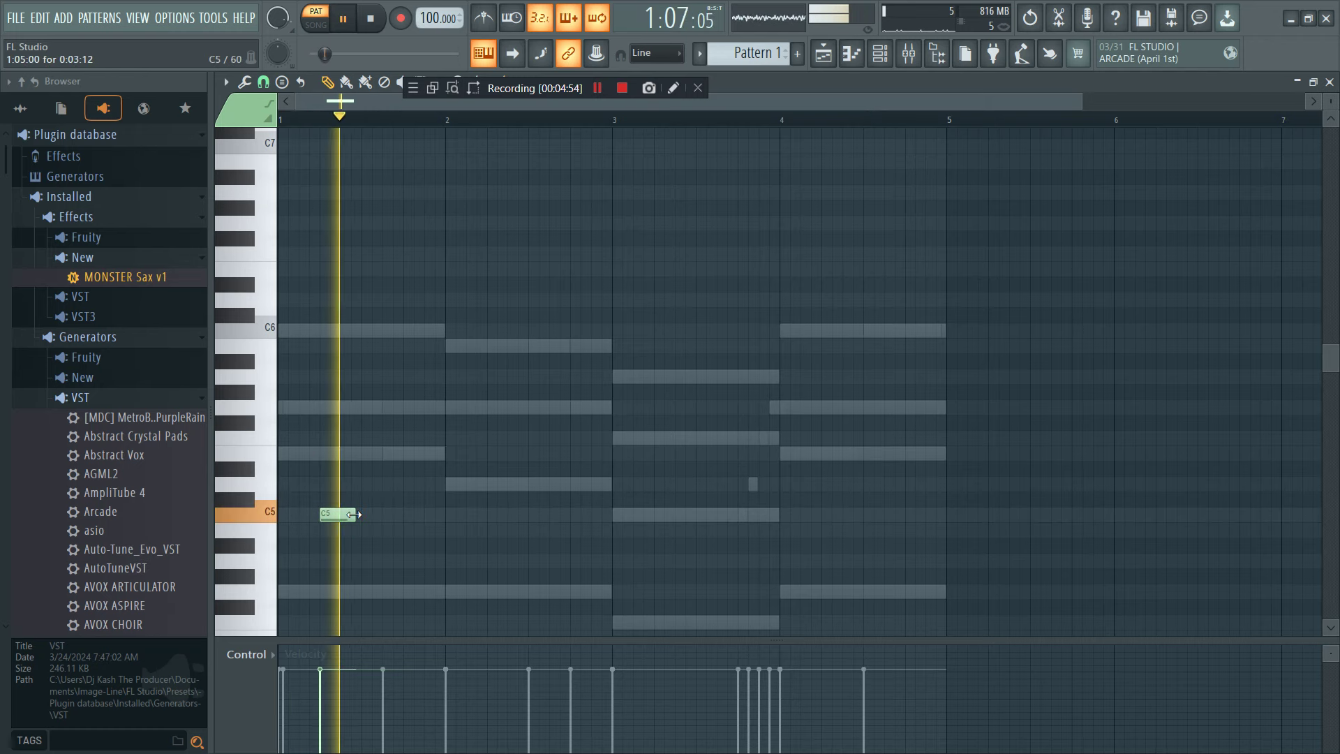
# - Remove the stray trial notes and refine bar 1 to a short C5 on step 5 and a short E5 on step 7
pyautogui.press('space')
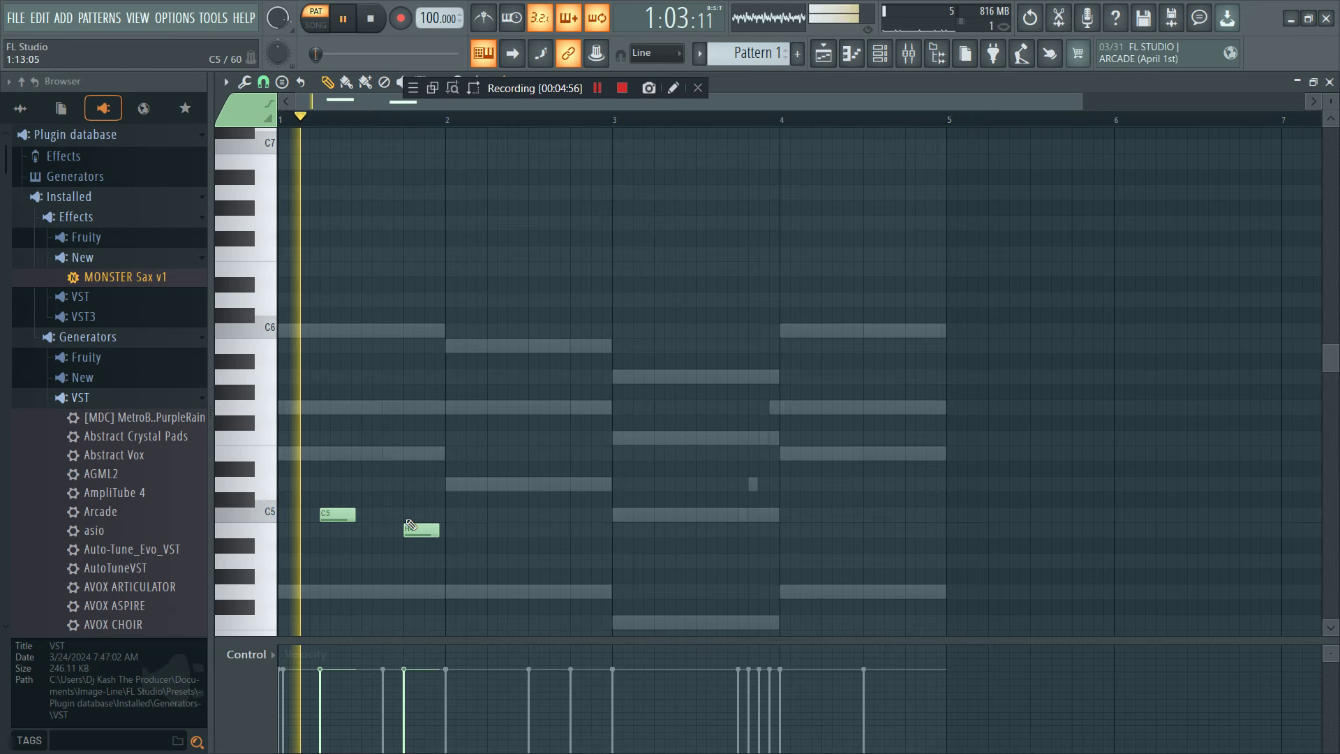
pyautogui.rightClick(420, 532)
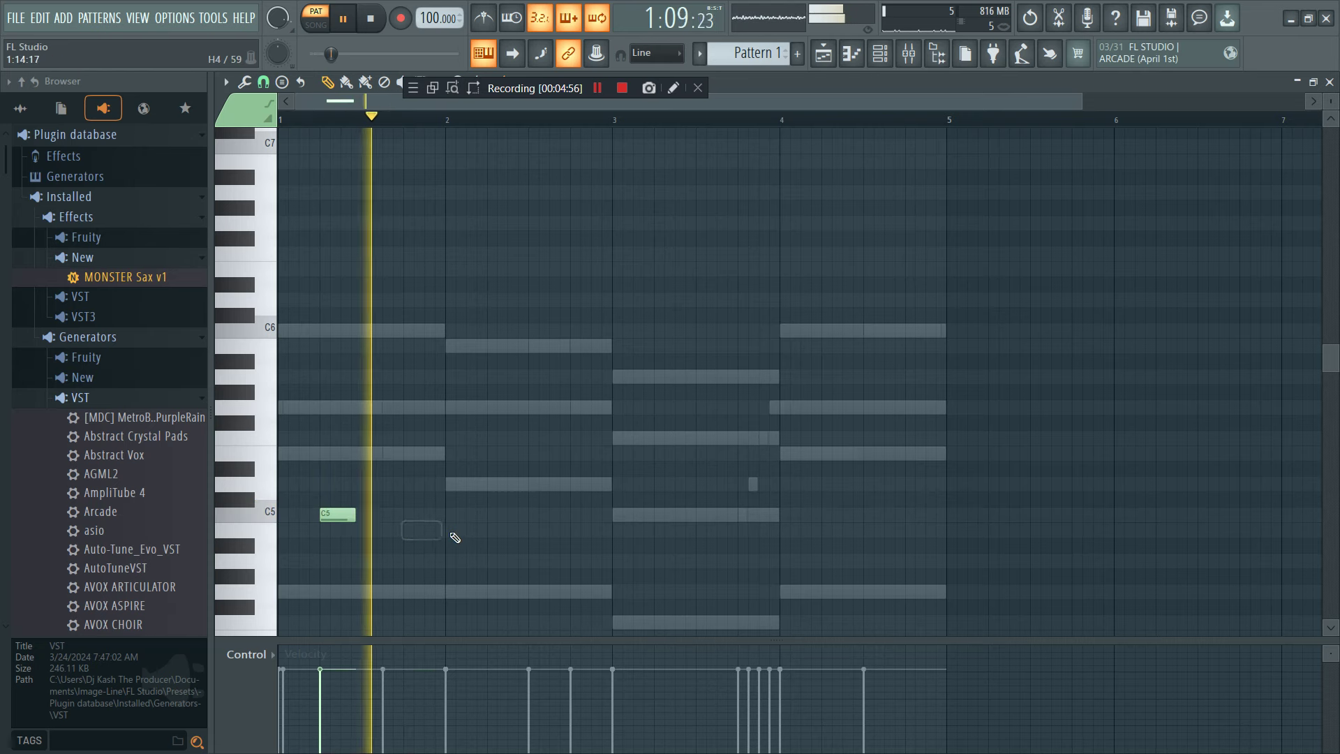
pyautogui.click(488, 515)
pyautogui.rightClick(520, 518)
pyautogui.press('space')
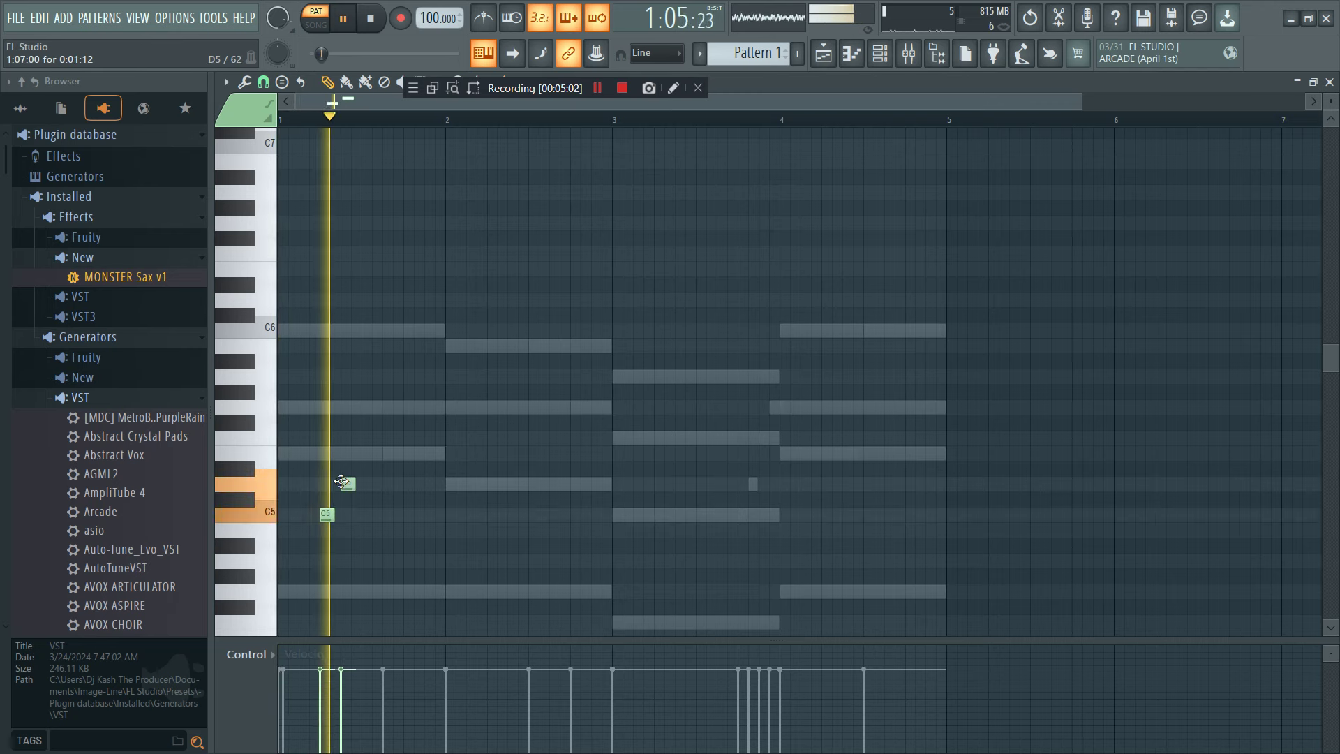
pyautogui.moveTo(341, 482); pyautogui.dragTo(347, 453)
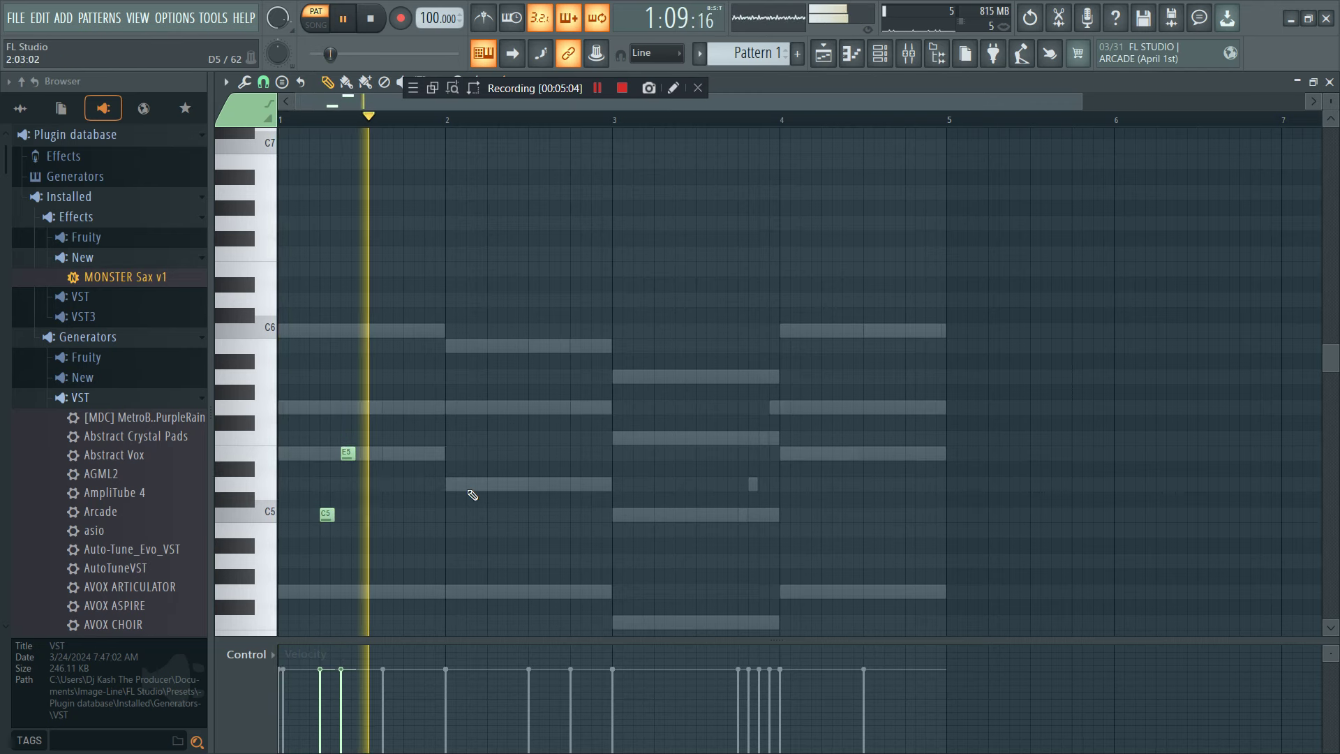
# - Add short note pairs at steps 5 and 7: C5 and D5 in bars 2 and 3, C5 and E5 in bar 4
pyautogui.click(493, 515)
pyautogui.click(511, 484)
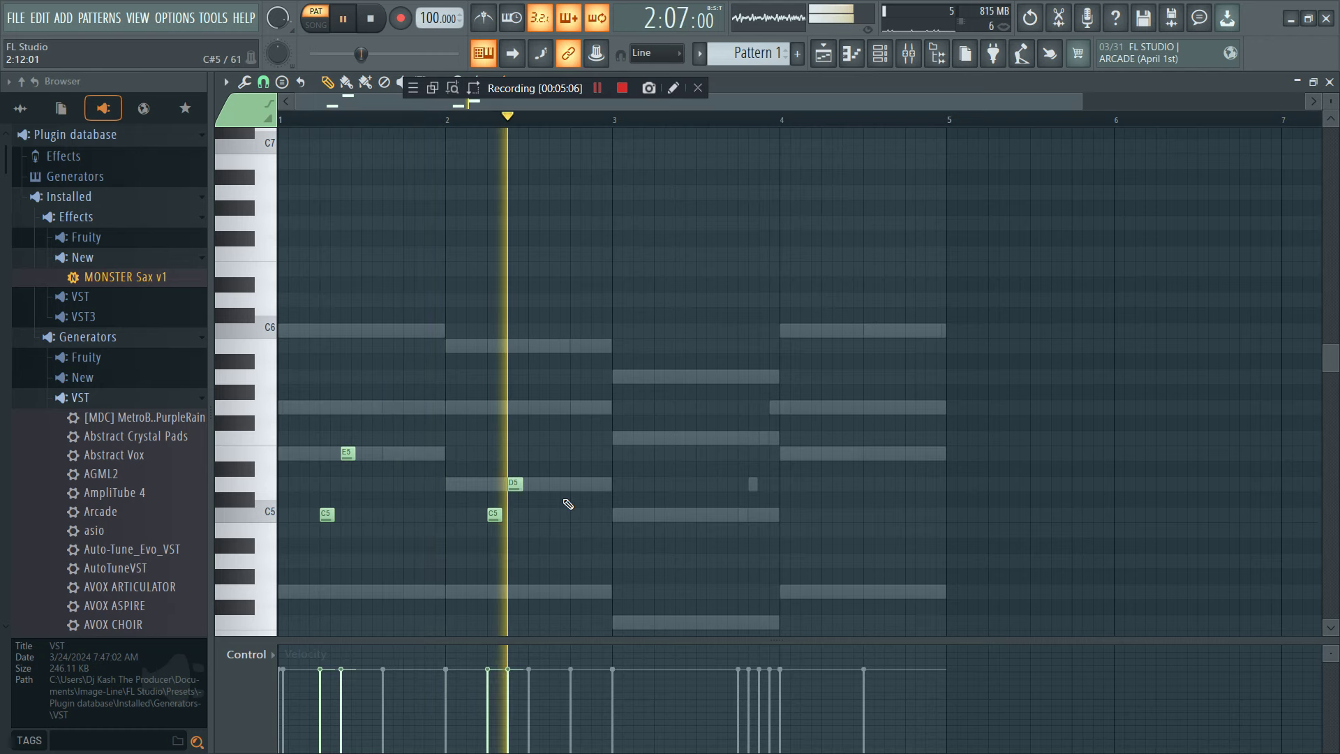
pyautogui.click(656, 515)
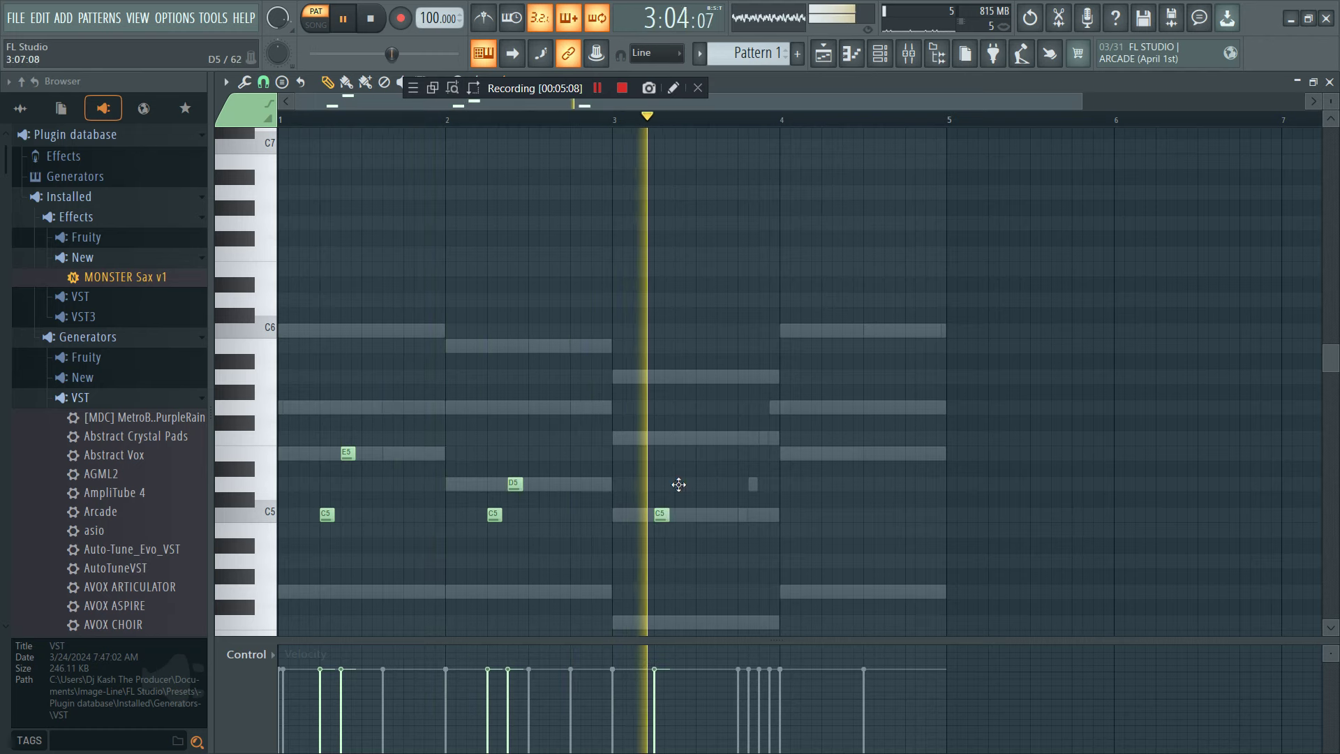
pyautogui.click(680, 482)
pyautogui.click(829, 517)
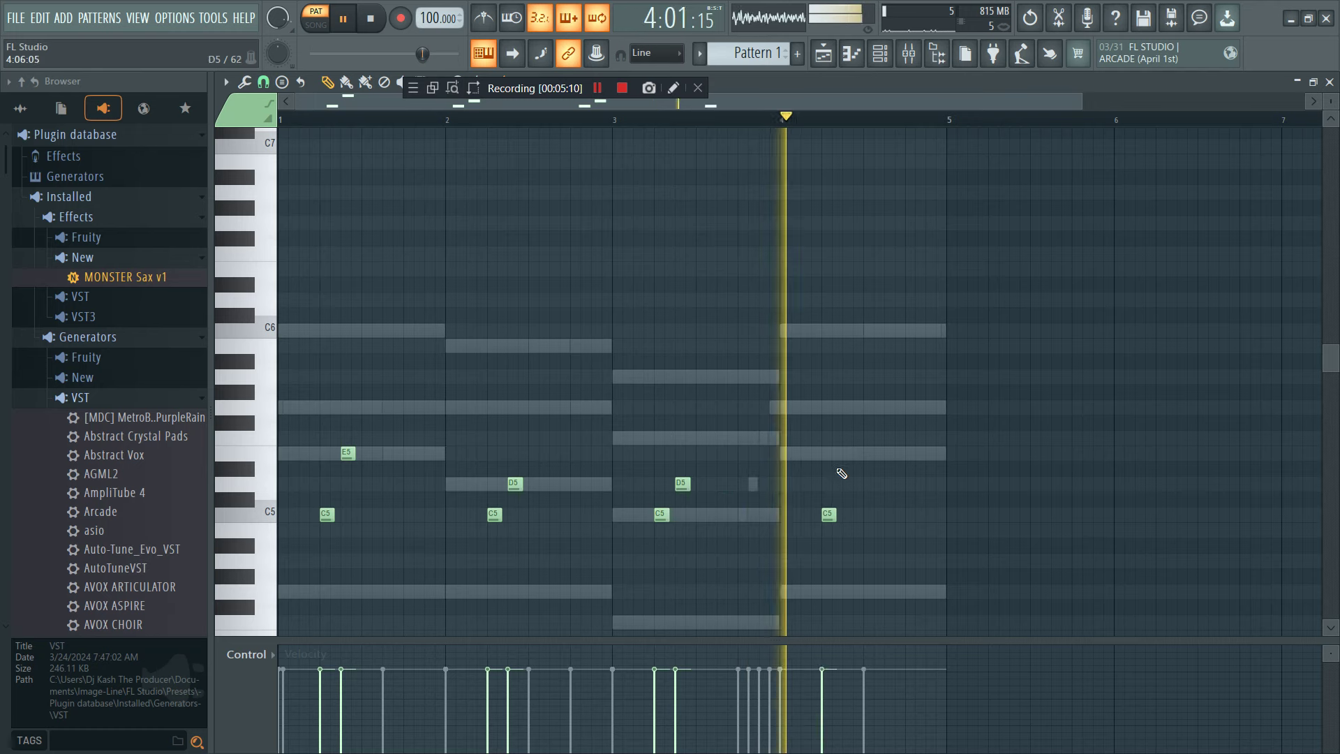
pyautogui.click(848, 453)
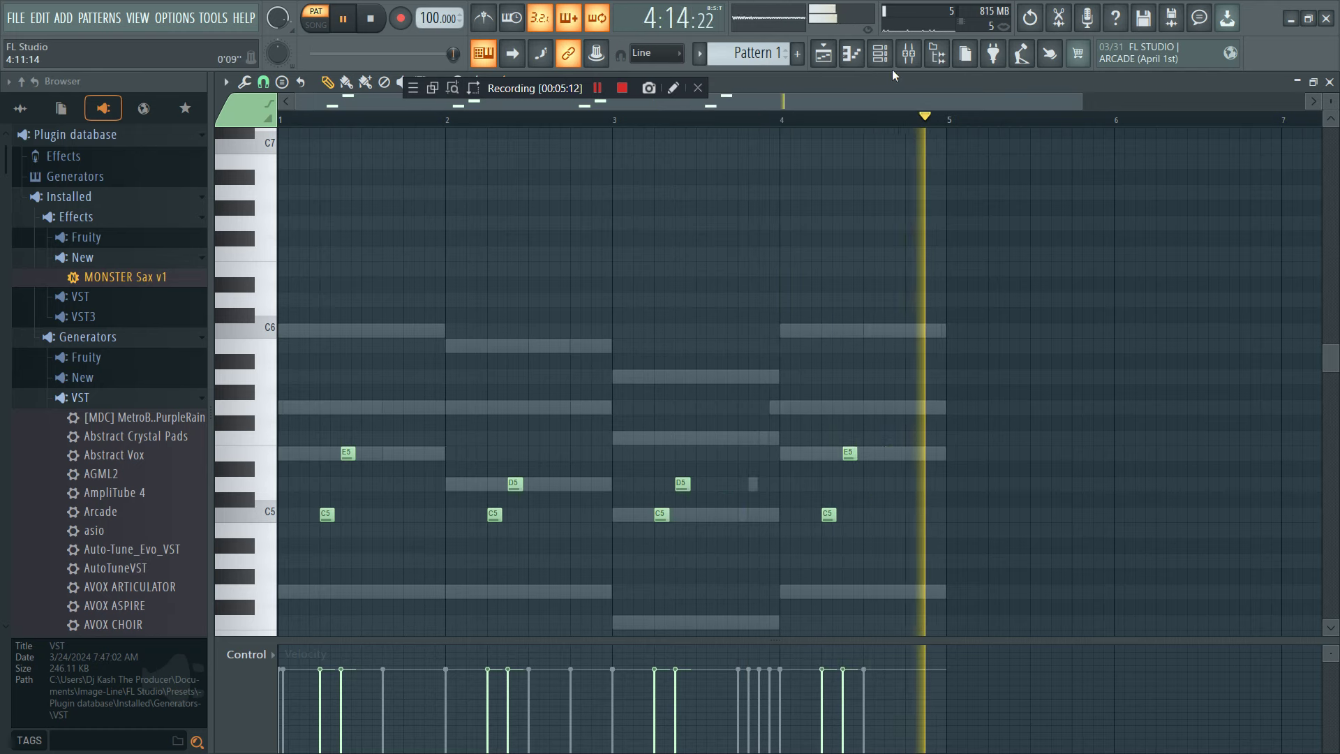
# - Find the JEB KEEK 7 kick sample among the recent files and add it as a new channel below Jazz
pyautogui.press('F6')
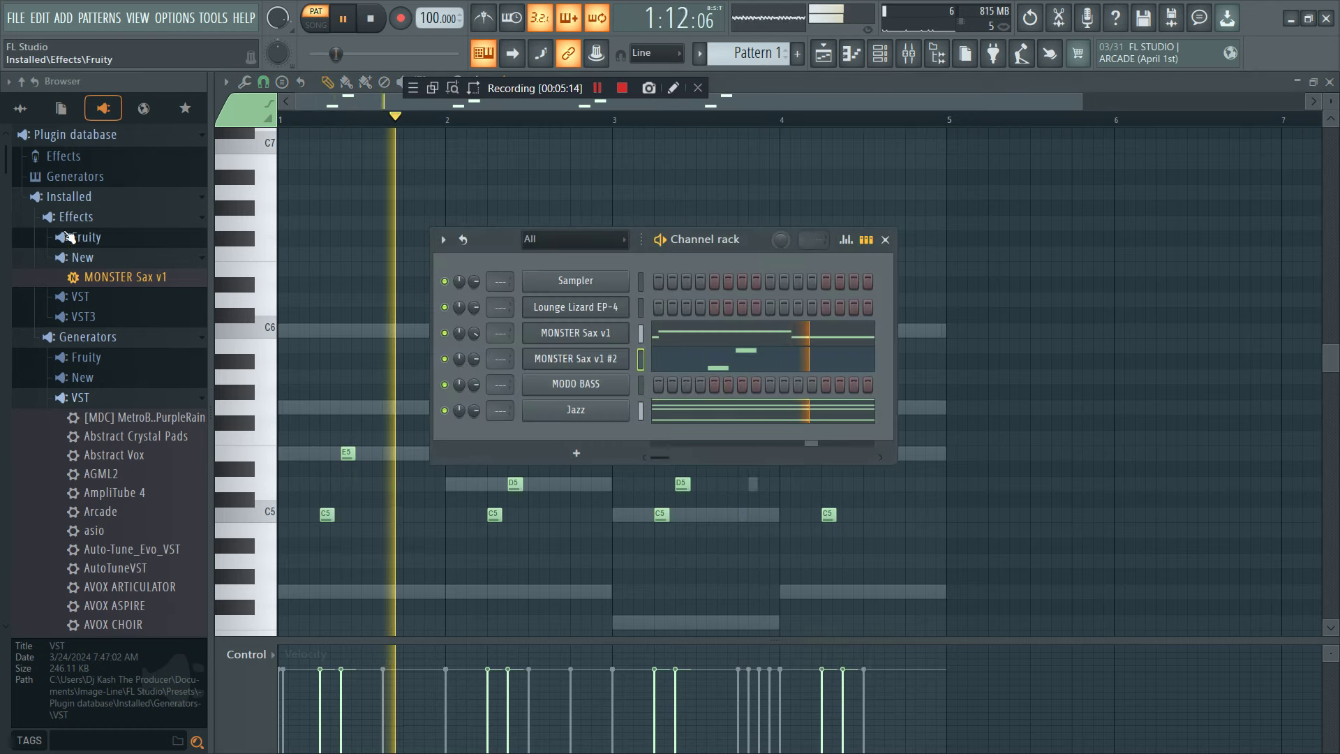
pyautogui.scroll(-10, 110, 344)
pyautogui.click(28, 112)
pyautogui.scroll(15, 98, 279)
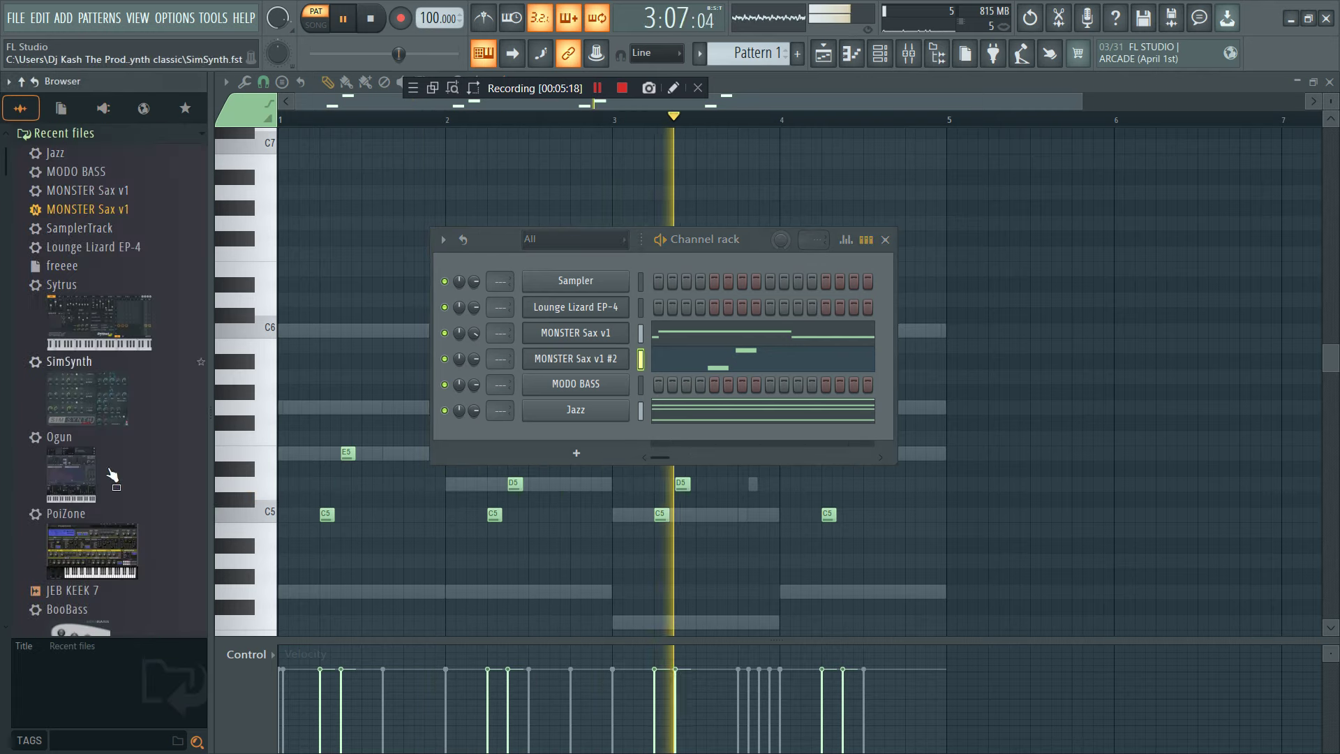
pyautogui.scroll(-4, 104, 461)
pyautogui.press('space')
pyautogui.moveTo(75, 364); pyautogui.dragTo(627, 497)
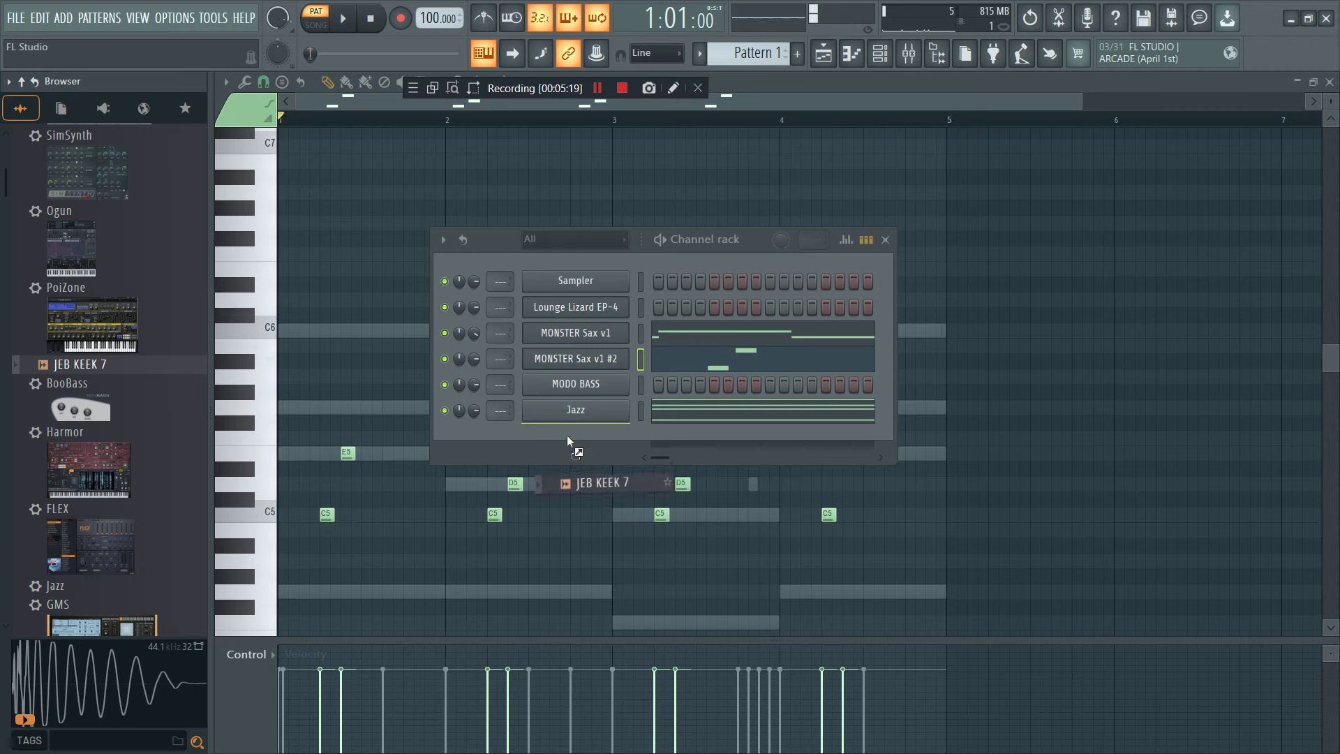
pyautogui.moveTo(567, 436); pyautogui.dragTo(567, 436)
# - Audition recent samples such as JEB REESE BASS [E] and JEB fill Delay 100, and add Rexxie Sauce Rim 1 as a new channel
pyautogui.scroll(-6, 97, 349)
pyautogui.click(95, 352)
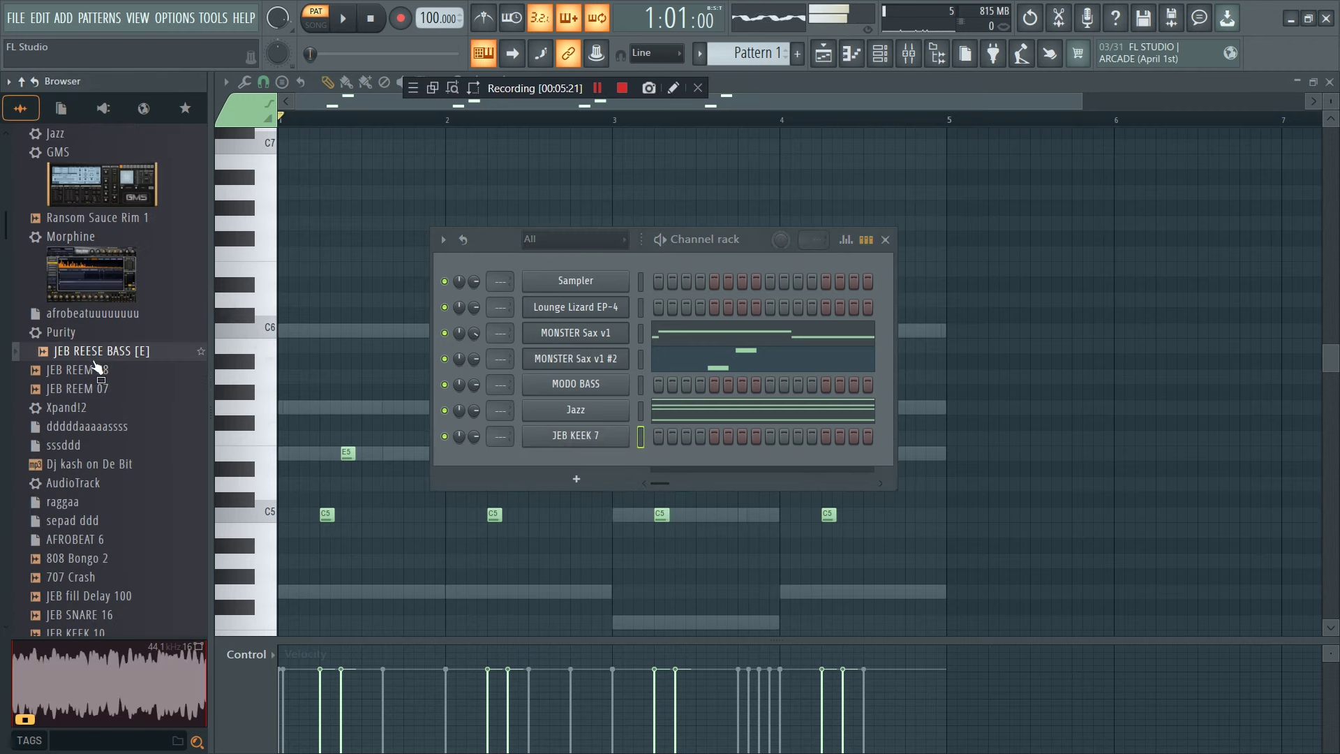
pyautogui.click(98, 576)
pyautogui.click(105, 596)
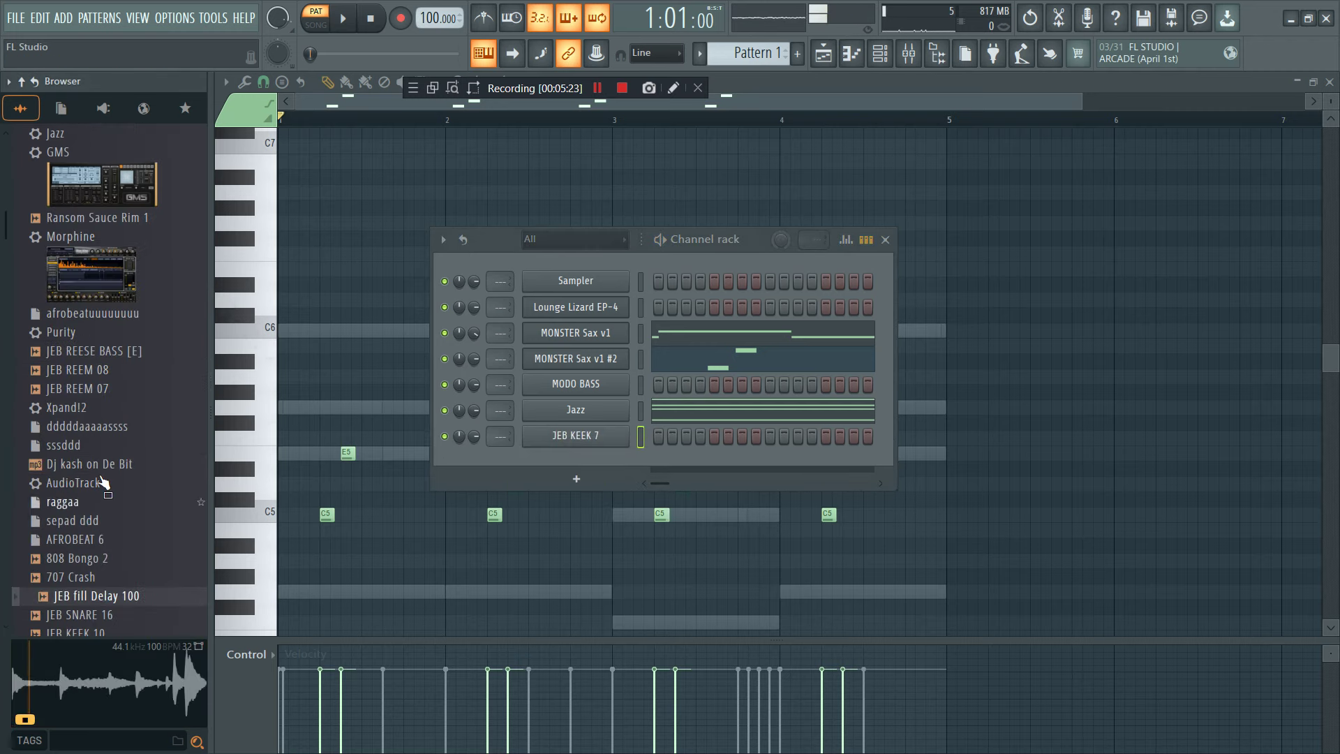
pyautogui.scroll(-6, 105, 488)
pyautogui.click(100, 409)
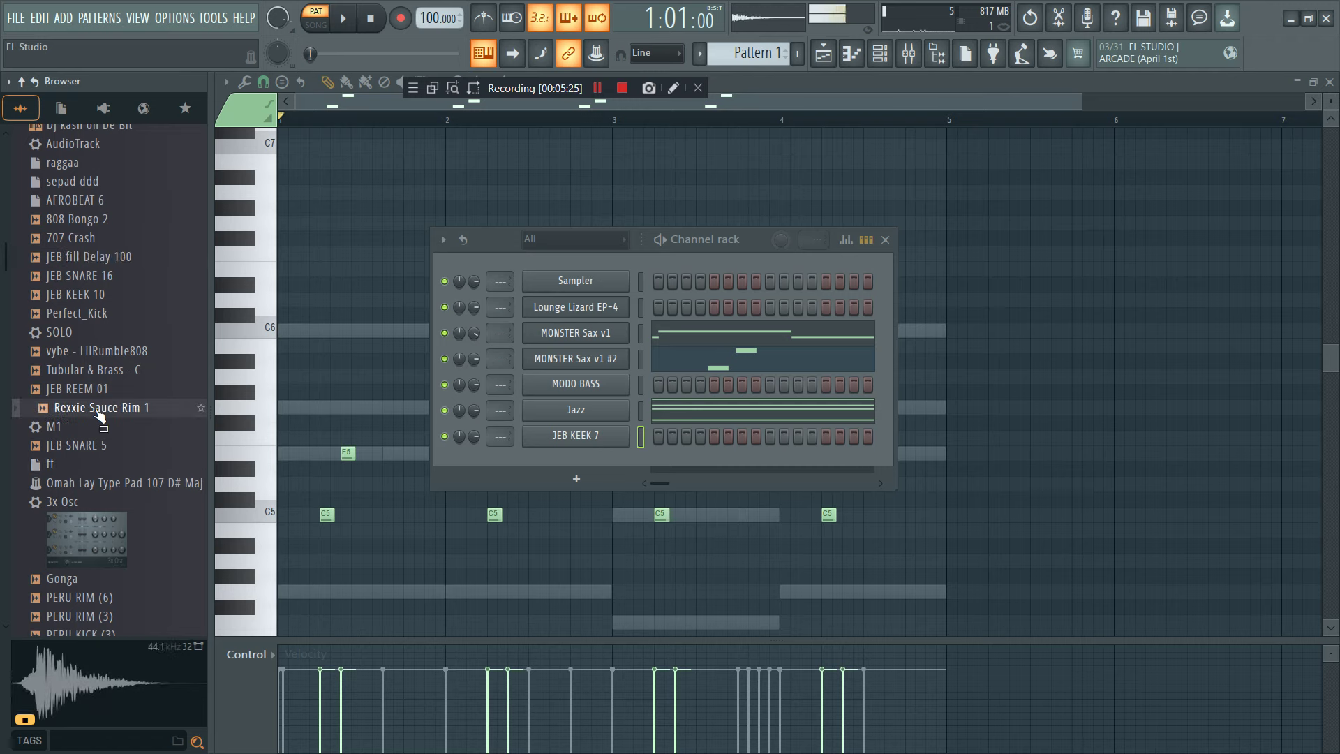
pyautogui.moveTo(572, 458); pyautogui.dragTo(574, 460)
# - Enter short C5 hits for Rexxie Sauce Rim 1 on steps 1, 4 and 7, and duplicate them into the second half of bar 1
pyautogui.rightClick(576, 461)
pyautogui.click(663, 459)
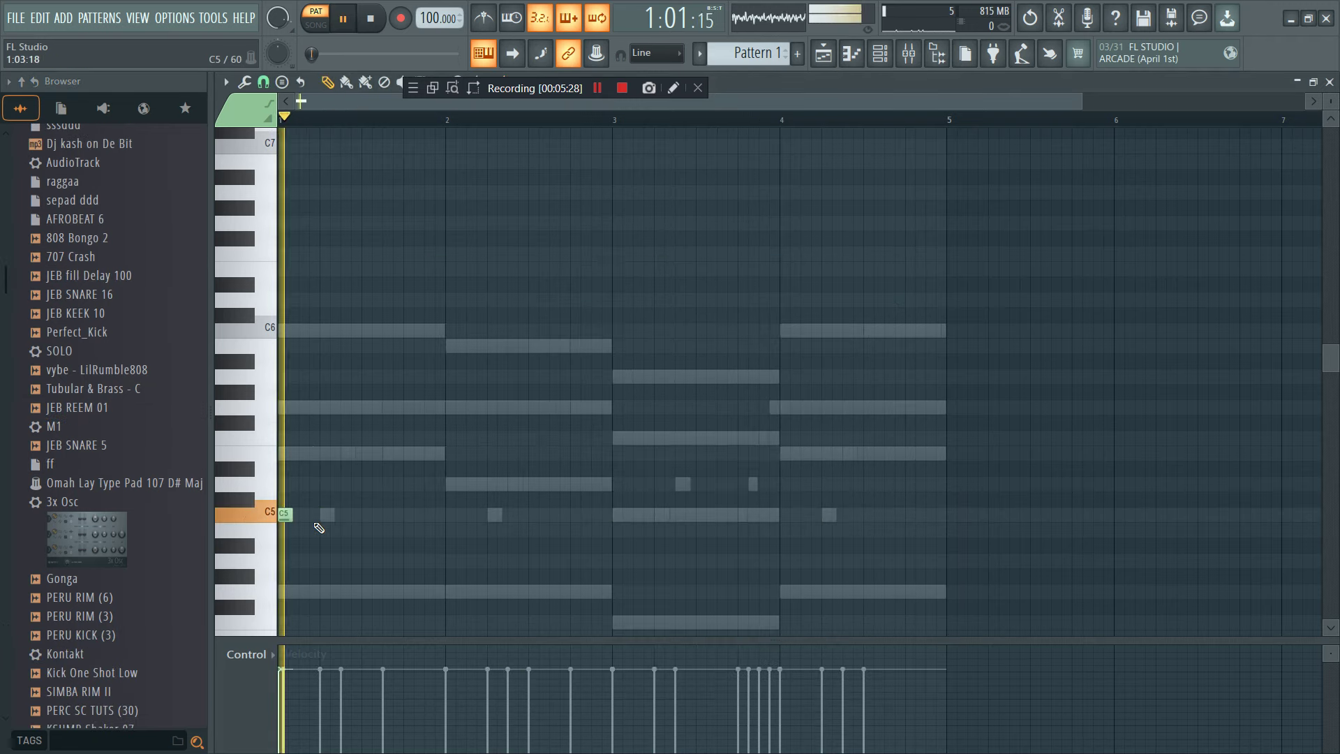
pyautogui.click(347, 515)
pyautogui.moveTo(280, 504); pyautogui.dragTo(363, 517)
pyautogui.hotkey('ctrl', 'b')
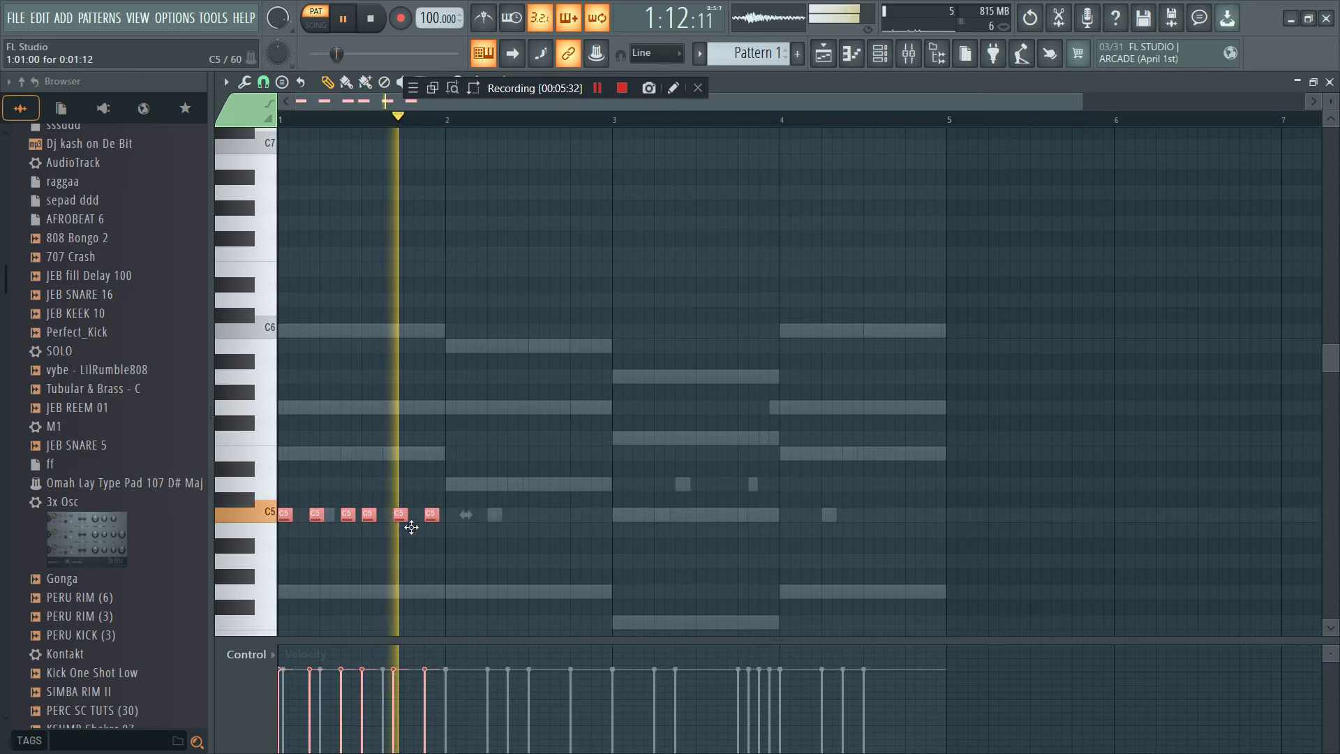
# - Duplicate the full bar of rim hits into bar 2 and restart playback
pyautogui.press('space')
pyautogui.hotkey('ctrl', 'a')
pyautogui.hotkey('ctrl', 'b')
pyautogui.press('space')
# - Rework the second half of bars 1 and 2 so the rim hits fall only on steps 11 and 13
pyautogui.rightClick(367, 515)
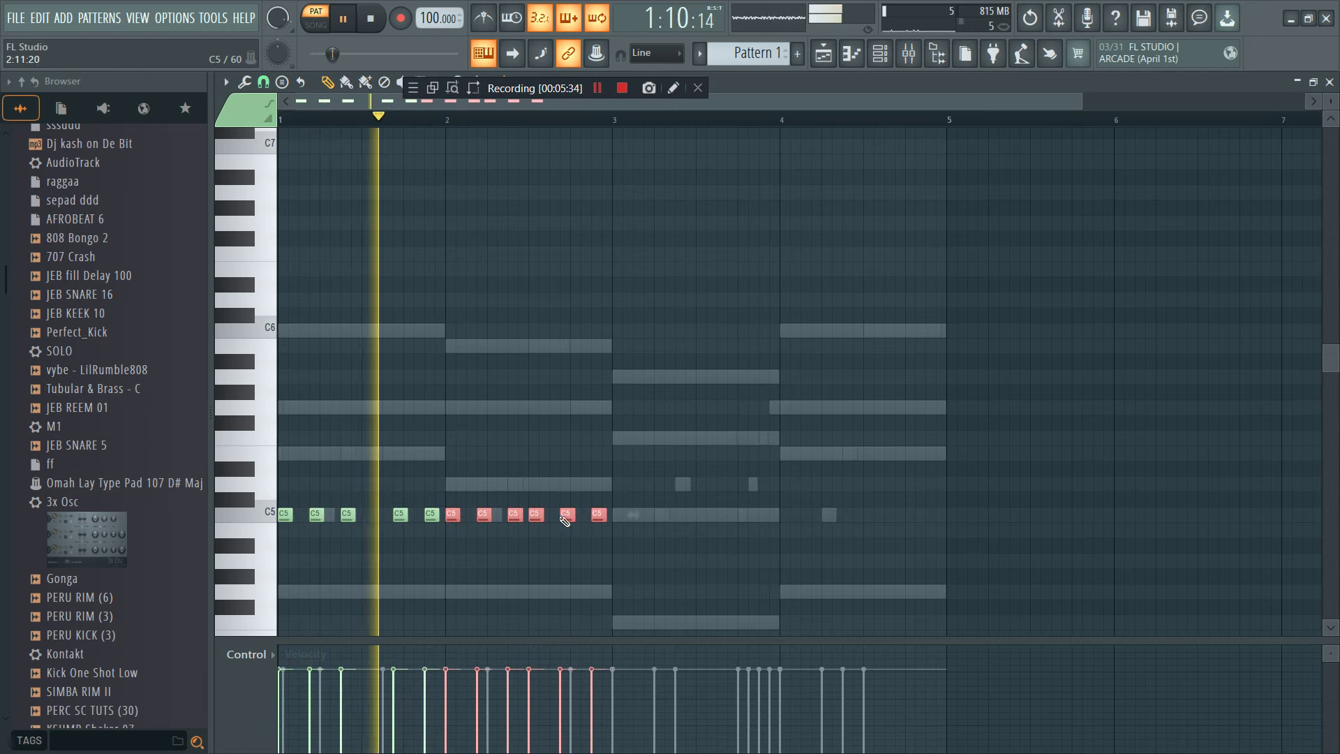
pyautogui.click(388, 515)
pyautogui.moveTo(401, 514); pyautogui.dragTo(412, 515)
pyautogui.rightClick(419, 515)
pyautogui.rightClick(598, 514)
pyautogui.rightClick(567, 515)
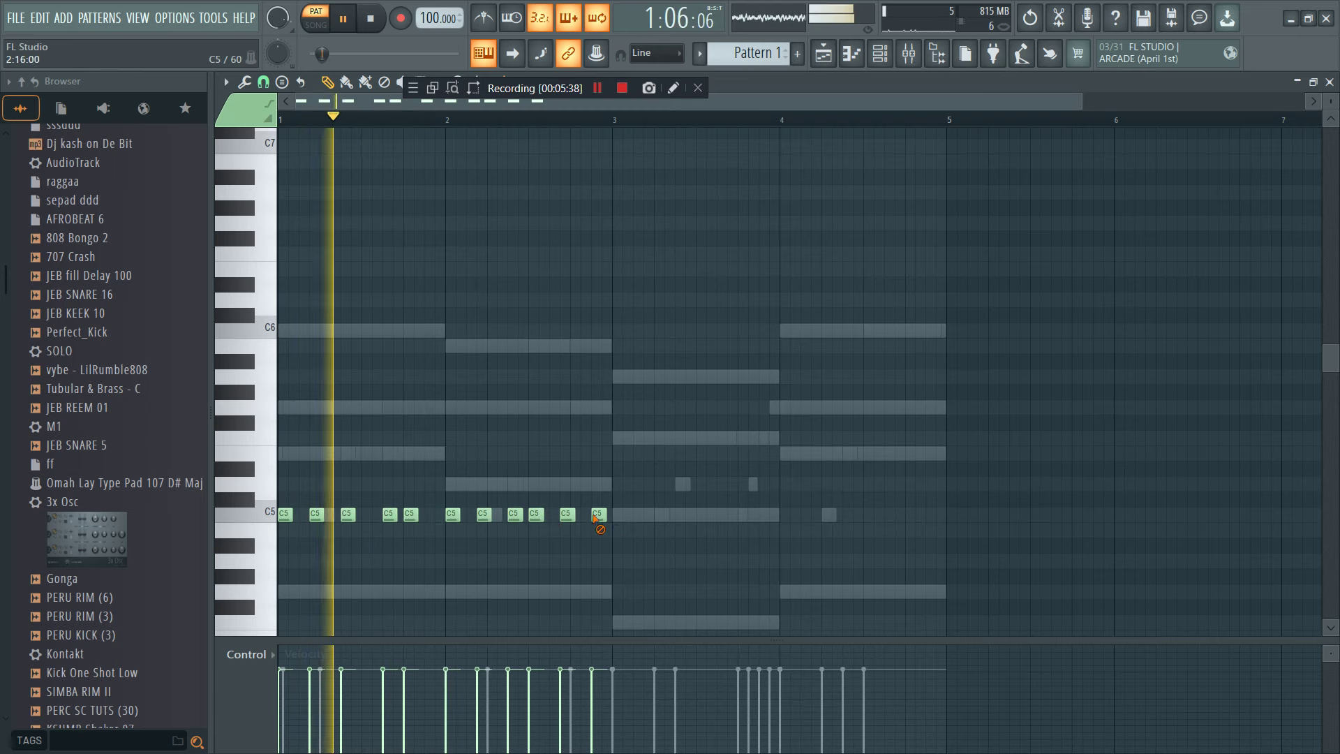
pyautogui.rightClick(537, 516)
pyautogui.click(556, 515)
pyautogui.click(577, 514)
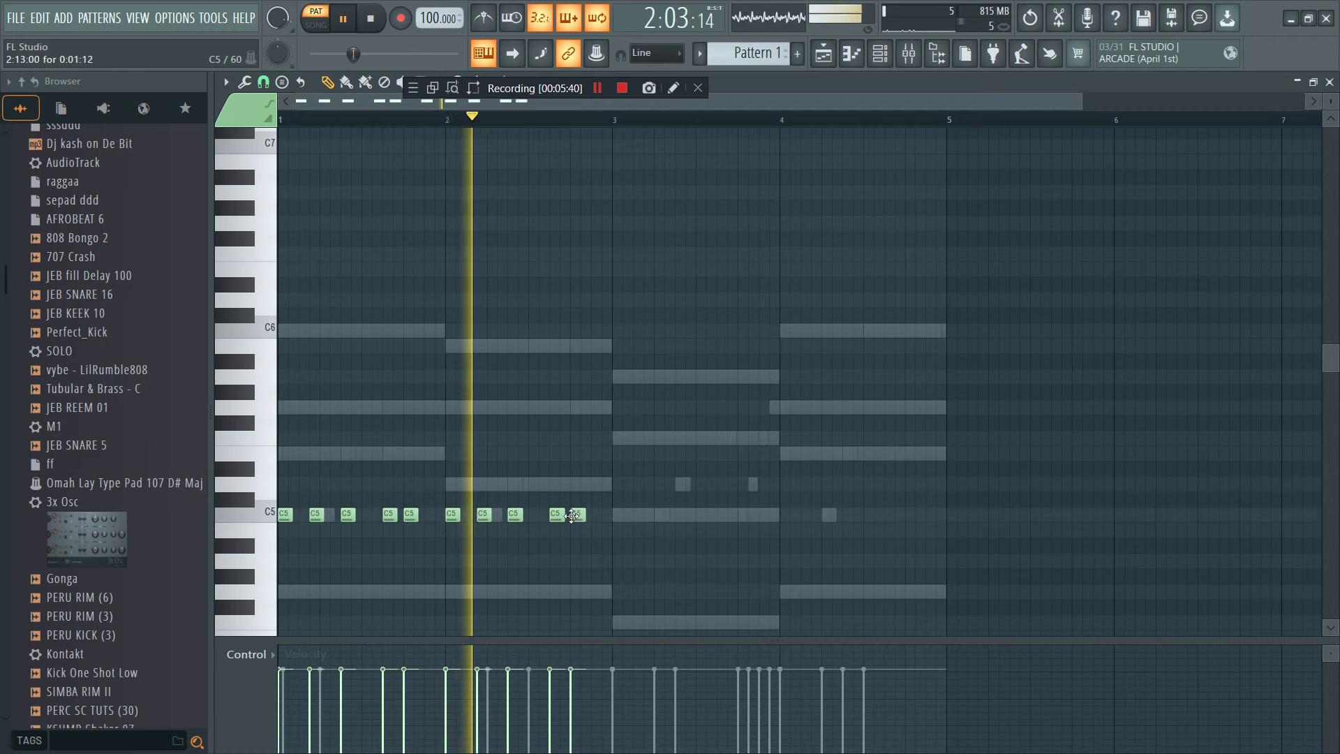
# - Duplicate the two-bar rim pattern into bars 3 and 4, and bring up the channel rack
pyautogui.moveTo(641, 536); pyautogui.dragTo(272, 489)
pyautogui.hotkey('ctrl', 'b')
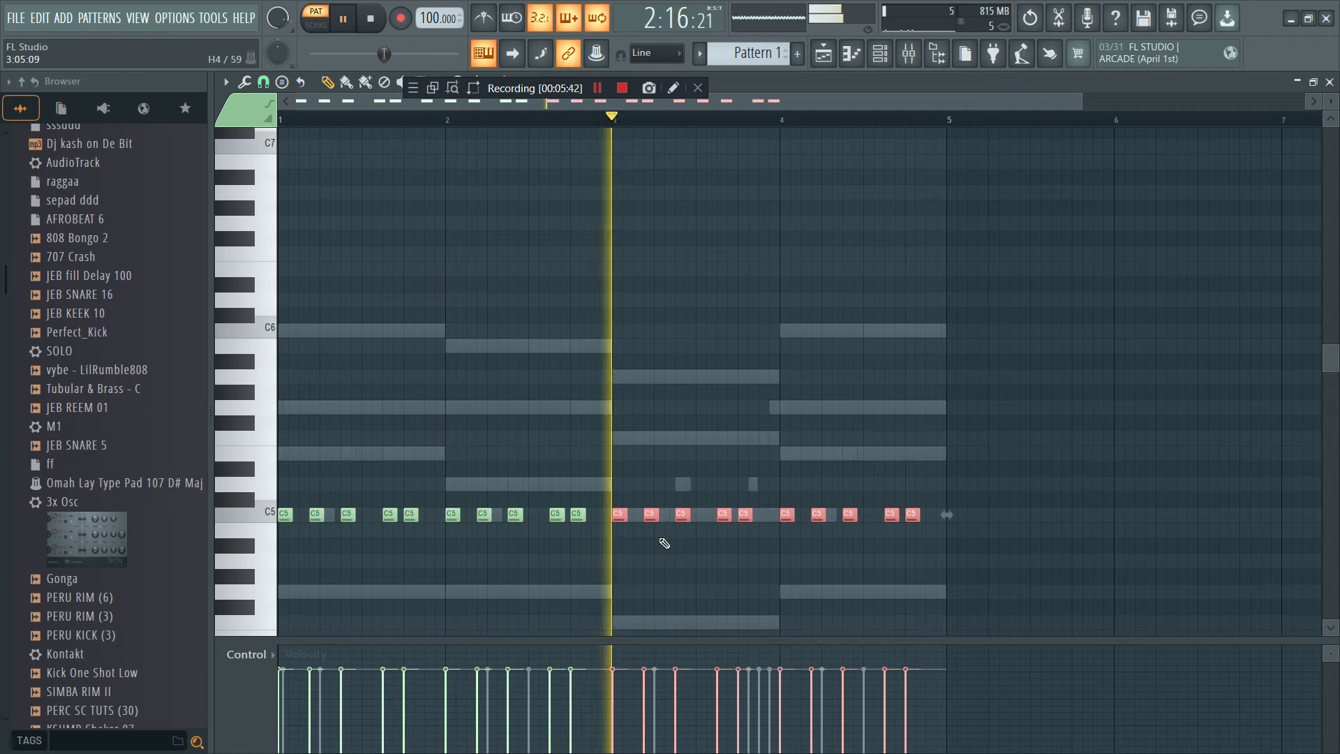
pyautogui.click(885, 55)
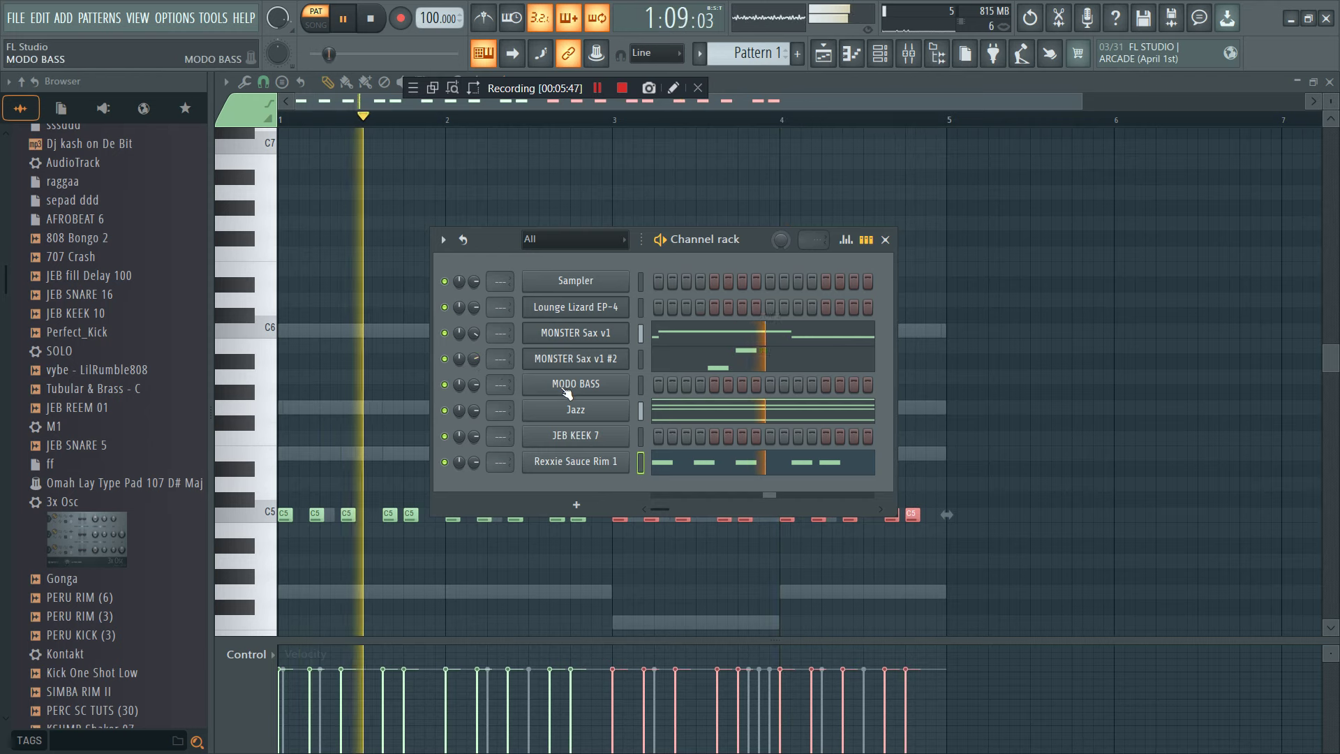
# - Add the JEB KEEK 10 sample as a new channel below Rexxie Sauce Rim 1 and open its piano roll
pyautogui.moveTo(99, 319); pyautogui.dragTo(102, 328)
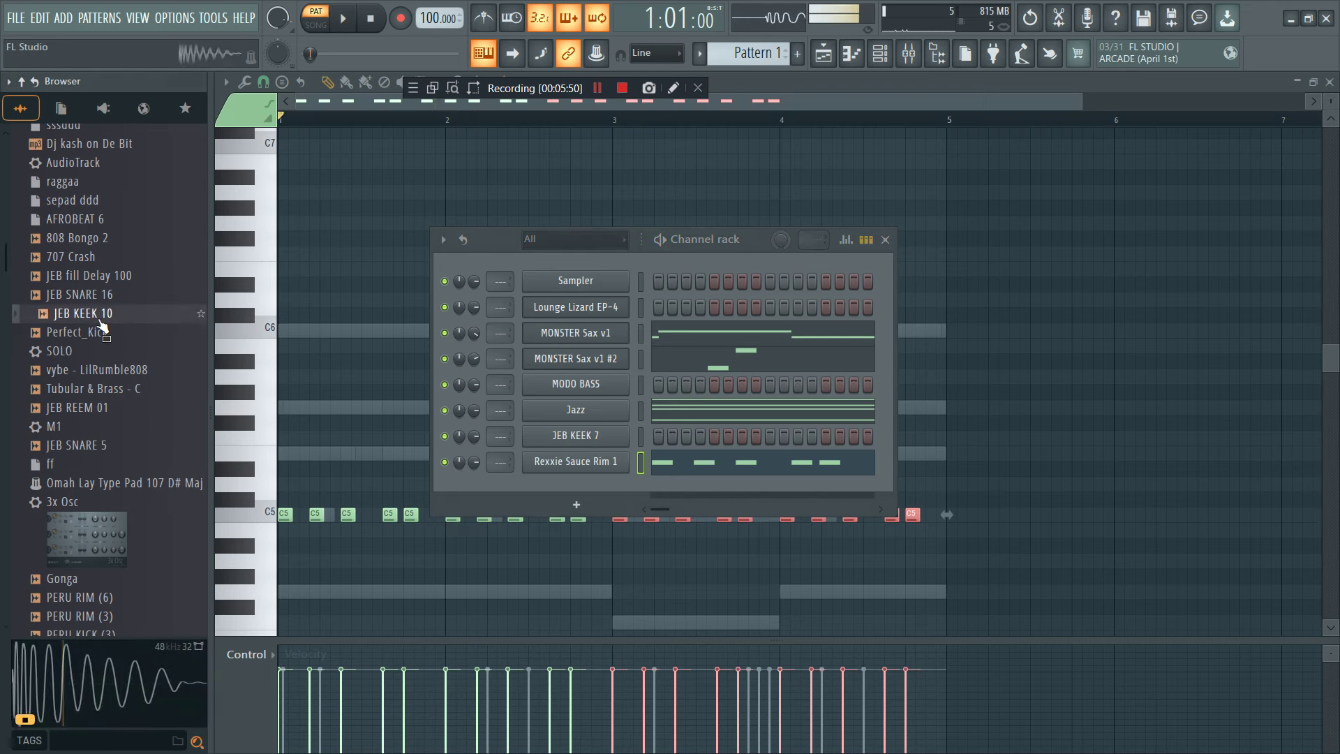
pyautogui.moveTo(577, 480); pyautogui.dragTo(573, 486)
pyautogui.rightClick(571, 487)
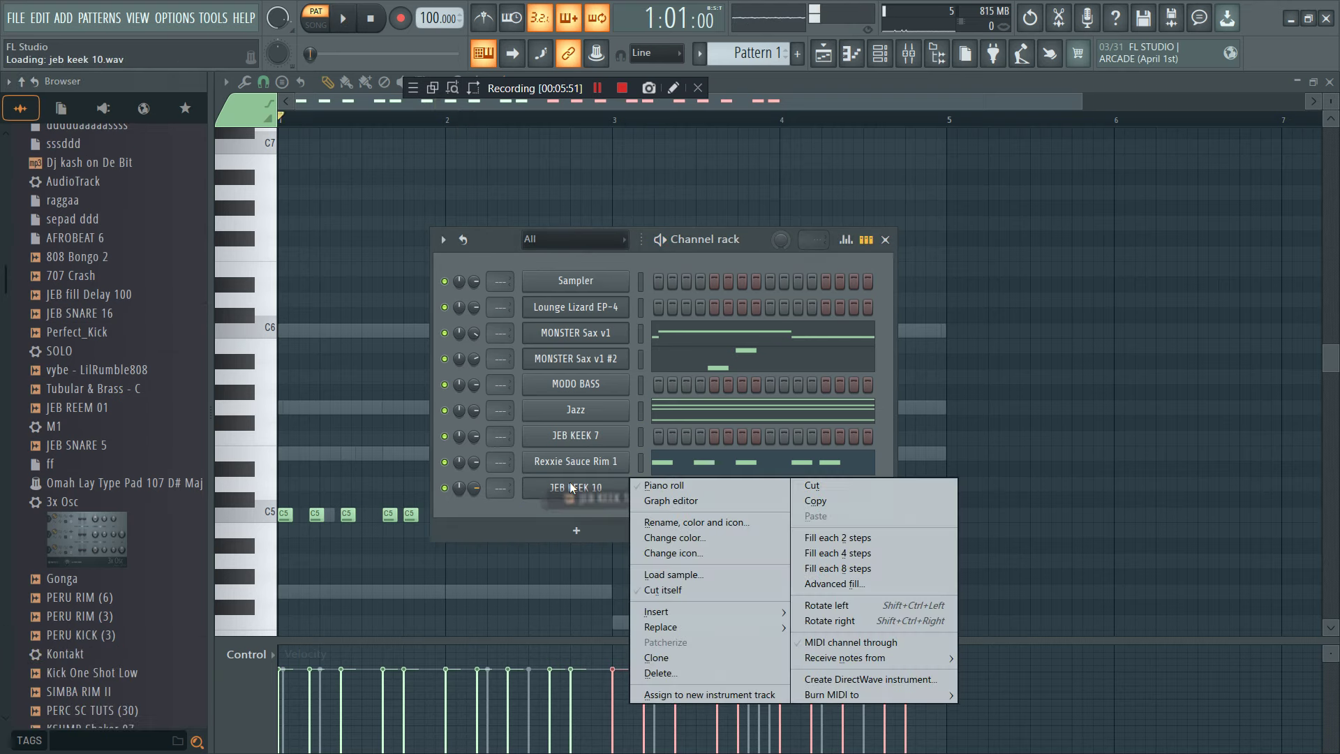
pyautogui.click(658, 485)
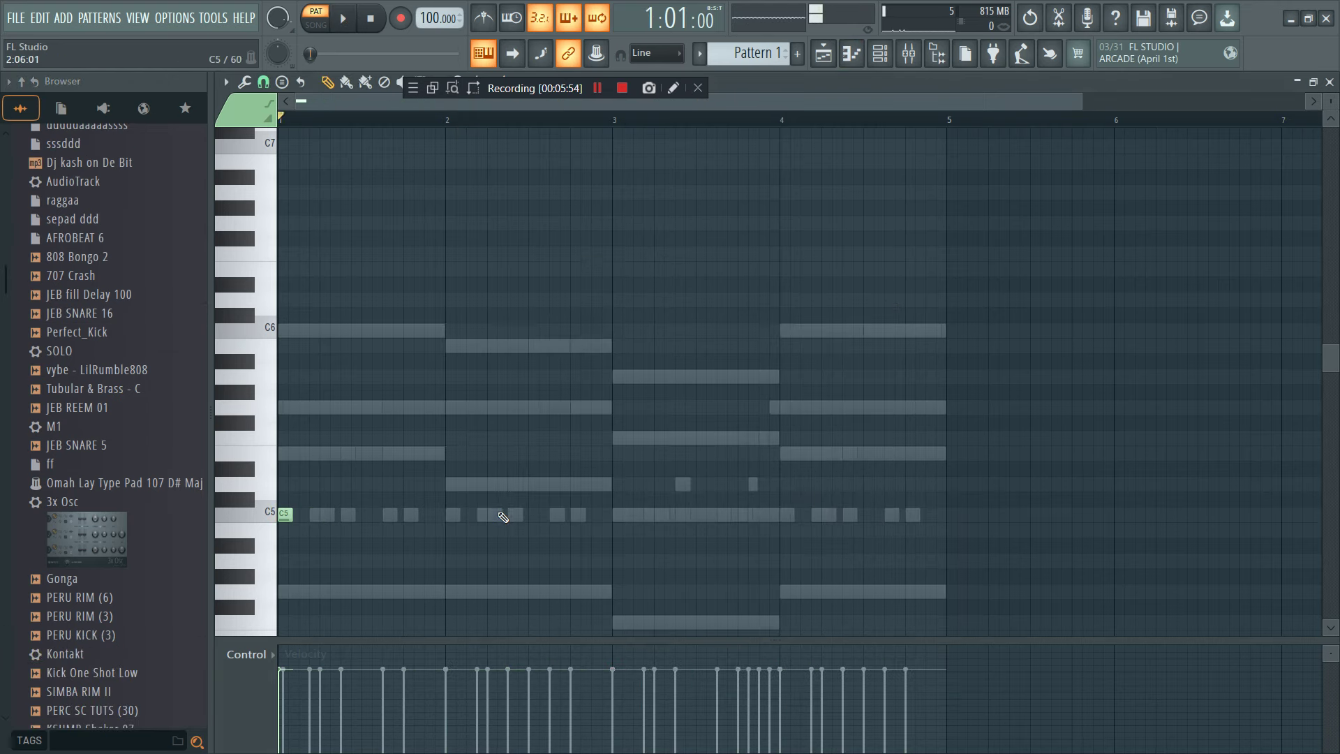
# - Enter short C5 kick hits on steps 1 and 13 of bar 1 and steps 1, 13 and 15 of bar 2
pyautogui.press('space')
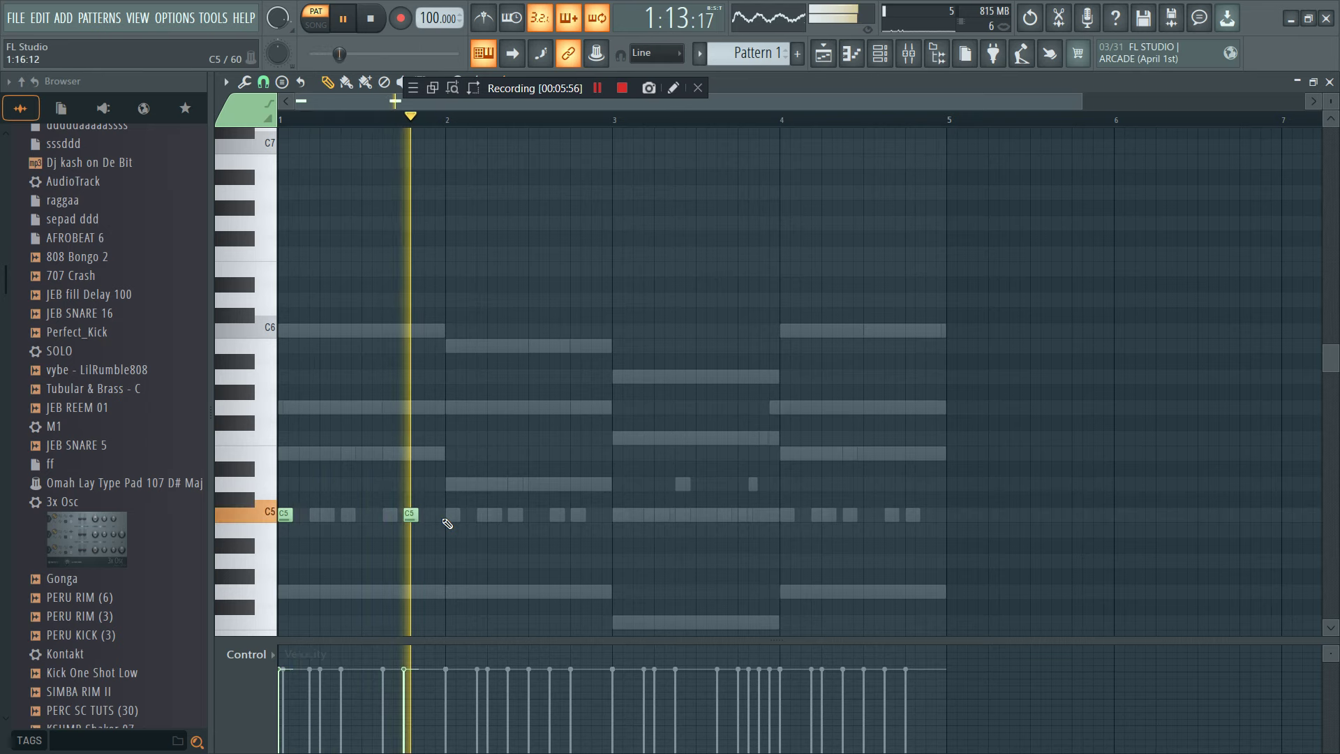
pyautogui.click(452, 514)
pyautogui.click(578, 515)
pyautogui.click(619, 515)
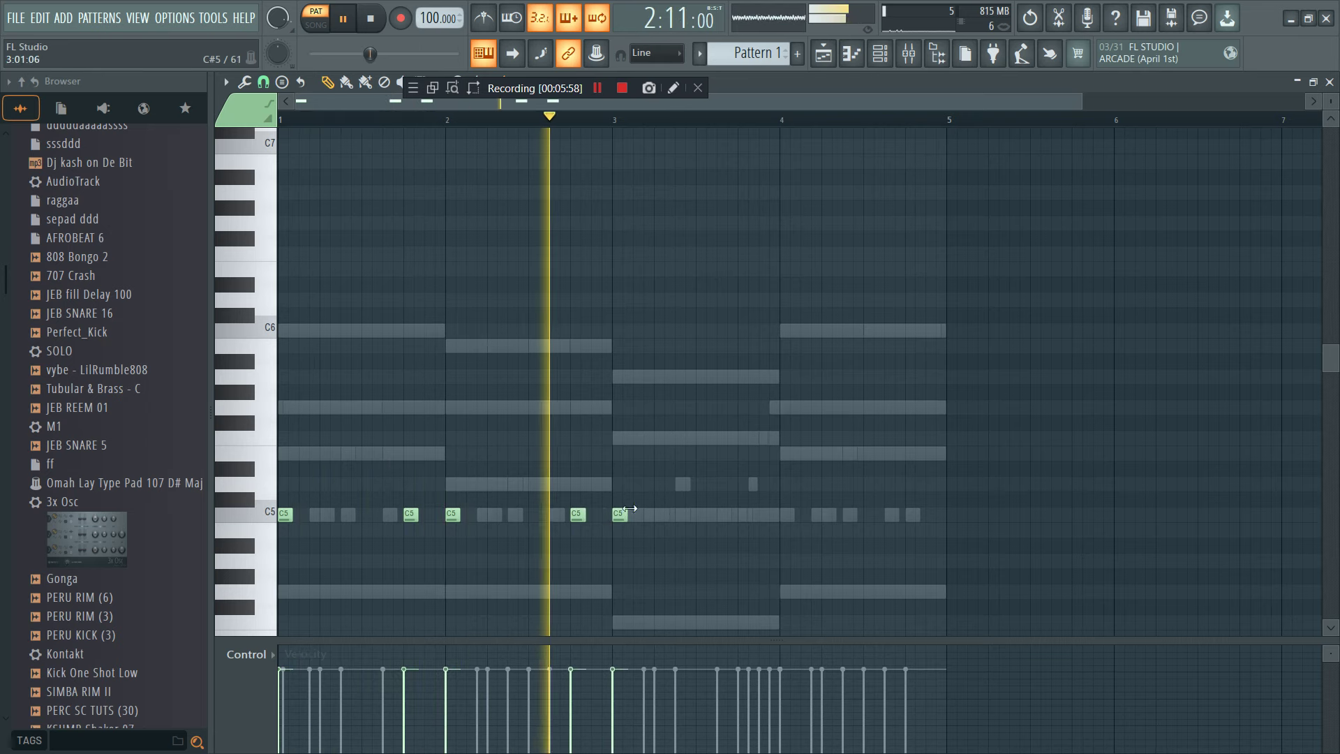
pyautogui.click(606, 517)
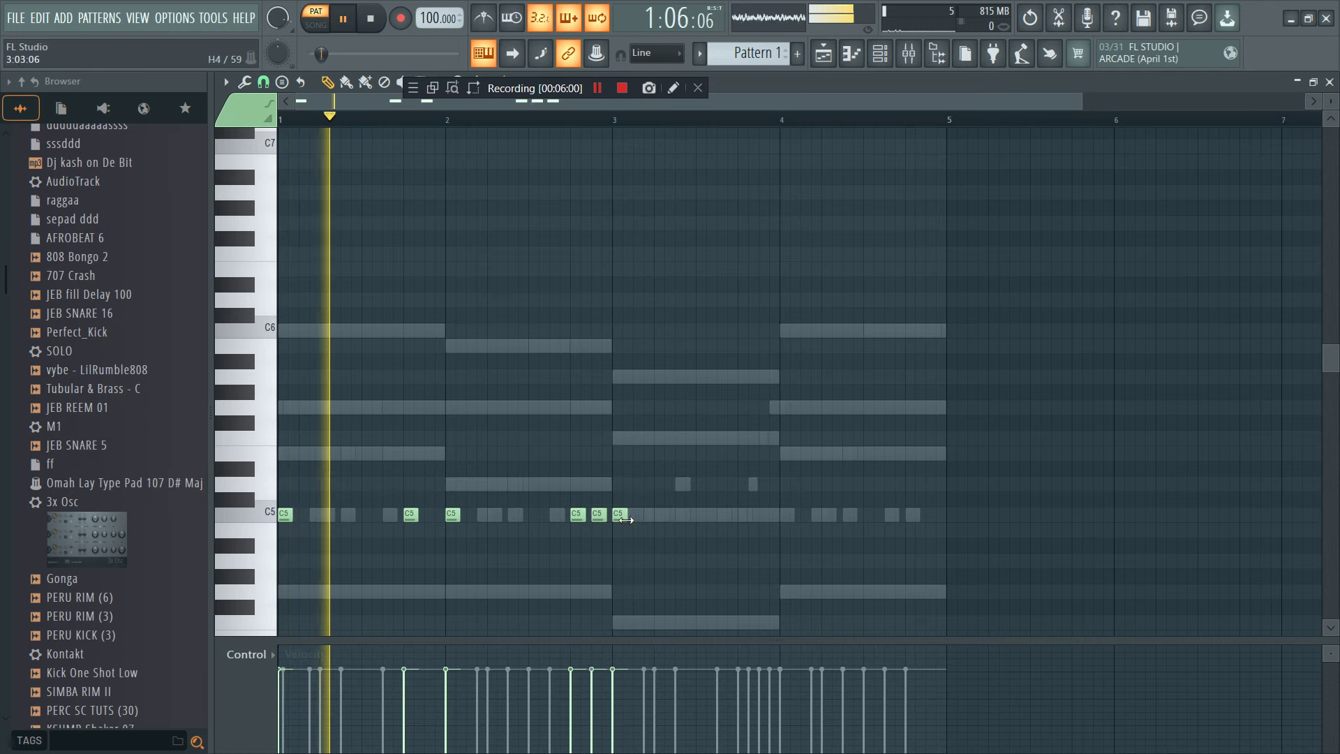
pyautogui.moveTo(619, 515); pyautogui.dragTo(599, 514)
# - Duplicate the two-bar JEB KEEK 10 pattern into bars 3 and 4, and bring up the channel rack
pyautogui.hotkey('ctrl', 'a')
pyautogui.hotkey('ctrl', 'b')
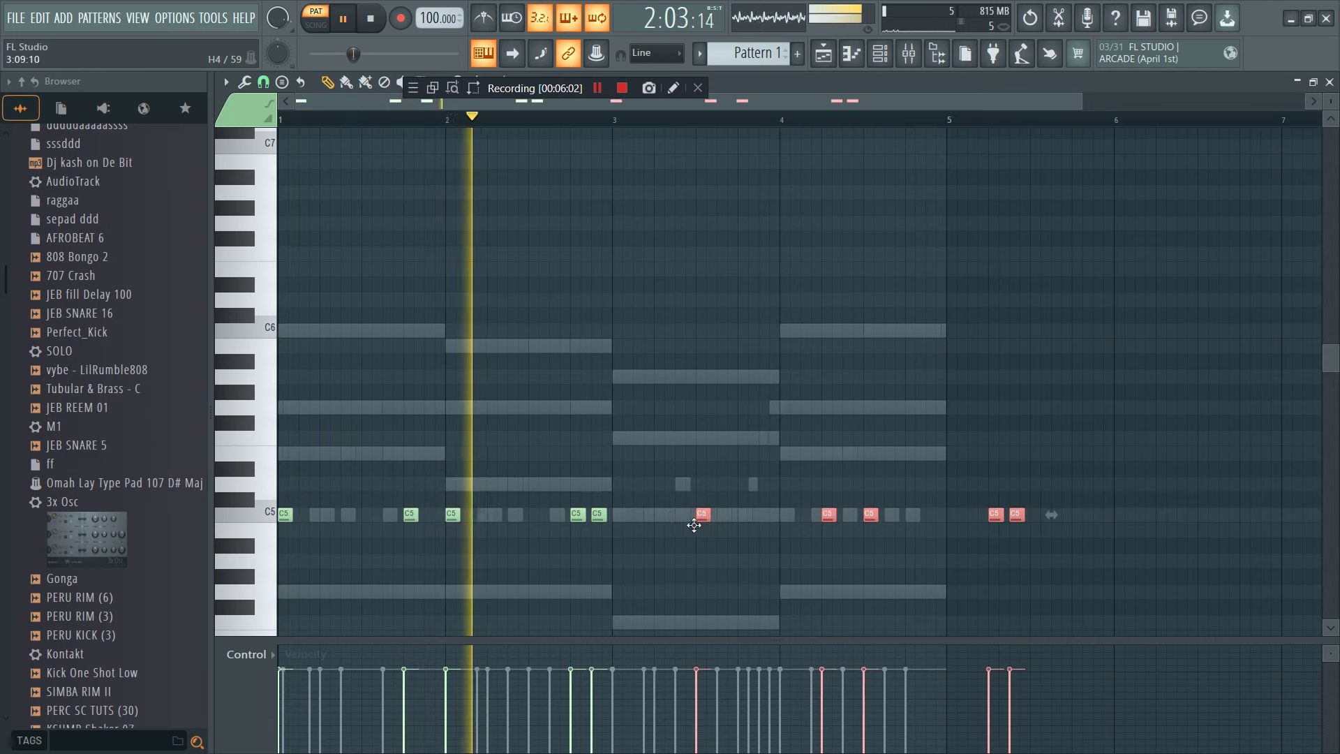
pyautogui.click(880, 55)
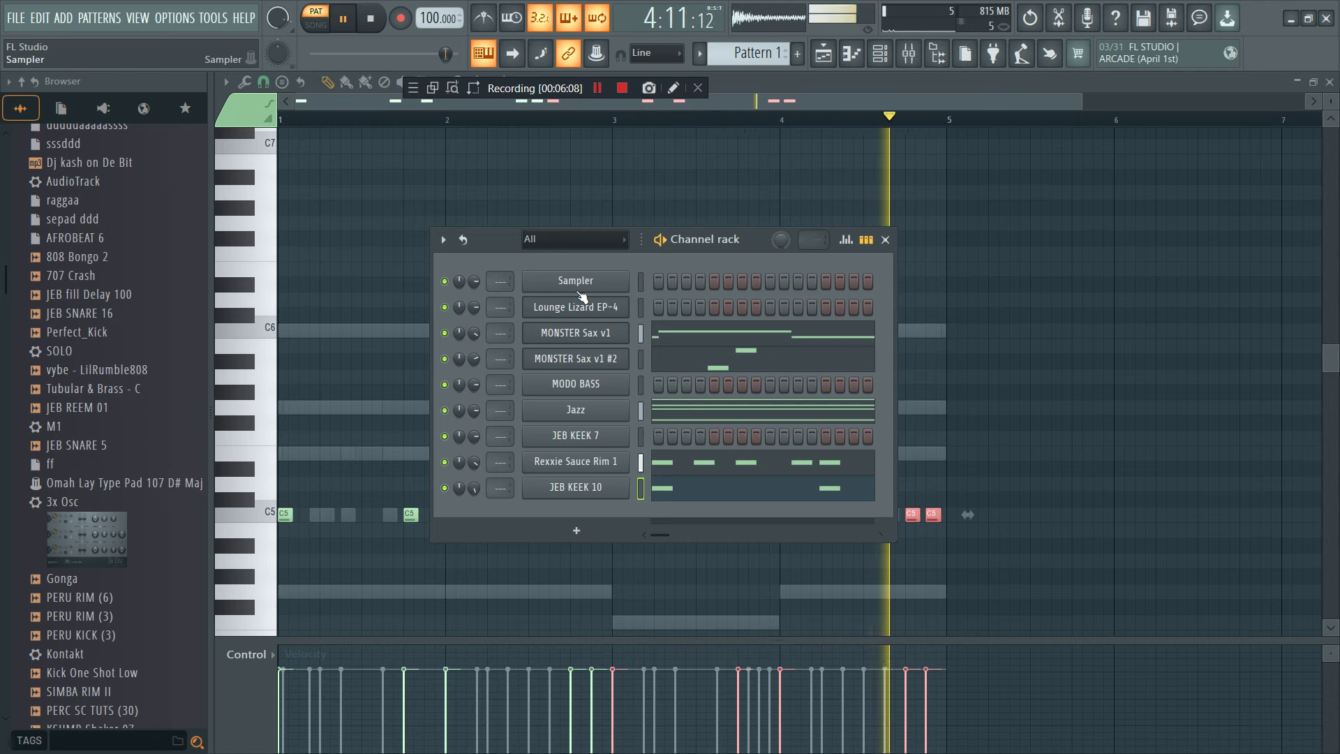
# - Look over the MONSTER Sax v1 #2 plugin and browse the bass models in MODO BASS
pyautogui.click(543, 358)
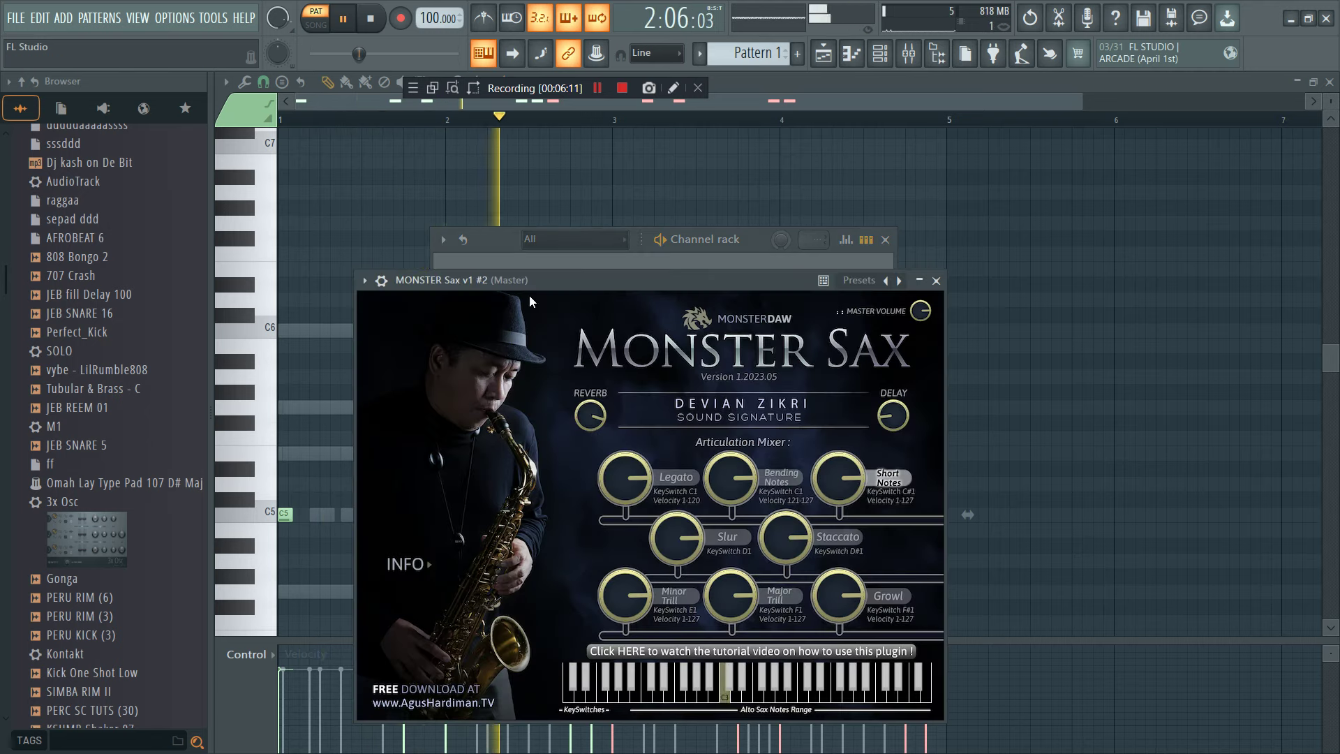
pyautogui.click(474, 264)
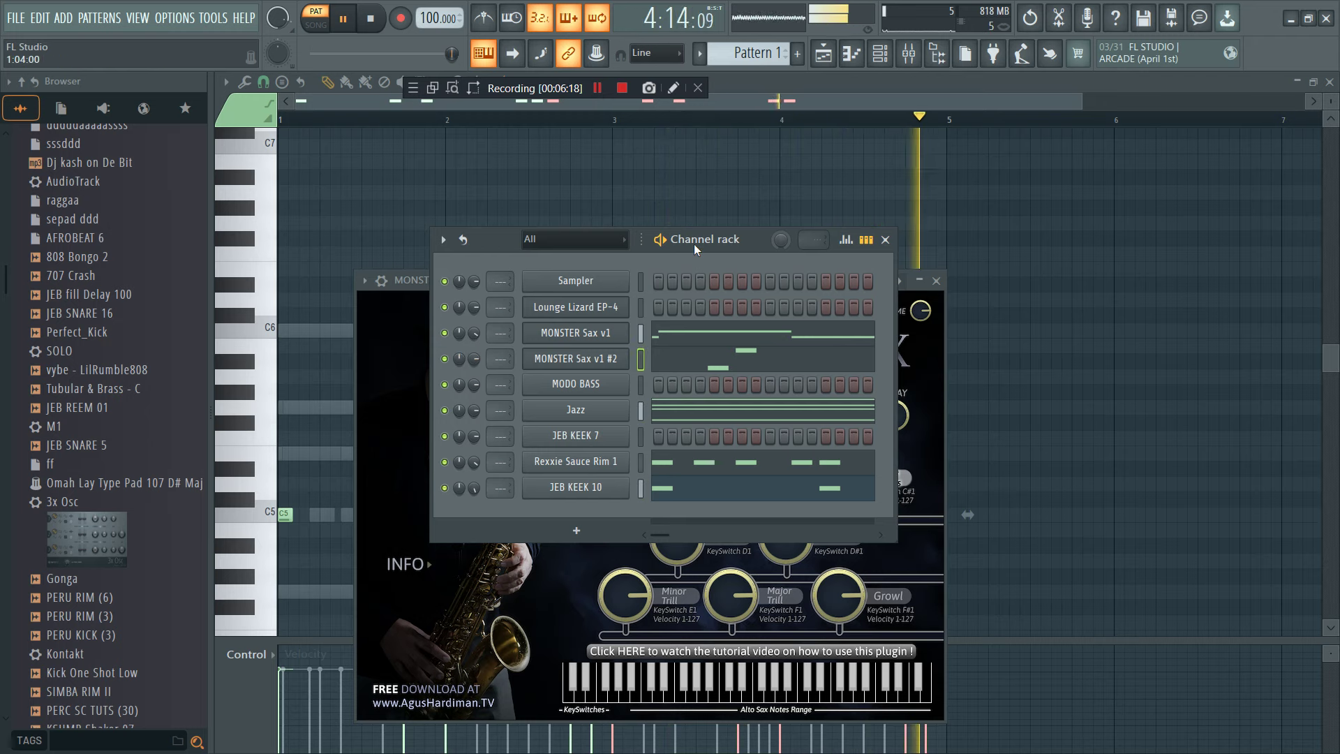
pyautogui.click(578, 384)
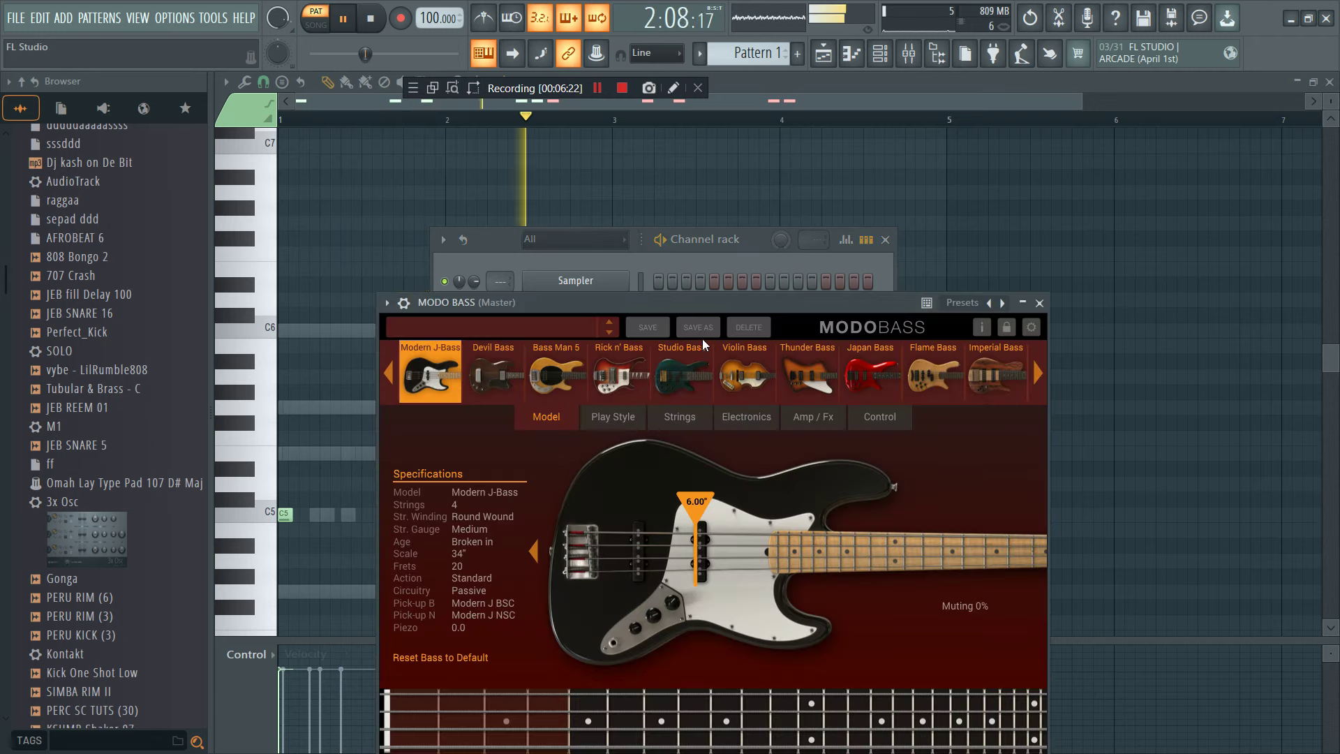
pyautogui.scroll(-1, 698, 368)
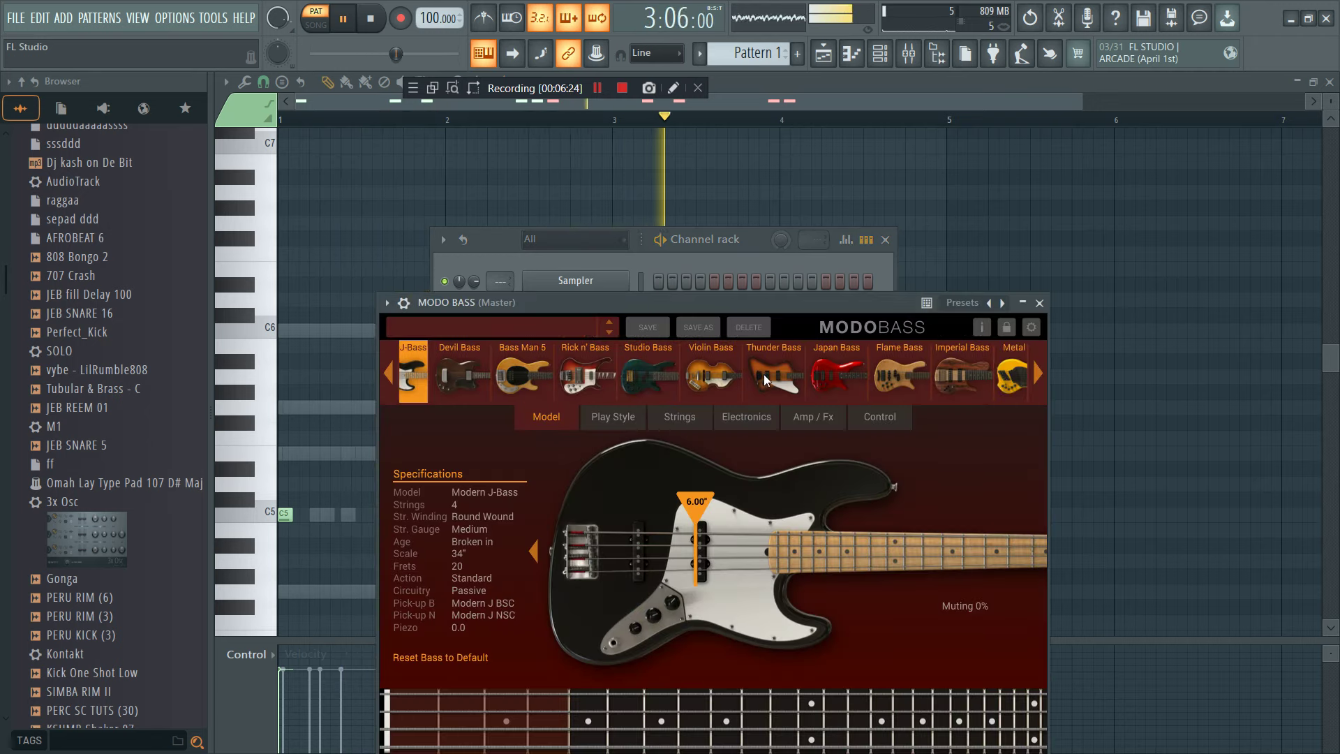
pyautogui.scroll(1, 767, 377)
pyautogui.scroll(1, 597, 365)
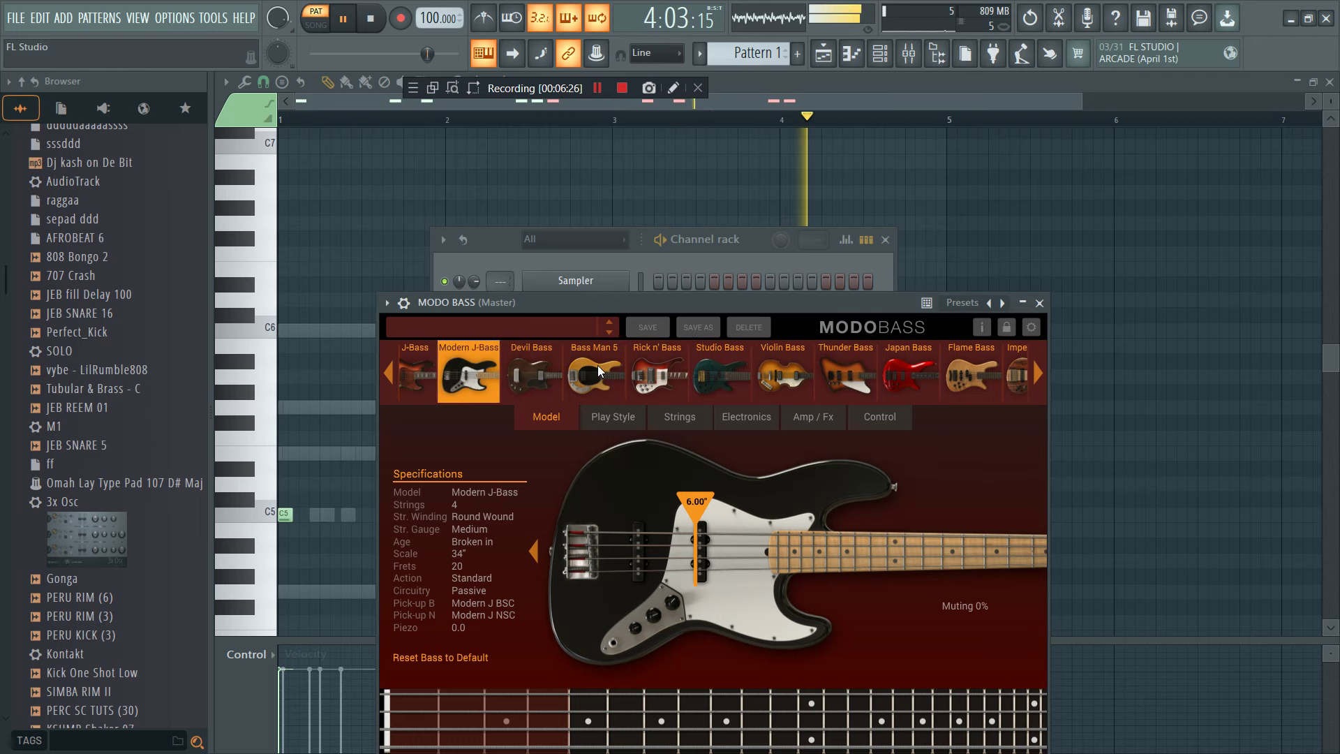
pyautogui.scroll(1, 597, 366)
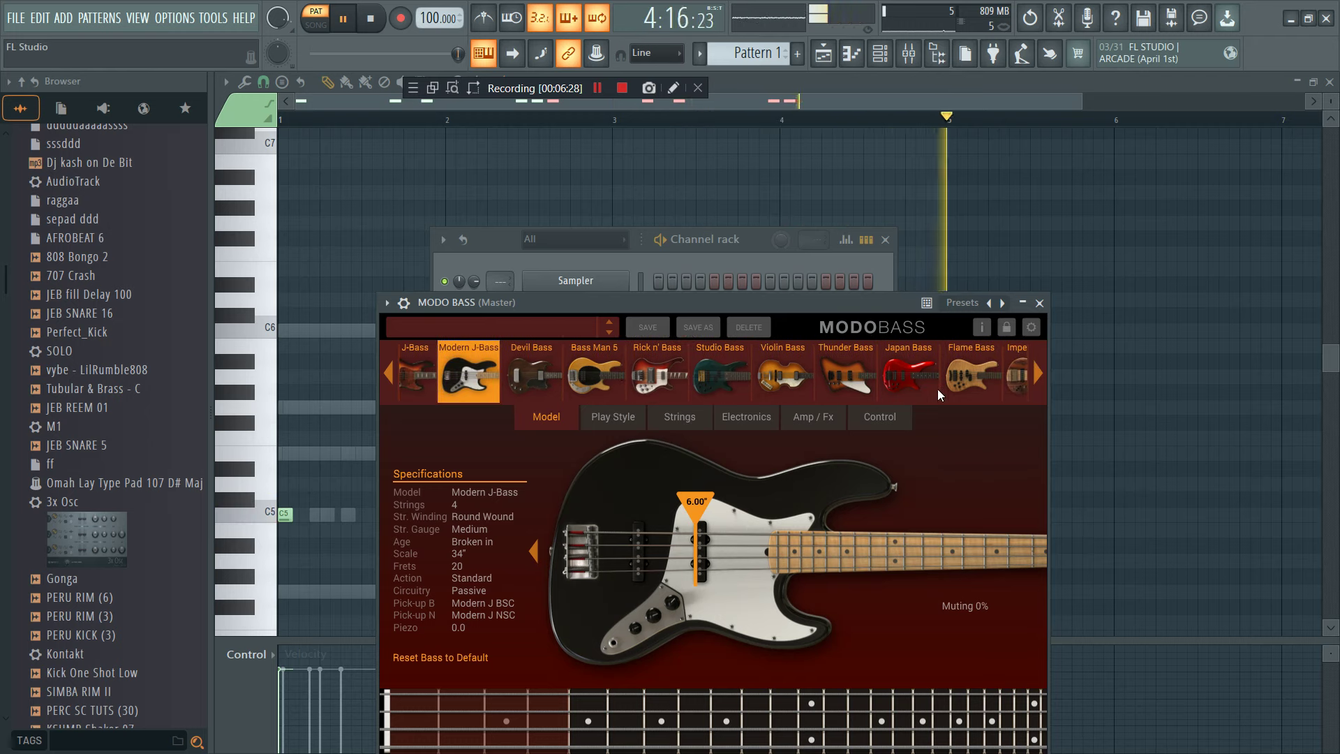
pyautogui.scroll(-1, 932, 386)
pyautogui.press('space')
pyautogui.scroll(4, 662, 375)
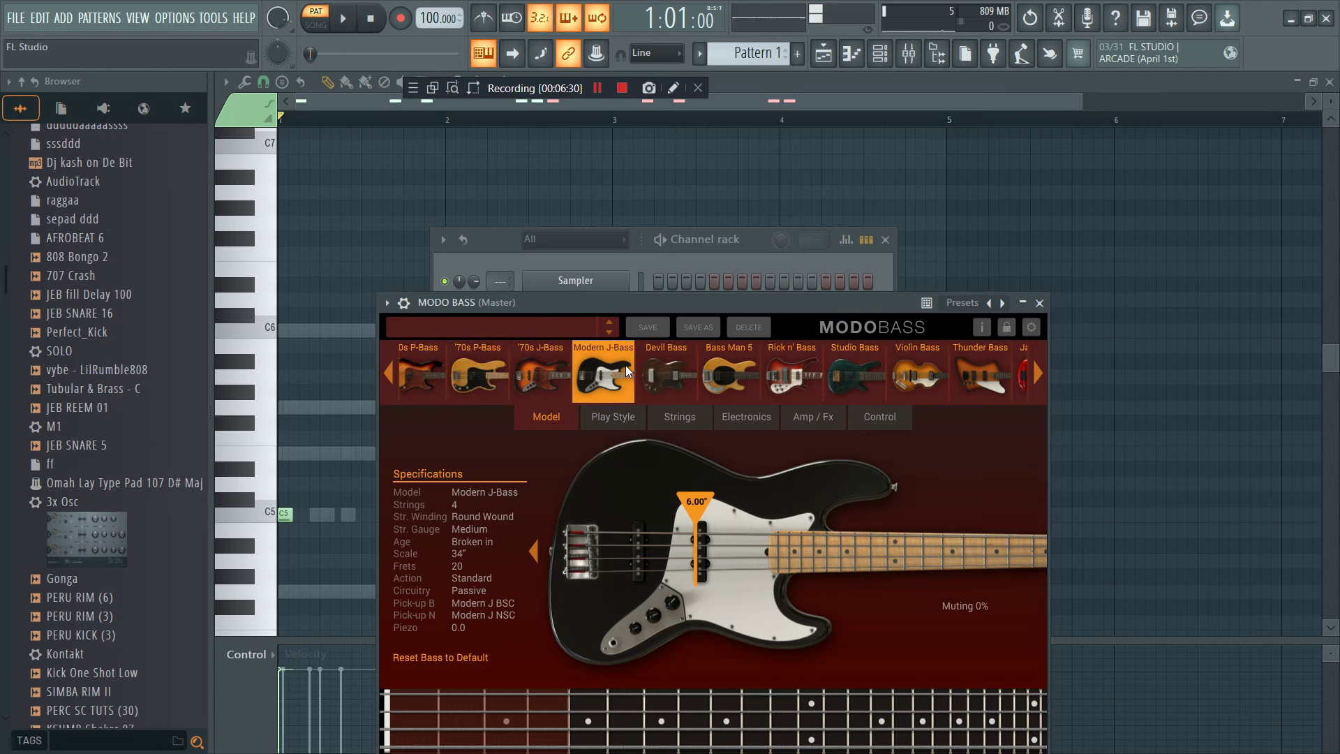
# - Open the MONSTER Sax v1 channel and audition its sound
pyautogui.click(646, 275)
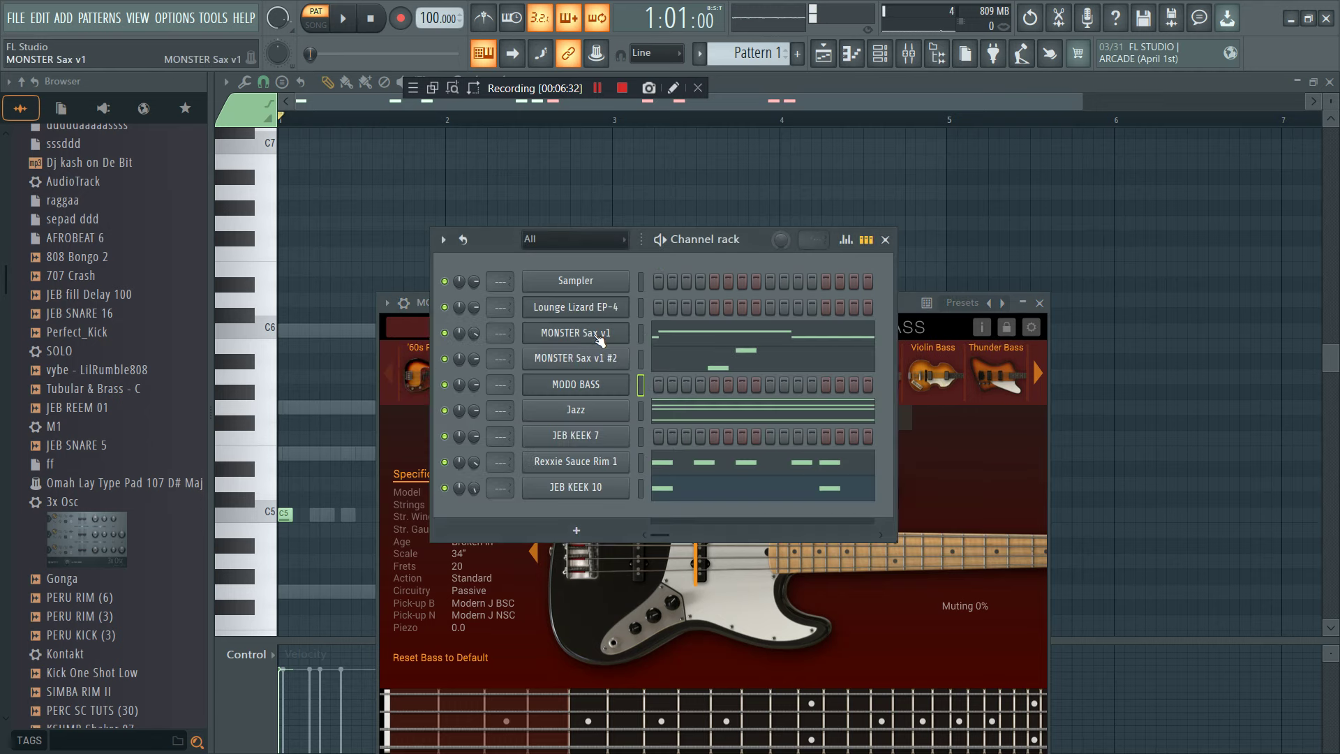
pyautogui.click(599, 333)
pyautogui.click(713, 259)
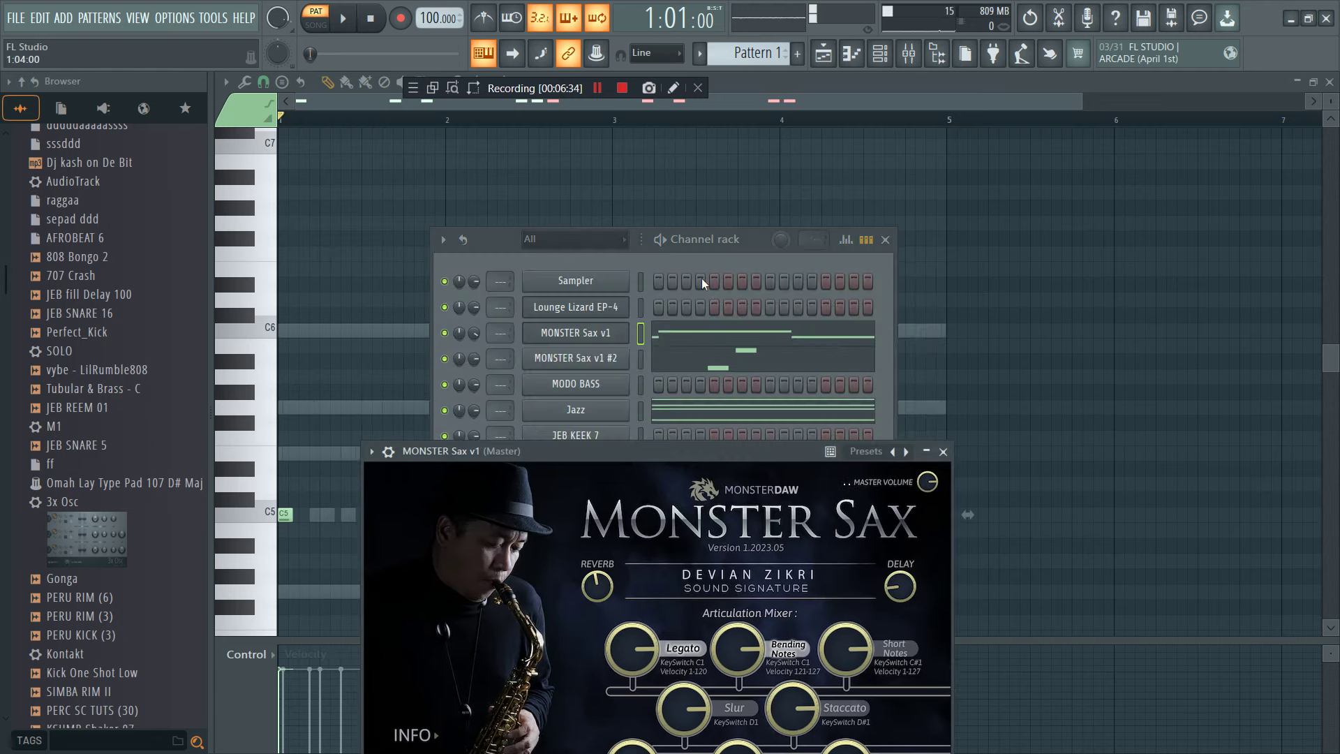
pyautogui.press('b')
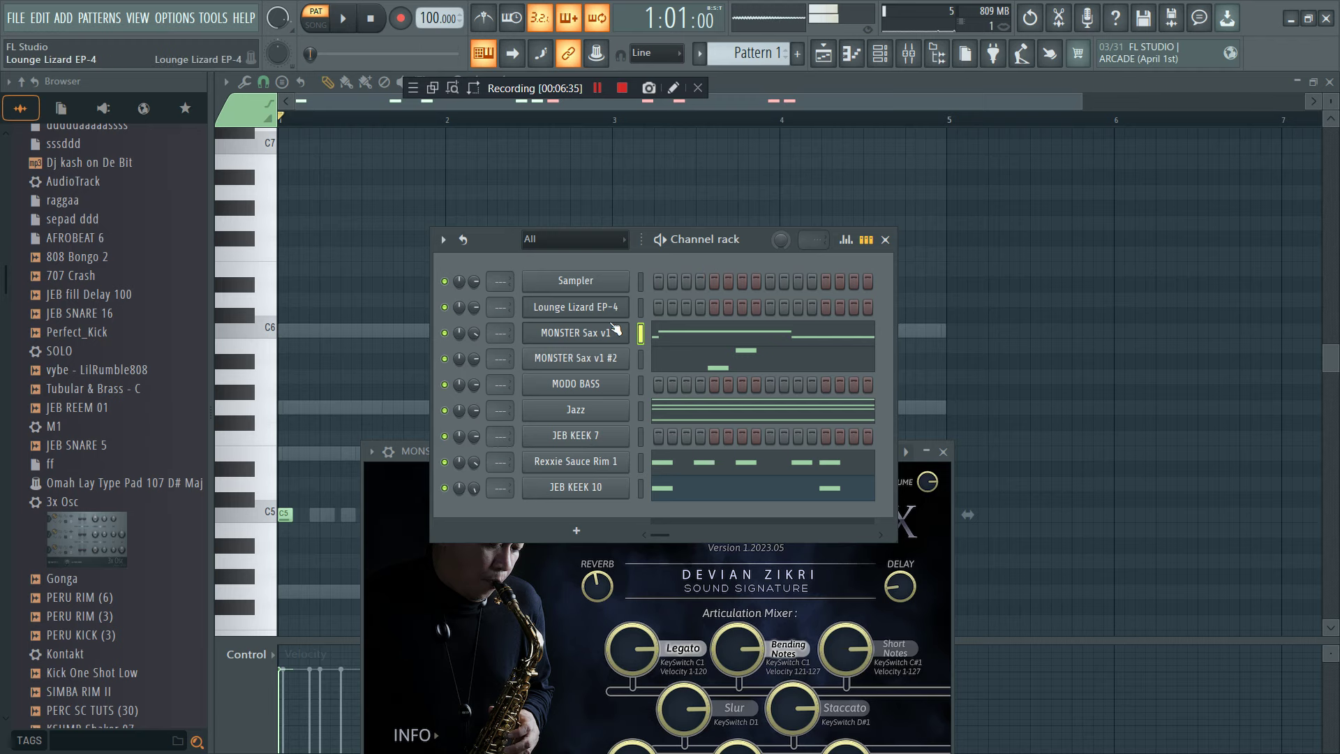
# - Open MODO BASS with the Modern J-Bass model and bring up its piano roll
pyautogui.click(618, 388)
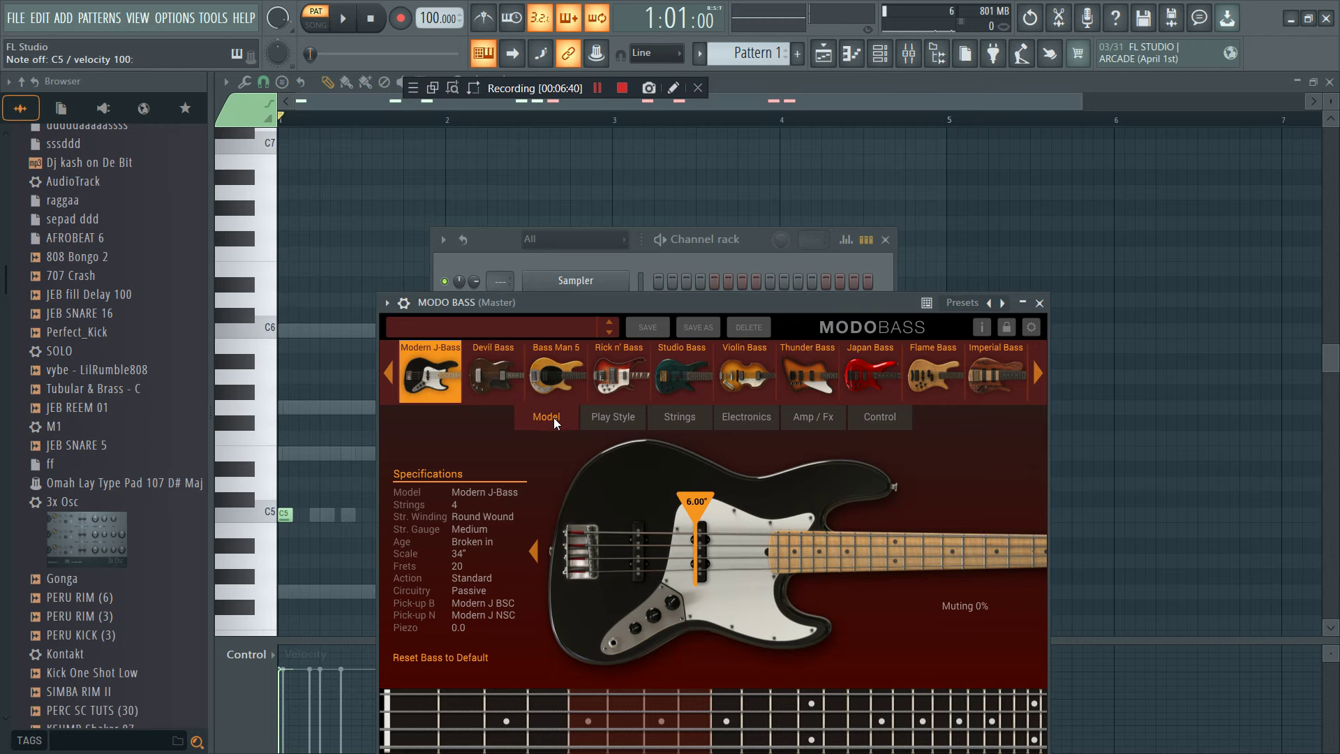
pyautogui.click(586, 260)
pyautogui.rightClick(614, 385)
pyautogui.press('space')
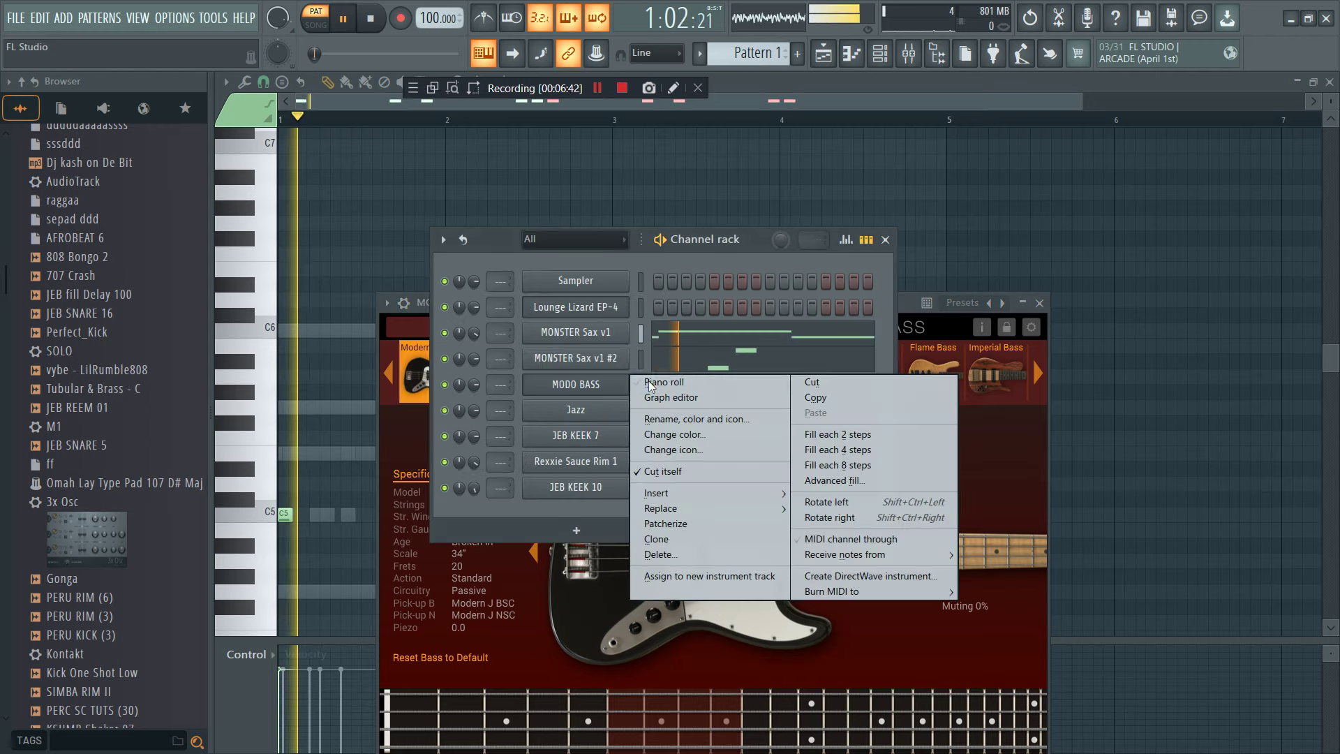
pyautogui.click(649, 386)
pyautogui.press('space')
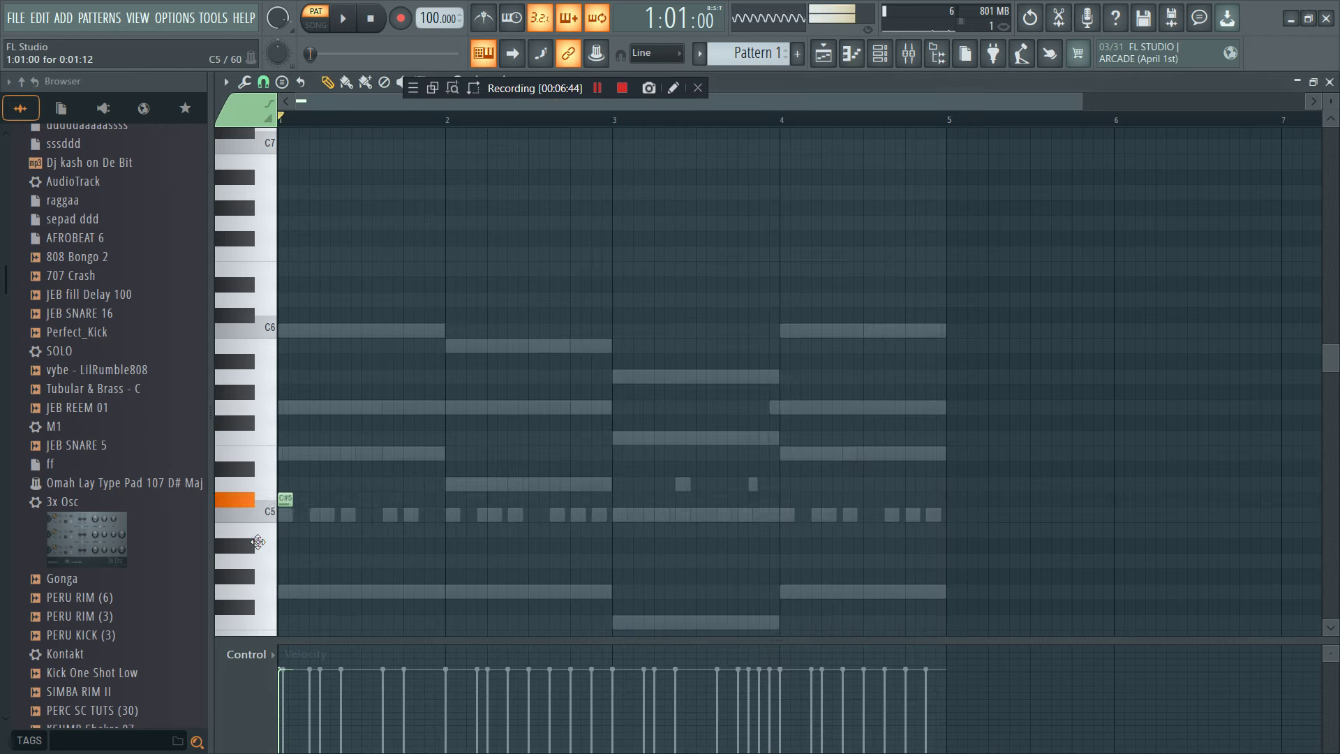
# - Enter a long C5 bass note at the start of bar 1 and an E4 note on step 13
pyautogui.moveTo(290, 518); pyautogui.dragTo(356, 518)
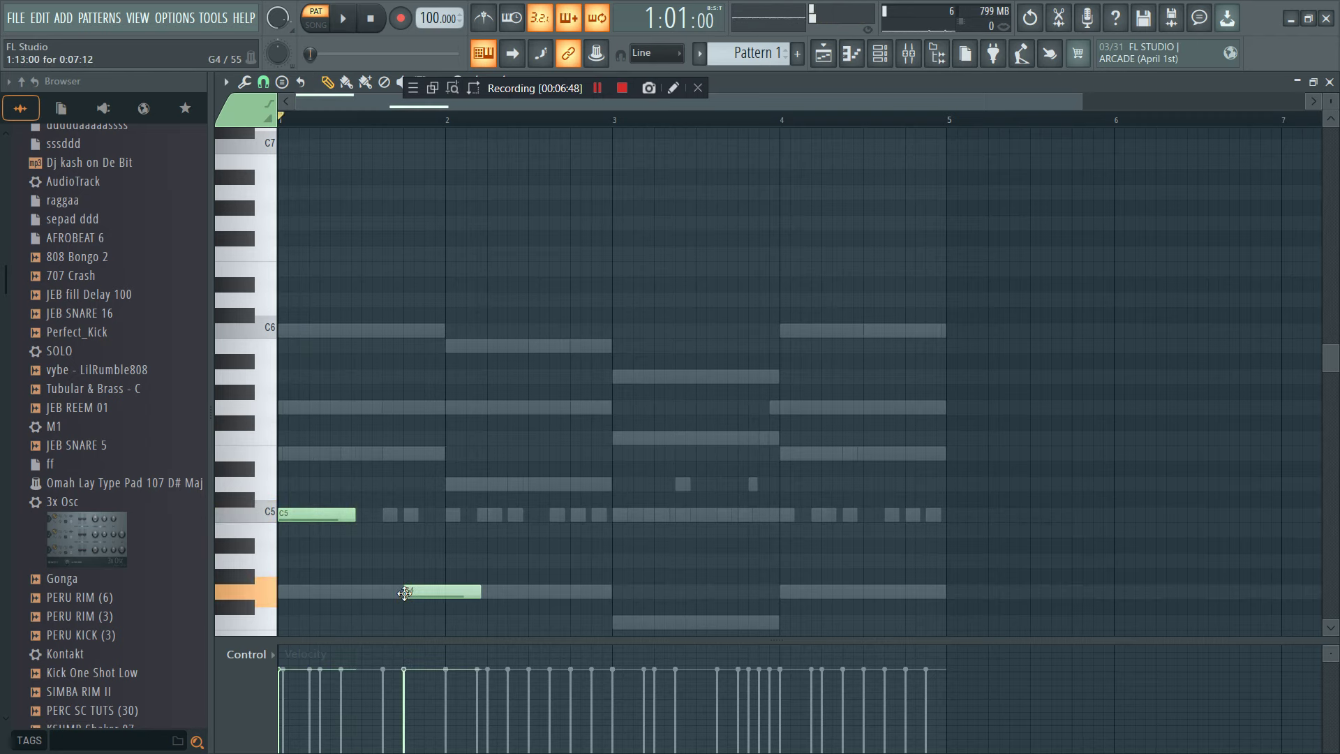
pyautogui.press('space')
pyautogui.scroll(-3, 426, 559)
pyautogui.rightClick(437, 499)
pyautogui.press('space')
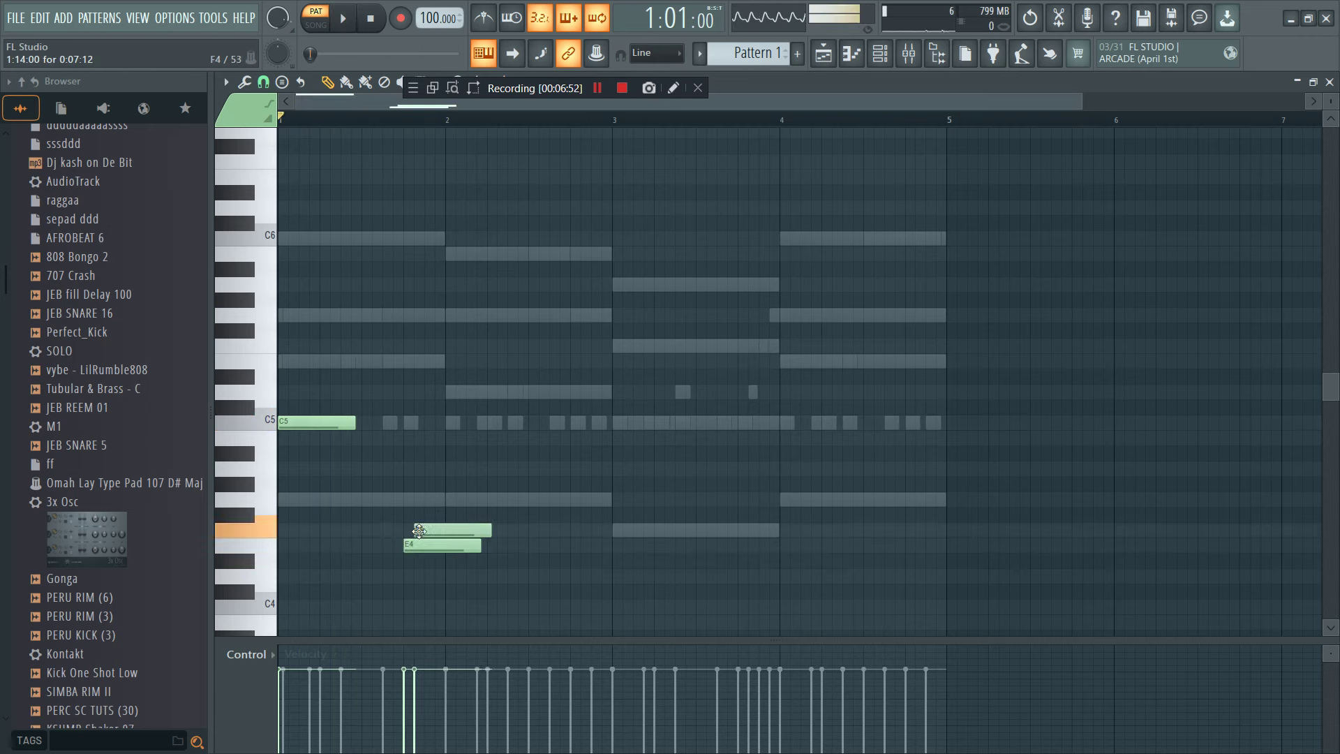
# - Shorten the E4, add a short F4 on step 15 of bar 1, and place a longer G4 at the start of bar 2
pyautogui.press('space')
pyautogui.click(455, 498)
pyautogui.moveTo(419, 530)
pyautogui.mouseDown()
pyautogui.moveTo(432, 544)
pyautogui.moveTo(494, 544)
pyautogui.moveTo(418, 545)
pyautogui.mouseUp()
pyautogui.moveTo(502, 529); pyautogui.dragTo(439, 529)
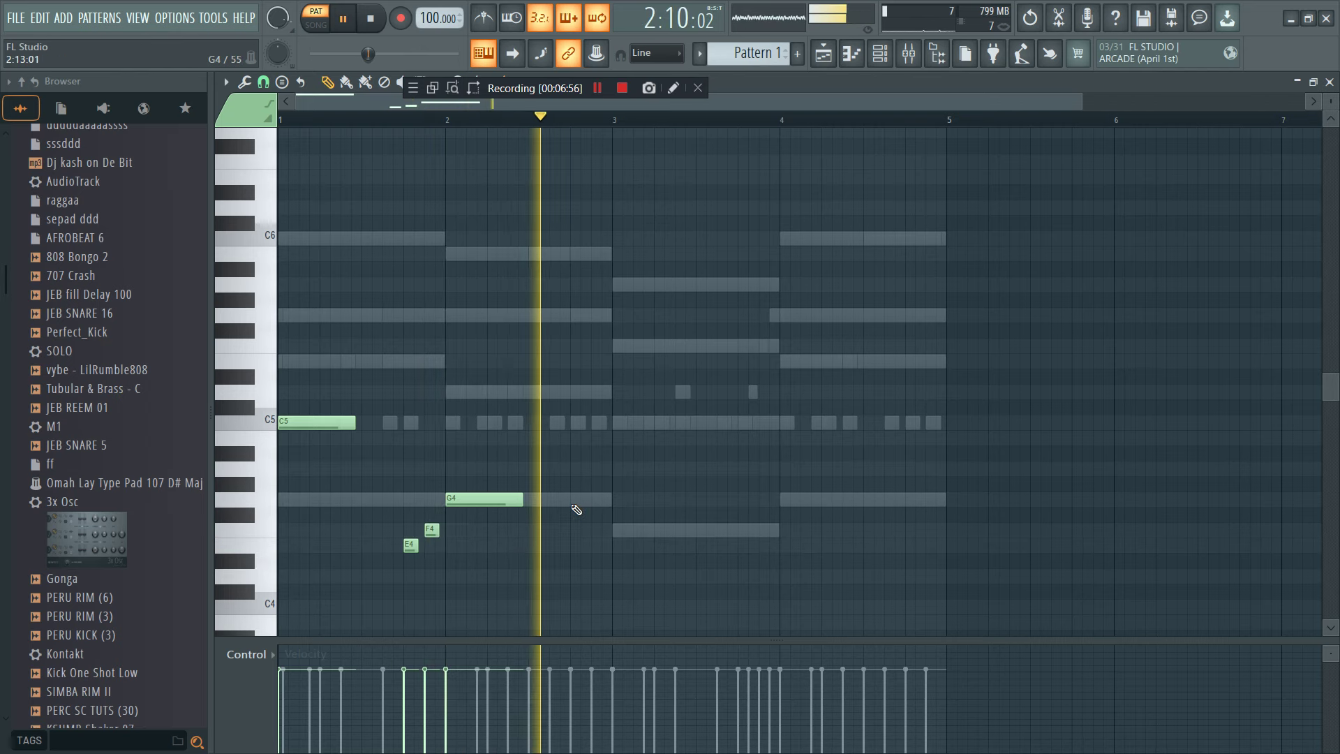
# - Add G4 and D5 bass notes on steps 13 and 14 of bar 2, and an F4 note filling bar 3
pyautogui.click(578, 499)
pyautogui.press('space')
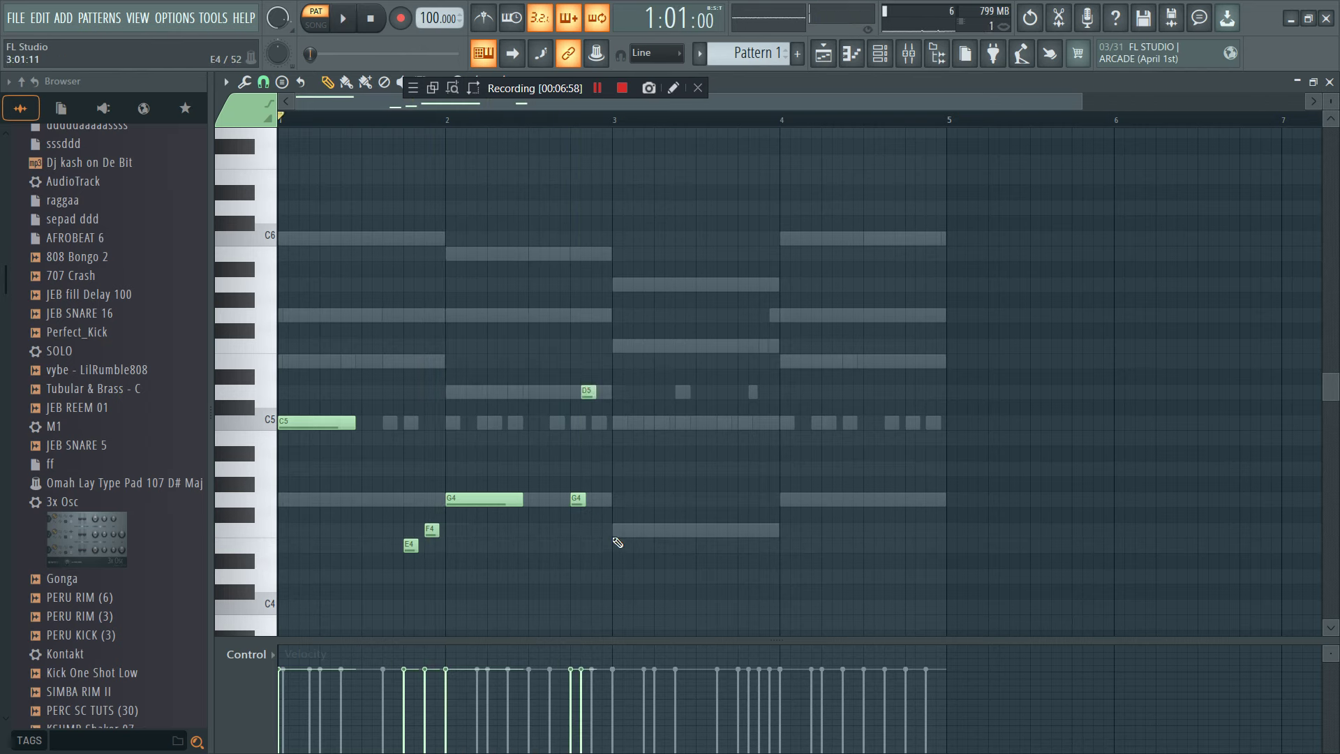
pyautogui.moveTo(623, 533); pyautogui.dragTo(731, 538)
pyautogui.moveTo(781, 538); pyautogui.dragTo(779, 538)
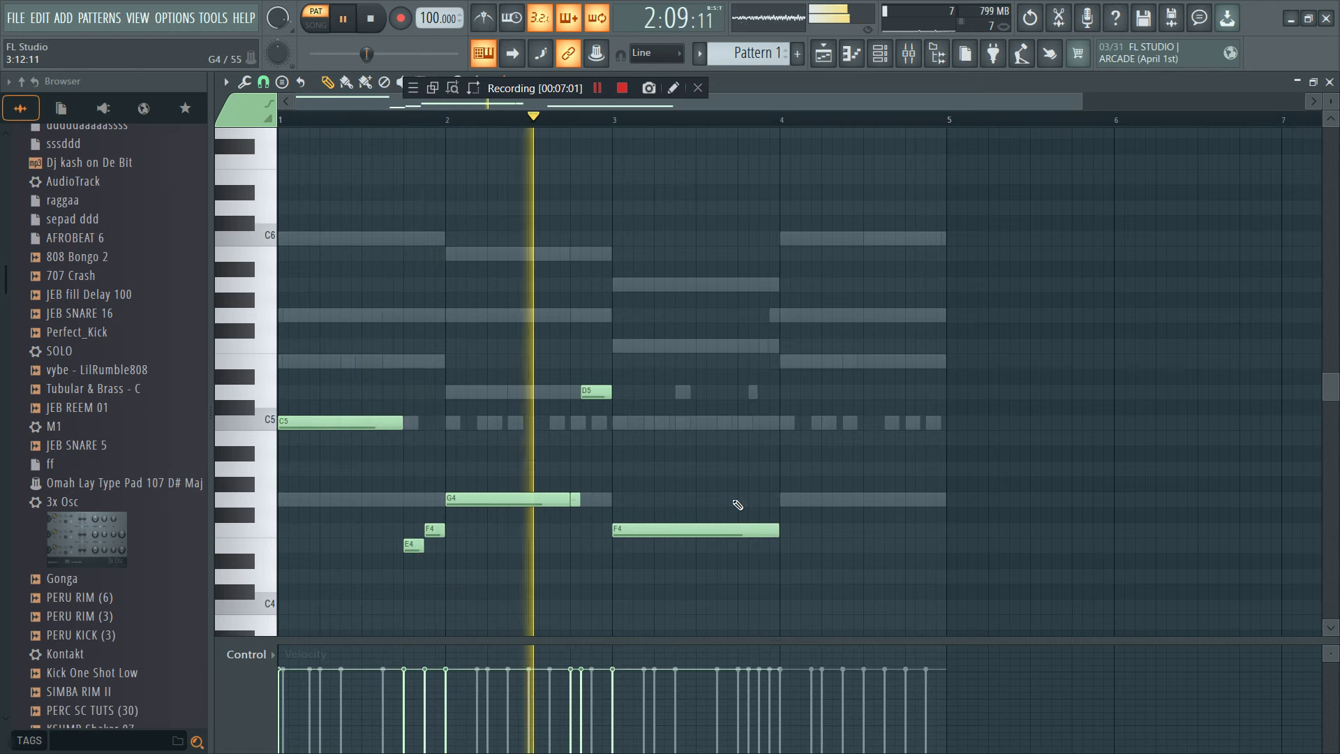
# - Replace the D5 near the end of bar 2 with a short H4 on step 15
pyautogui.press('space')
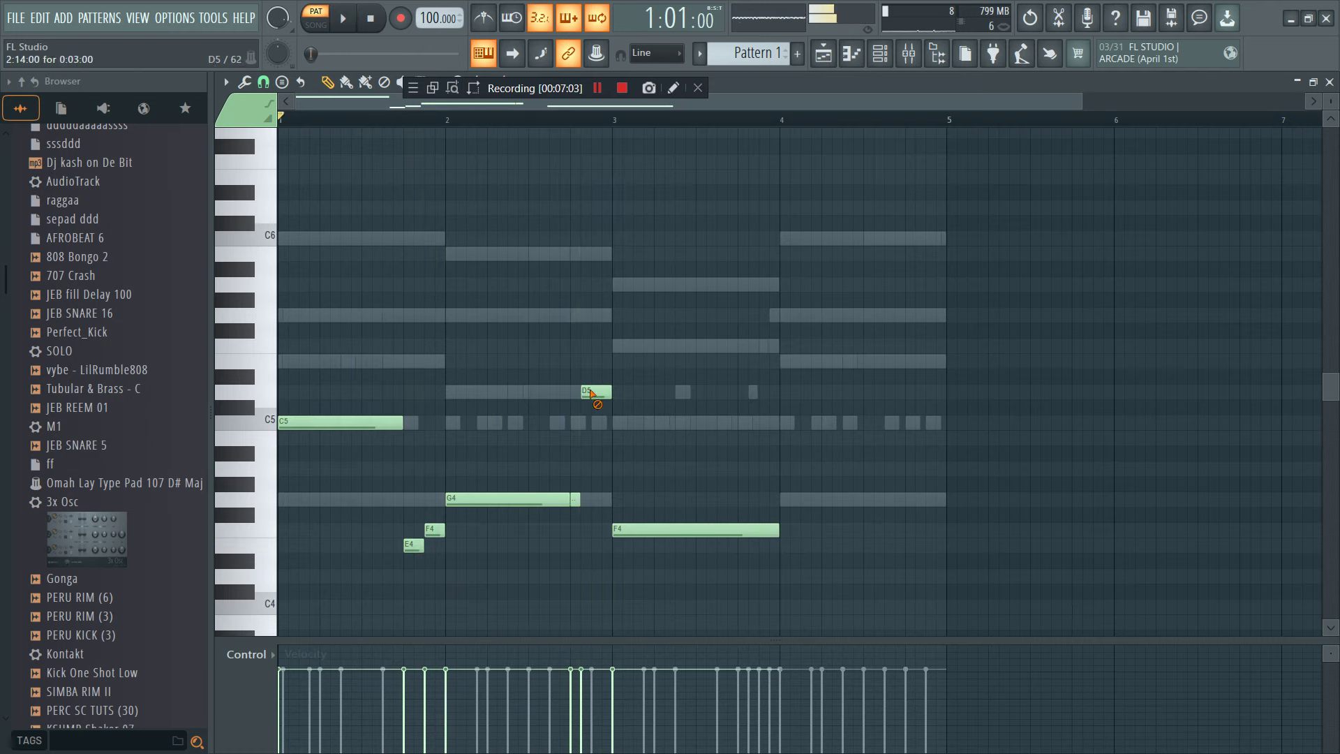
pyautogui.press('space')
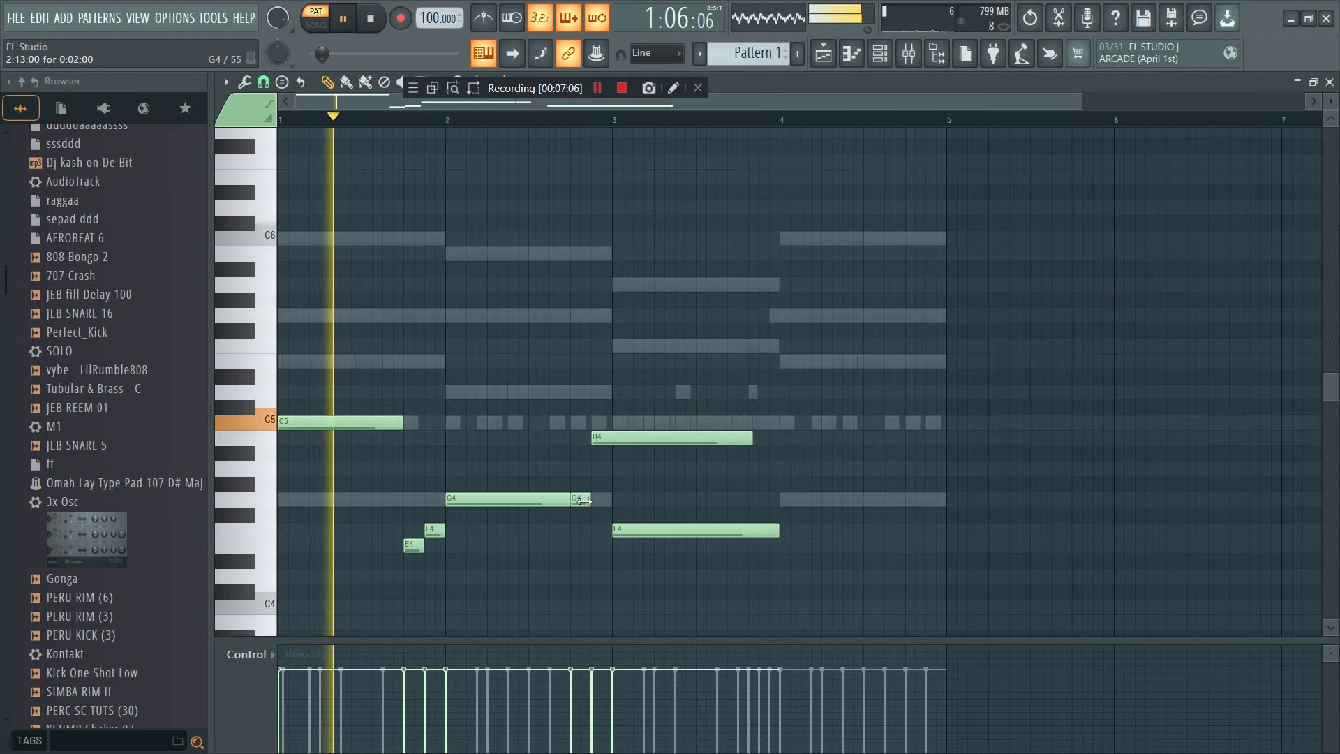
pyautogui.moveTo(750, 442); pyautogui.dragTo(606, 438)
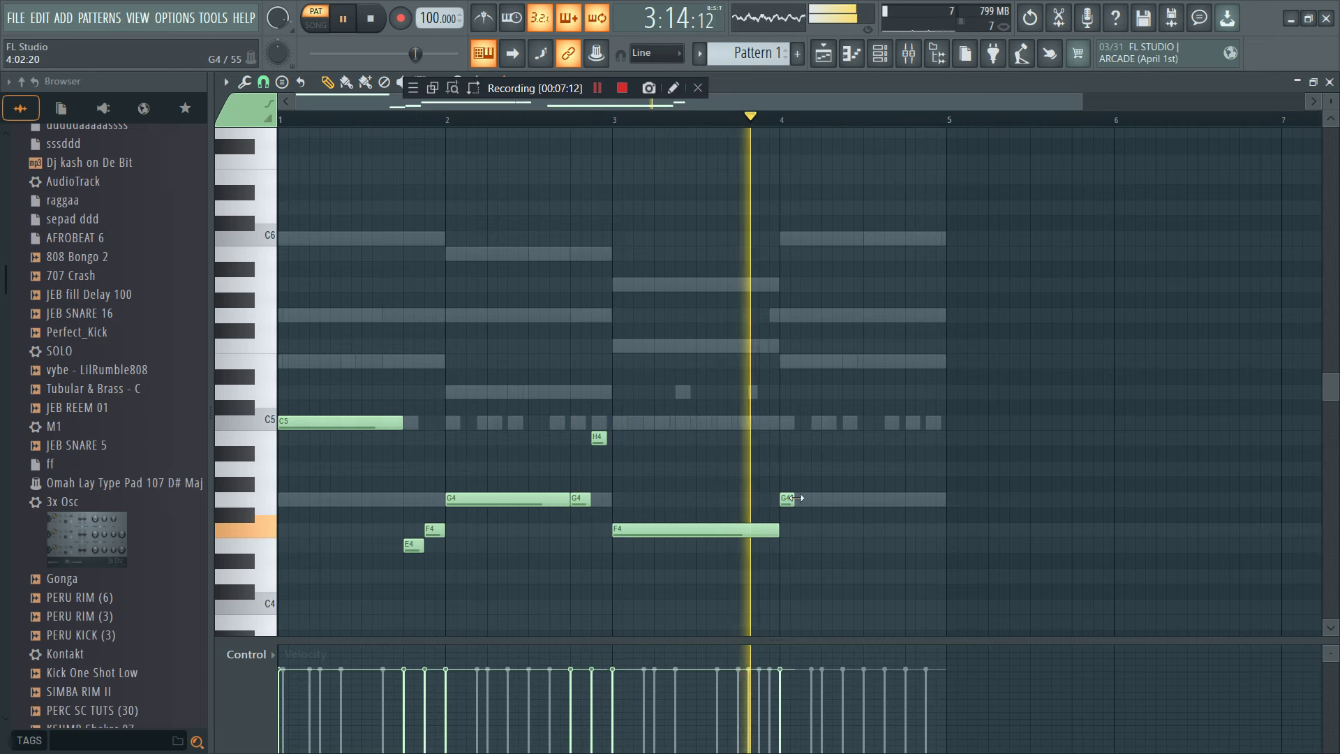
# - Place a C4 bass note at the start of bar 4, lasting about 15 and a half steps
pyautogui.click(783, 497)
pyautogui.press('space')
pyautogui.moveTo(863, 513); pyautogui.dragTo(865, 612)
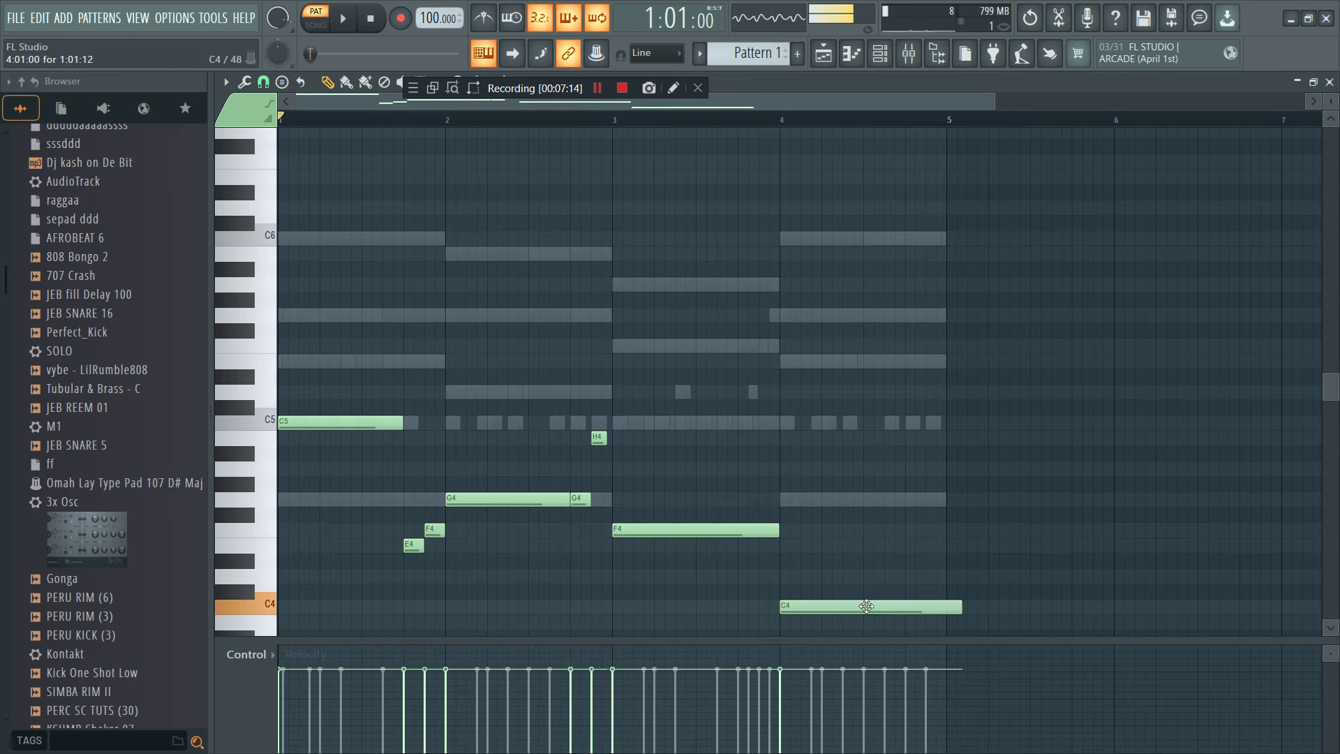
pyautogui.press('space')
pyautogui.moveTo(961, 607); pyautogui.dragTo(939, 612)
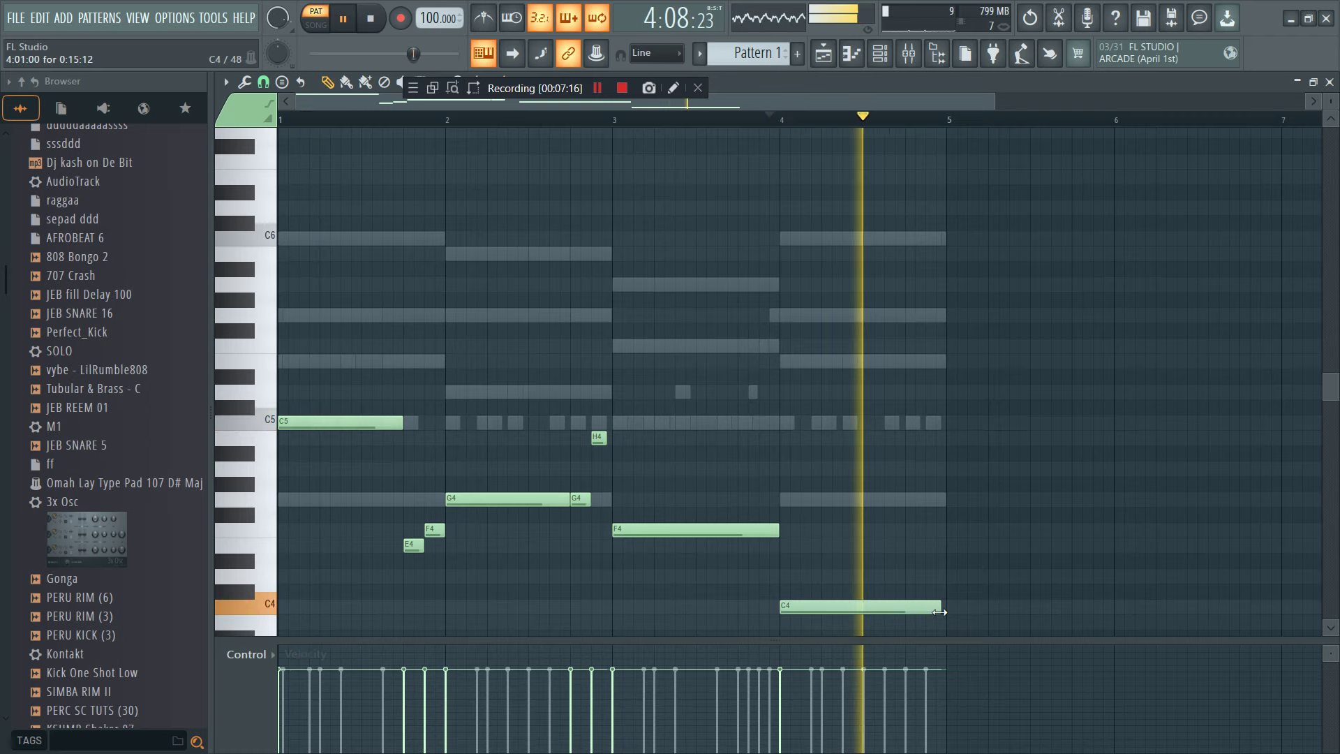
# - Add a short C5 note on step 13 of bar 4 and shorten the C4 so it ends just before it
pyautogui.press('space')
pyautogui.click(900, 494)
pyautogui.moveTo(900, 494); pyautogui.dragTo(901, 415)
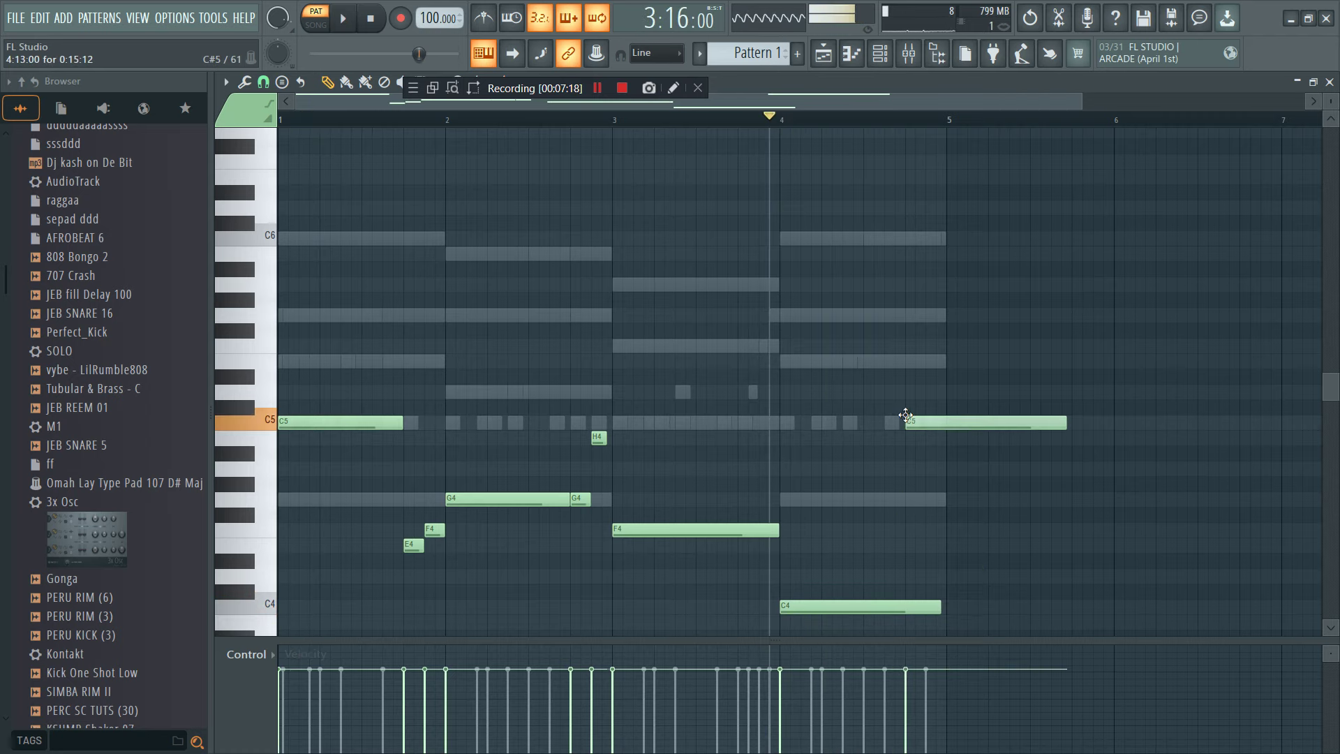
pyautogui.press('space')
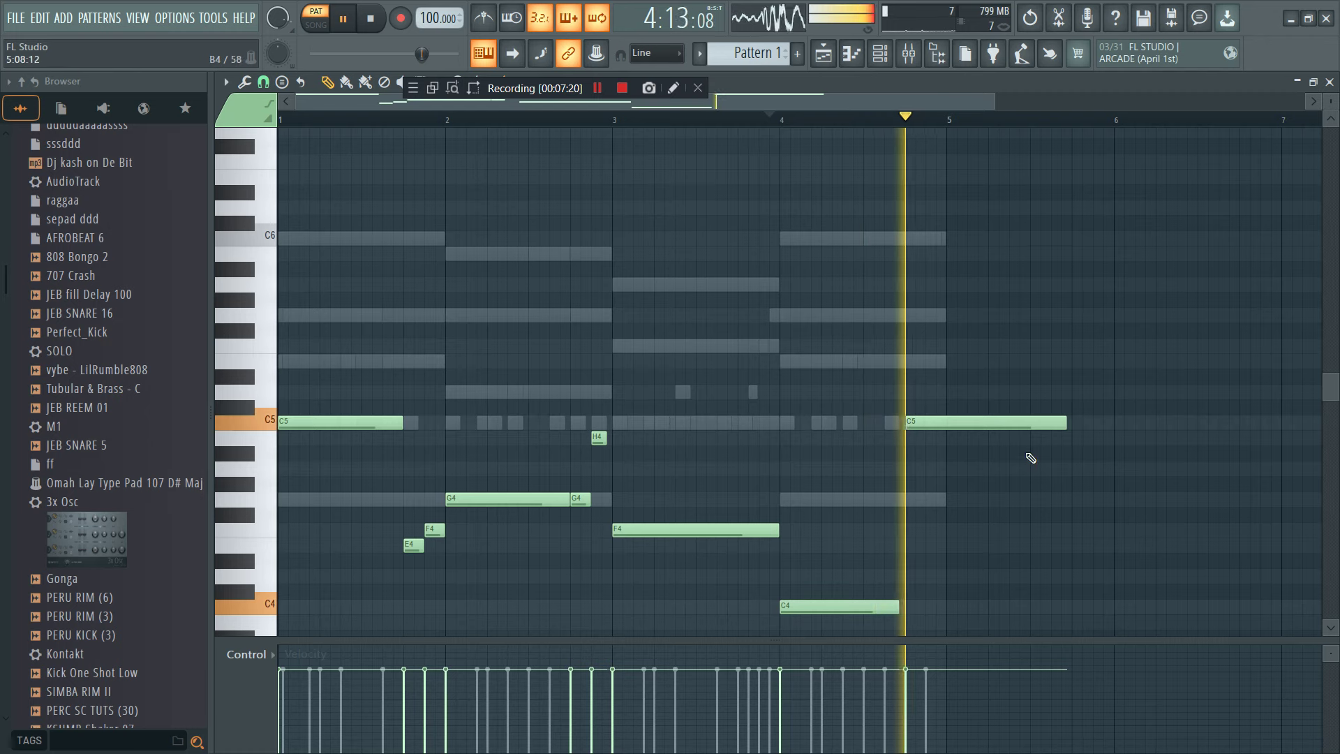
pyautogui.press('space')
pyautogui.press('space')
pyautogui.moveTo(1066, 423); pyautogui.dragTo(919, 445)
# - Add an H4 on step 14 of bar 4 and repeat the C5 and H4 pair on steps 15 and 16
pyautogui.press('space')
pyautogui.press('space')
pyautogui.moveTo(901, 383); pyautogui.dragTo(953, 432)
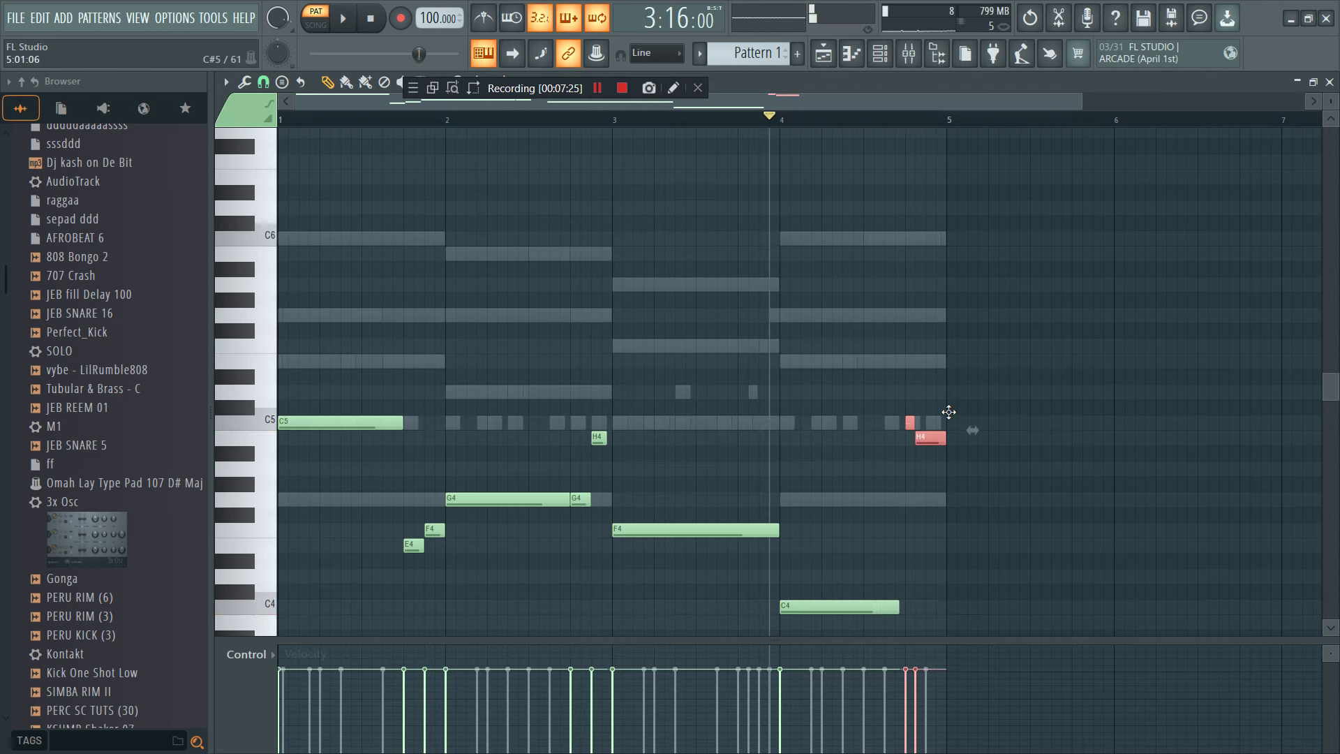
pyautogui.press('space')
pyautogui.hotkey('ctrl', 'z')
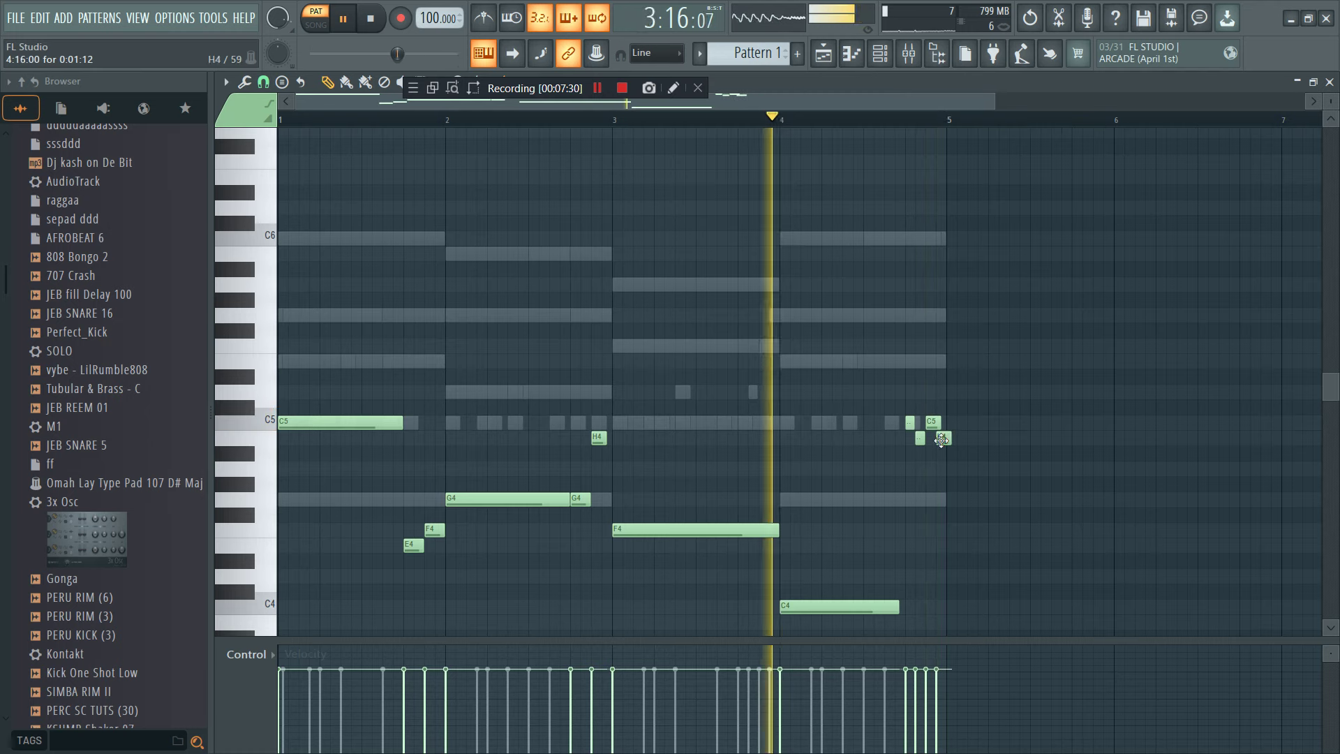
# - Undo the lengthening of the last bass note in bar 4 and move the H4 on step 16 up to D5
pyautogui.hotkey('ctrl', 'z')
pyautogui.hotkey('ctrl', 'z')
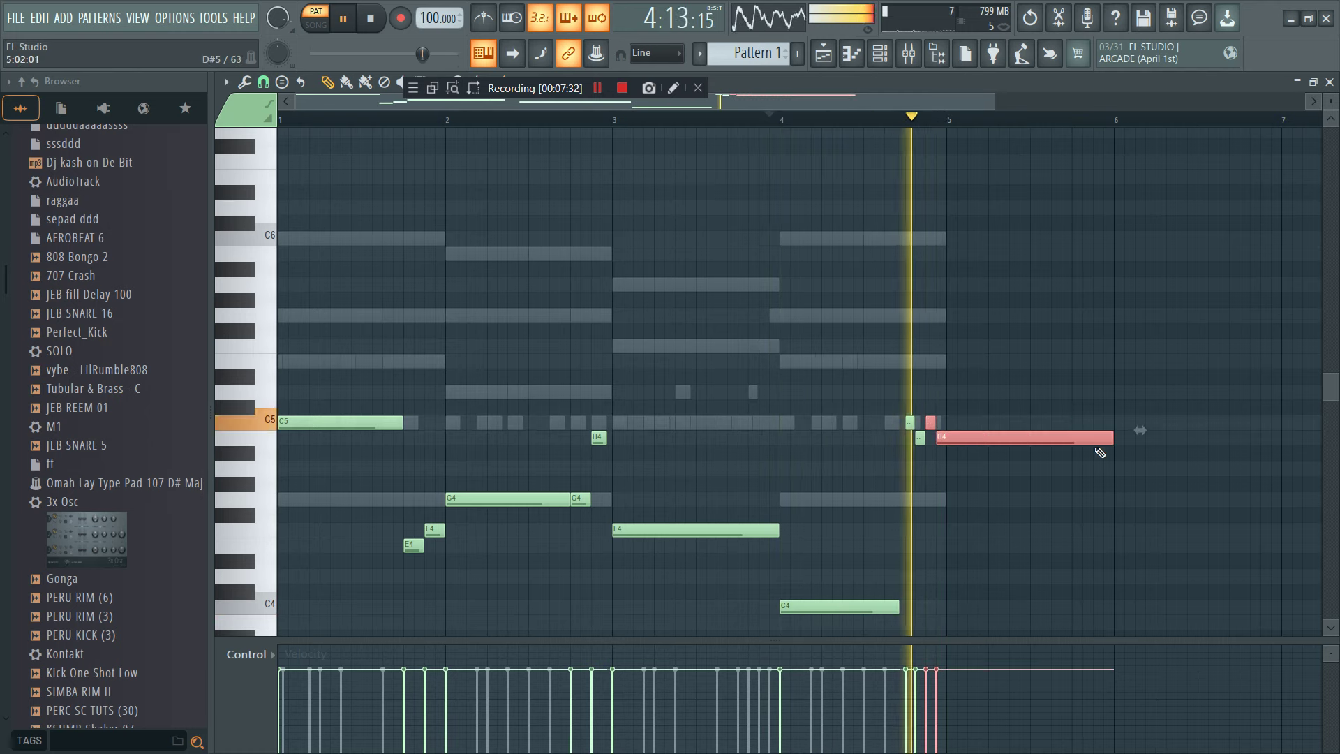
pyautogui.press('space')
pyautogui.press('space')
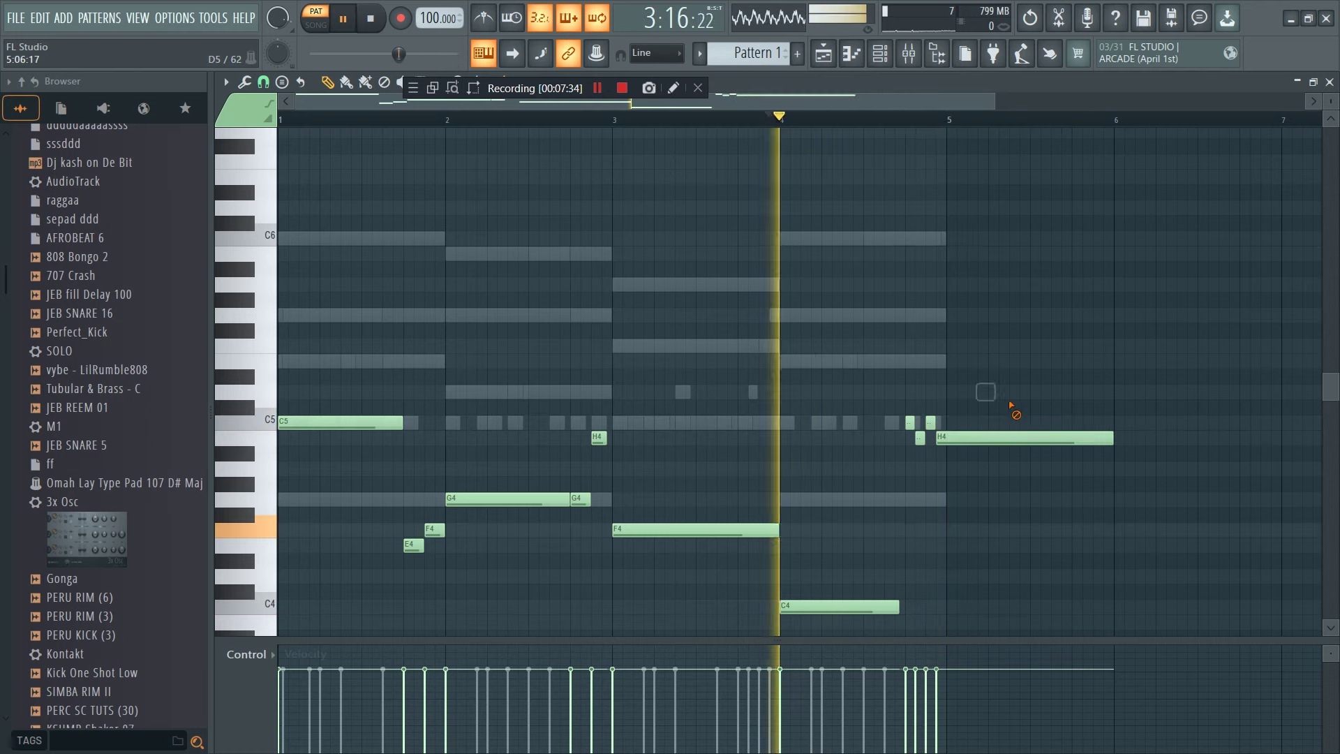
pyautogui.hotkey('ctrl', 'z')
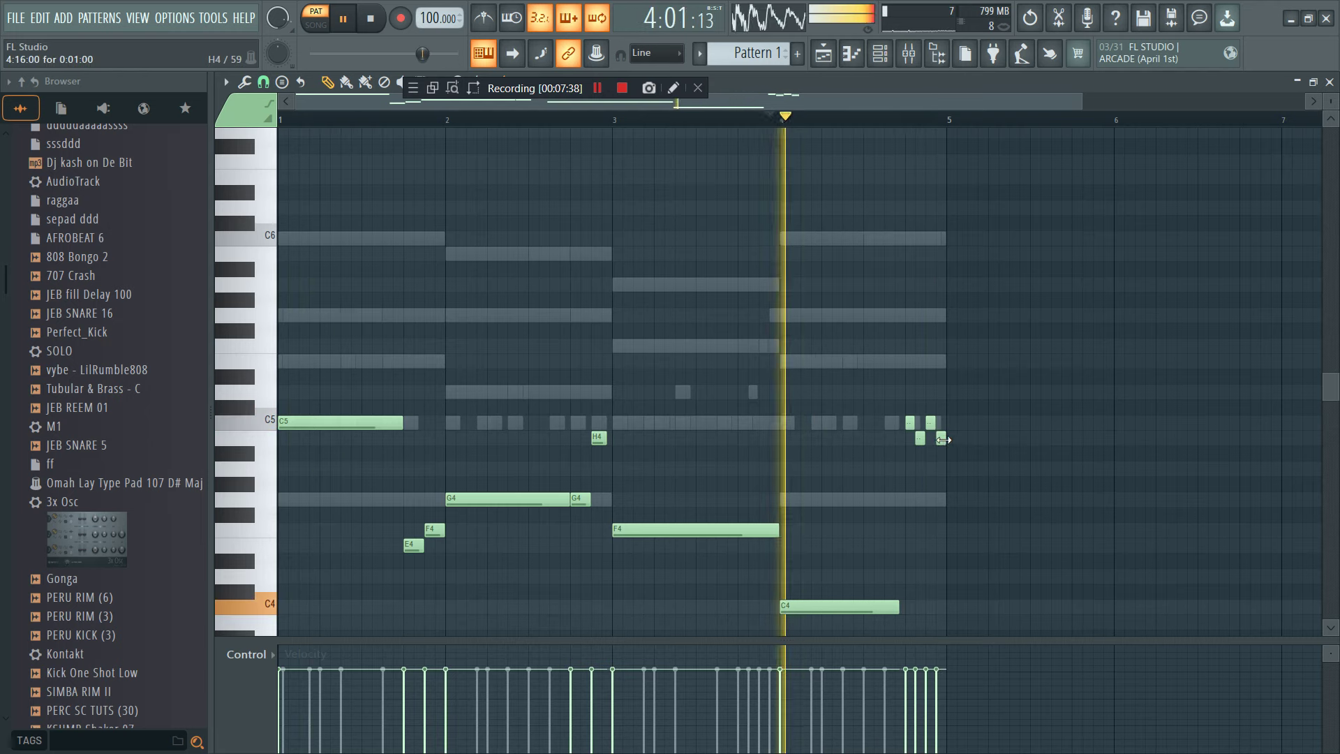
pyautogui.moveTo(941, 437)
pyautogui.mouseDown()
pyautogui.moveTo(940, 363)
pyautogui.moveTo(940, 392)
pyautogui.mouseUp()
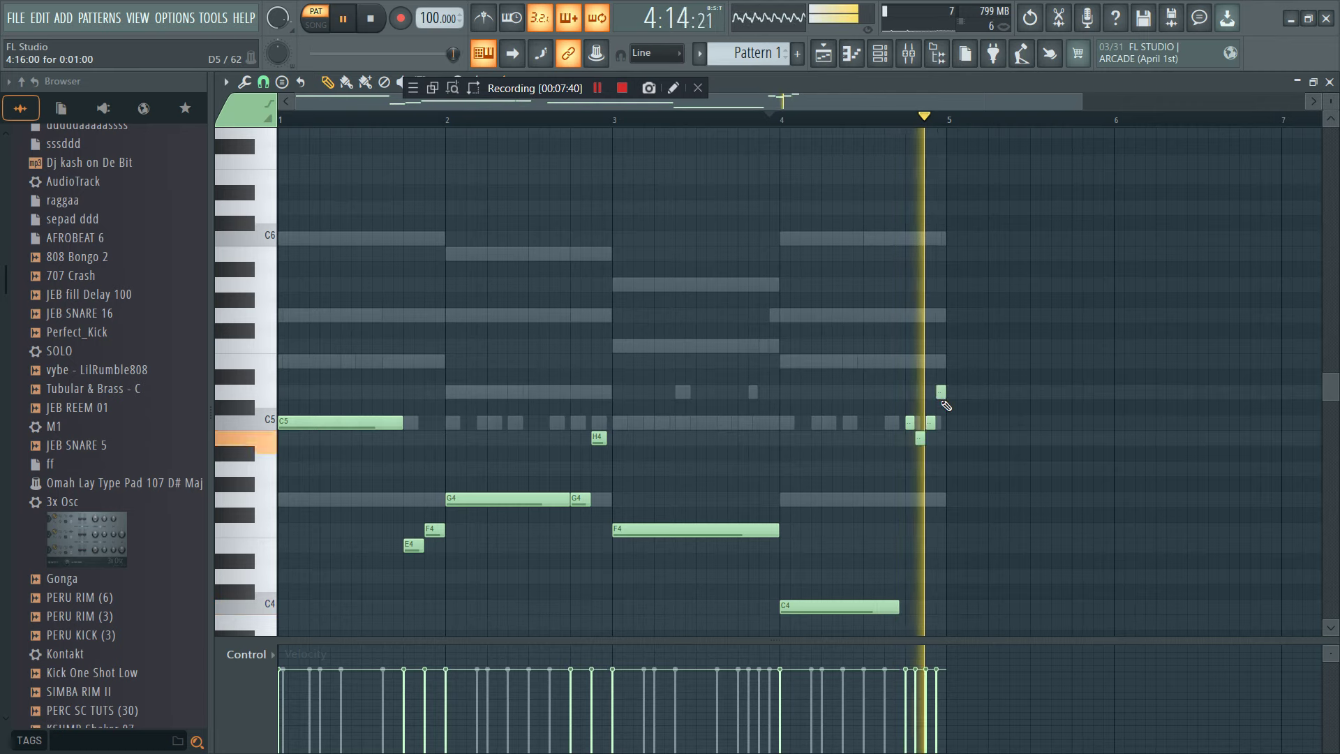
# - Lower the long bass note at the start of bar 1 to C4 and play the pattern back
pyautogui.press('space')
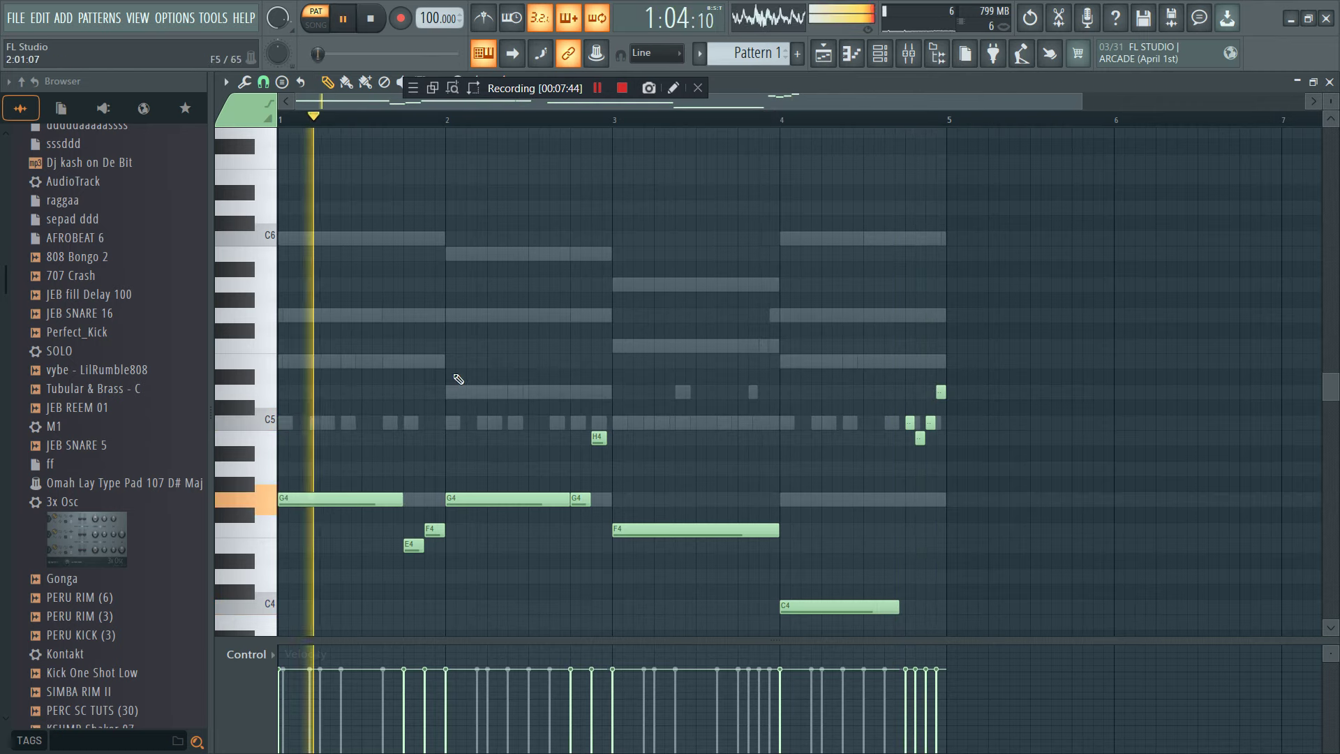
pyautogui.press('space')
pyautogui.moveTo(352, 499); pyautogui.dragTo(337, 578)
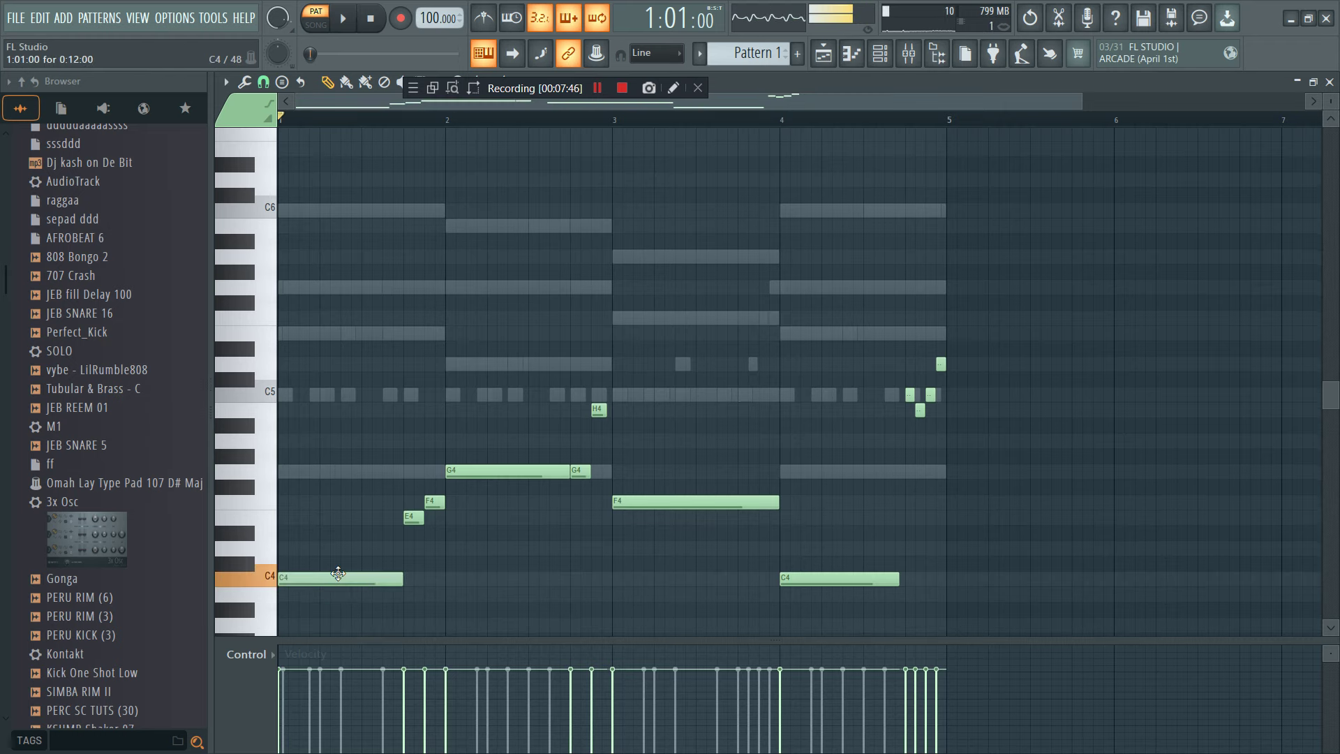
pyautogui.press('space')
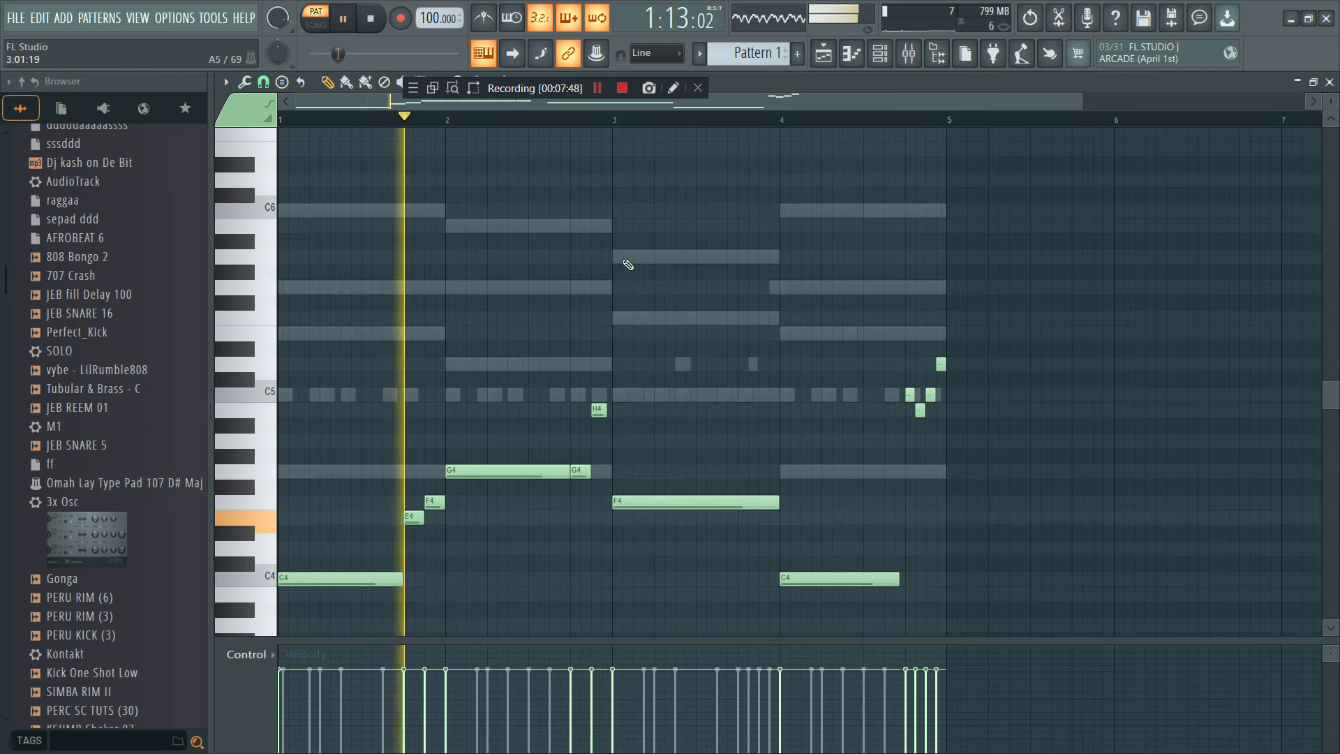
pyautogui.click(881, 54)
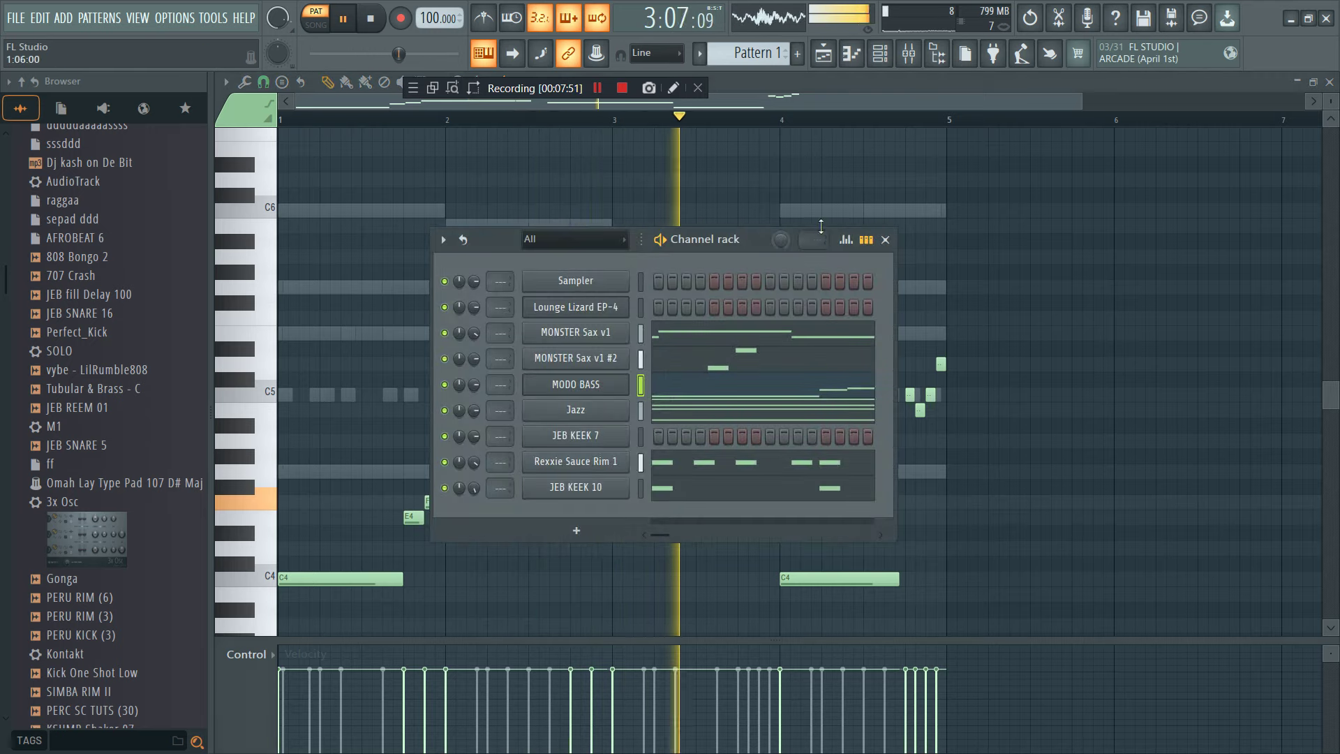
pyautogui.click(885, 240)
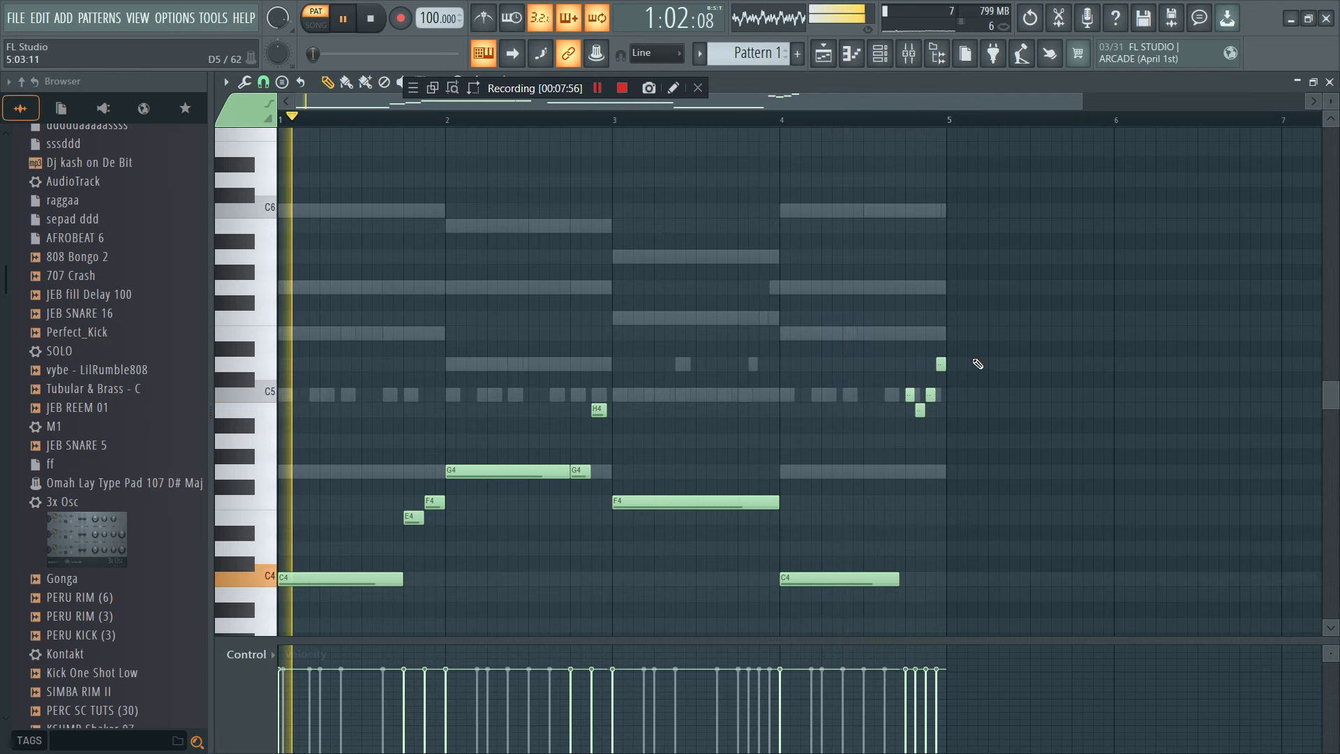
# - Replace the short bass notes at the end of bar 4 with a single G4 filling steps 13 to 16
pyautogui.press('space')
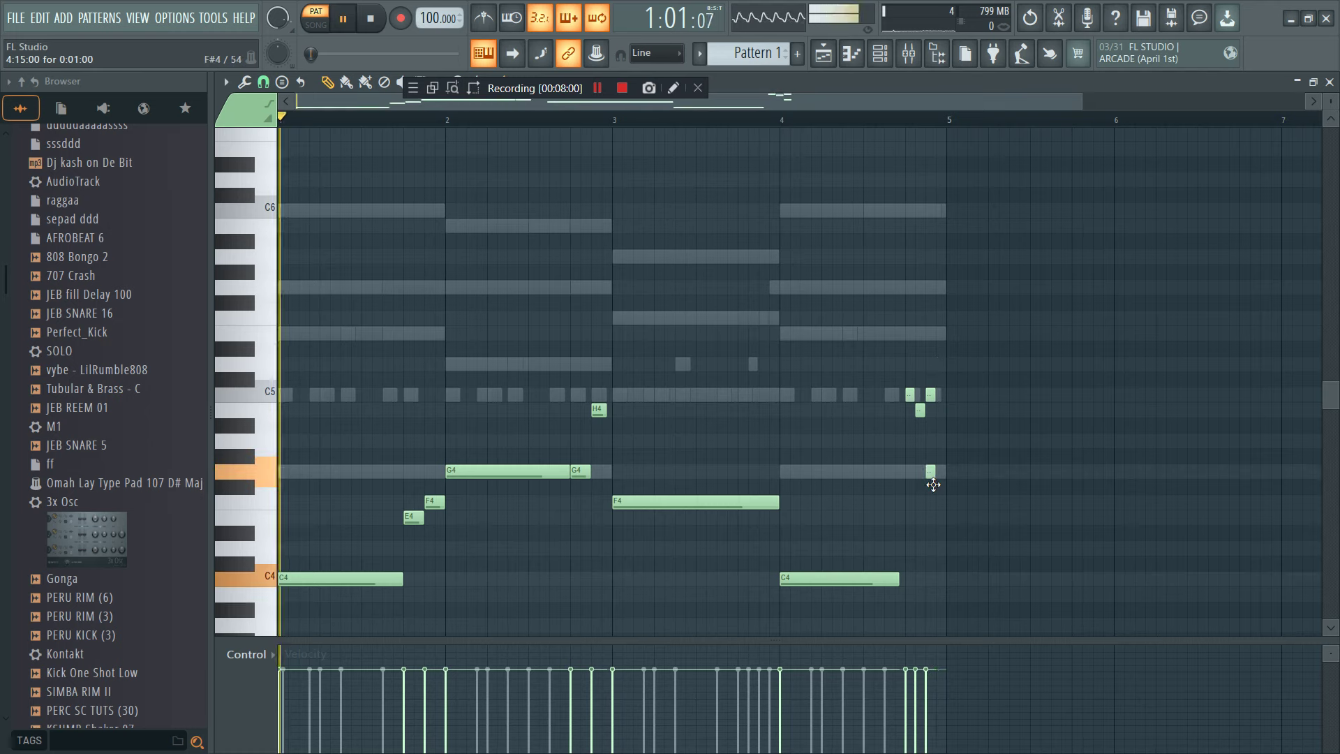
pyautogui.moveTo(933, 484); pyautogui.dragTo(944, 484)
pyautogui.click(907, 120)
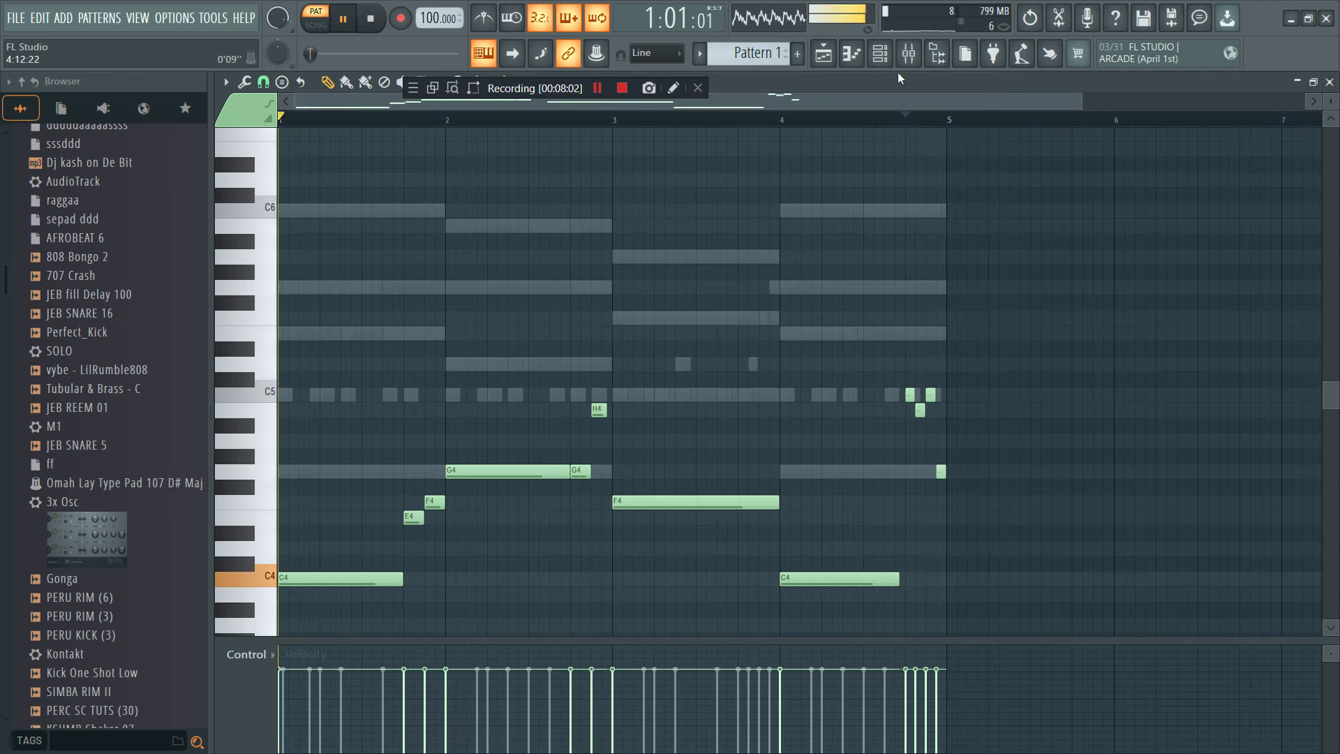
pyautogui.press('space')
pyautogui.rightClick(931, 395)
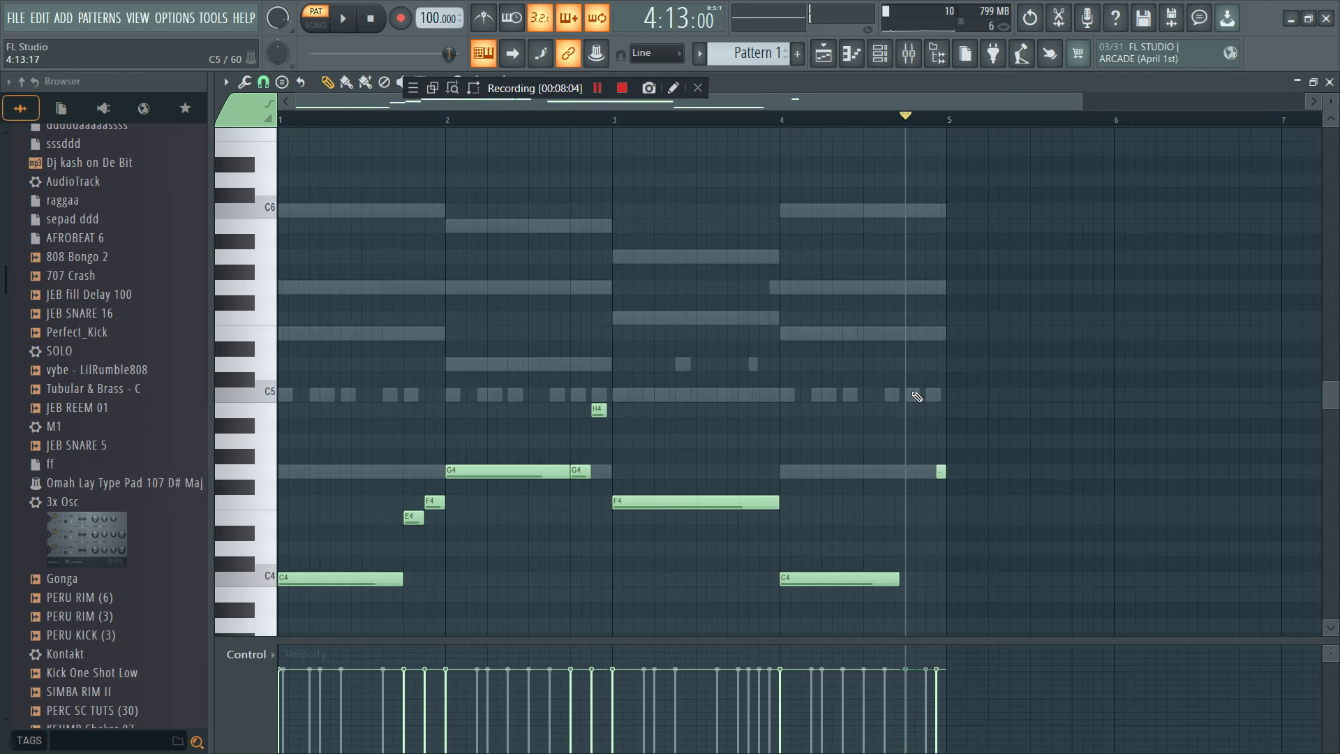
pyautogui.rightClick(940, 472)
pyautogui.moveTo(914, 472); pyautogui.dragTo(945, 472)
pyautogui.press('space')
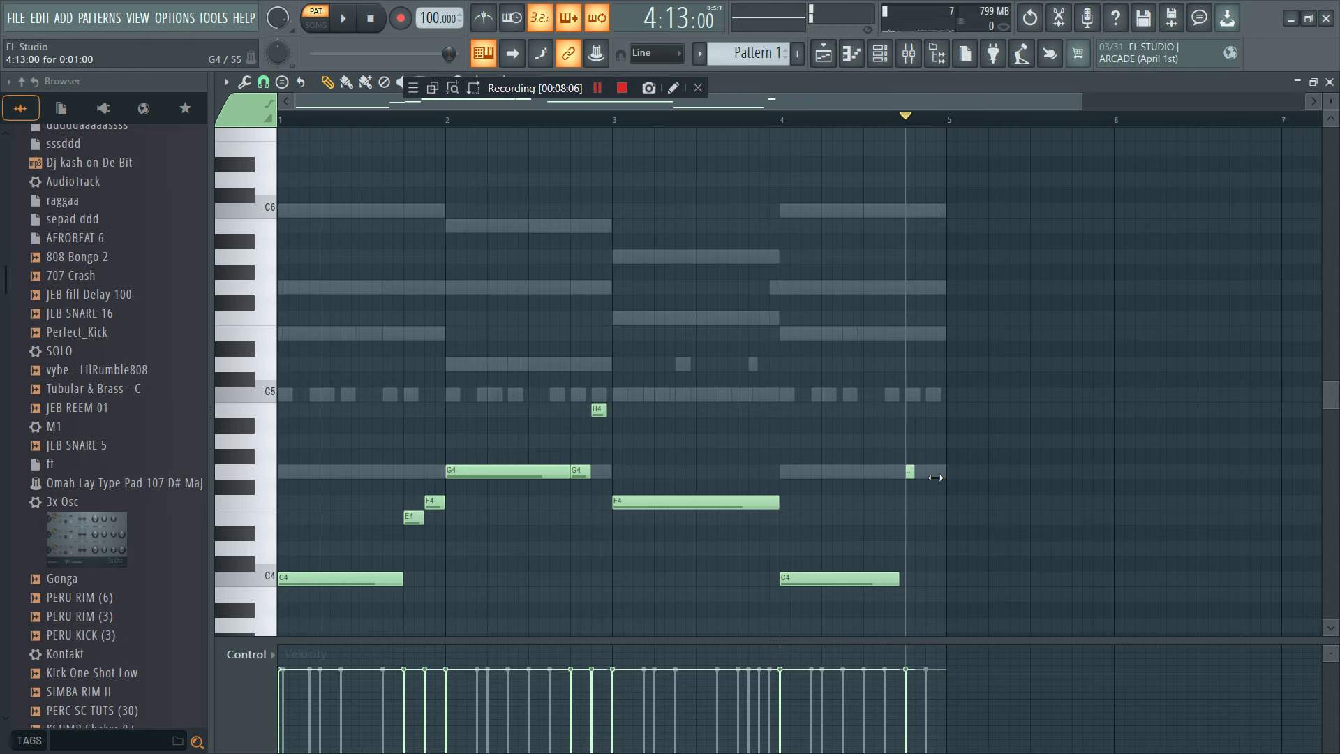
pyautogui.press('space')
# - Shorten bar 3's F4 to 12 steps and fill the gap with two-step E4 and D4 notes on steps 13 and 15
pyautogui.moveTo(773, 501); pyautogui.dragTo(731, 500)
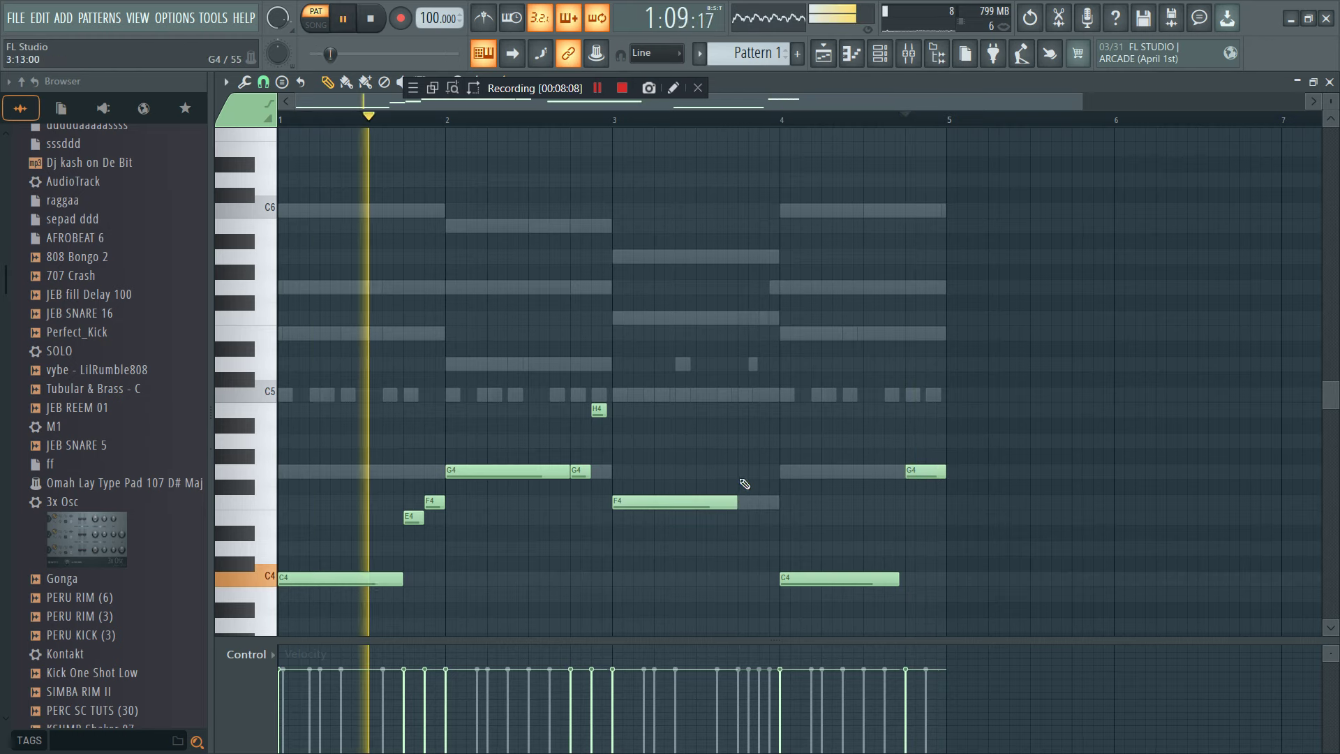
pyautogui.click(748, 517)
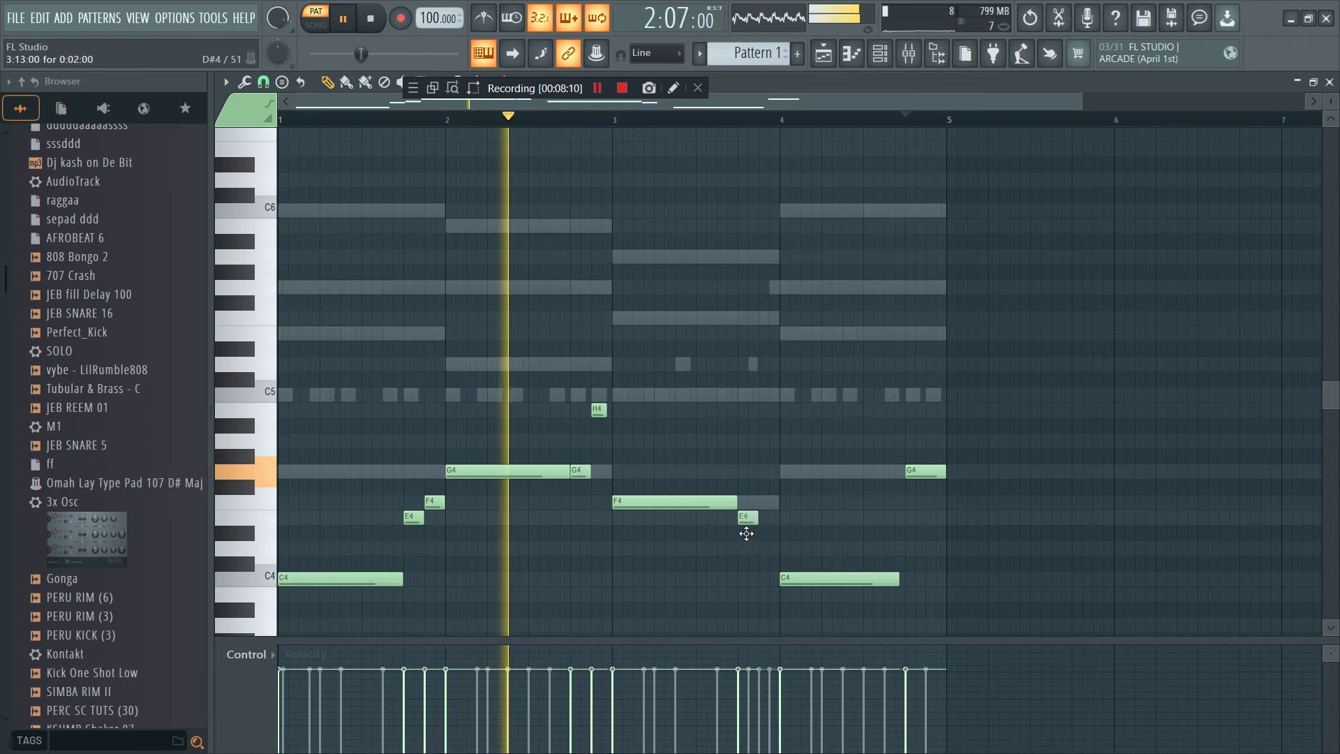
pyautogui.click(768, 532)
pyautogui.moveTo(769, 552); pyautogui.dragTo(769, 549)
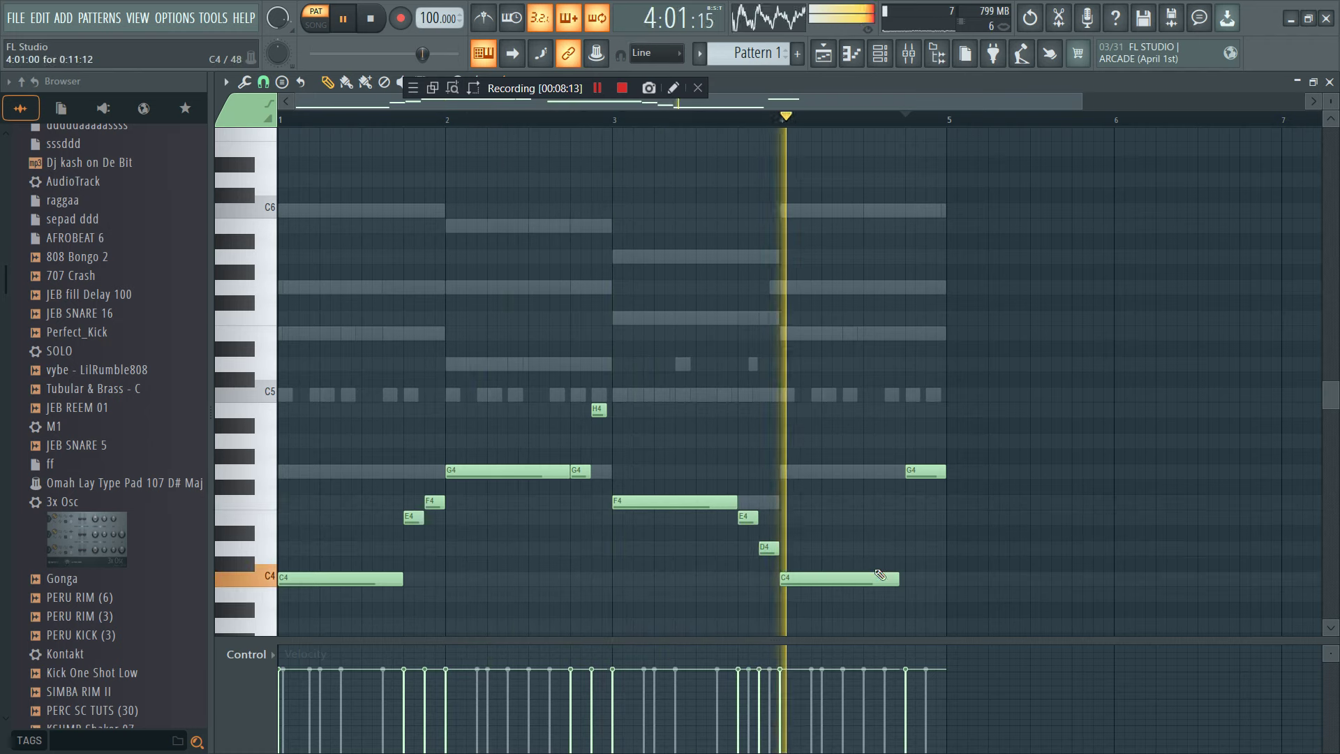
pyautogui.hotkey('ctrl', 'space')
# - Open the MONSTER Sax v1 instrument from the channel rack and audition its sound
pyautogui.click(878, 56)
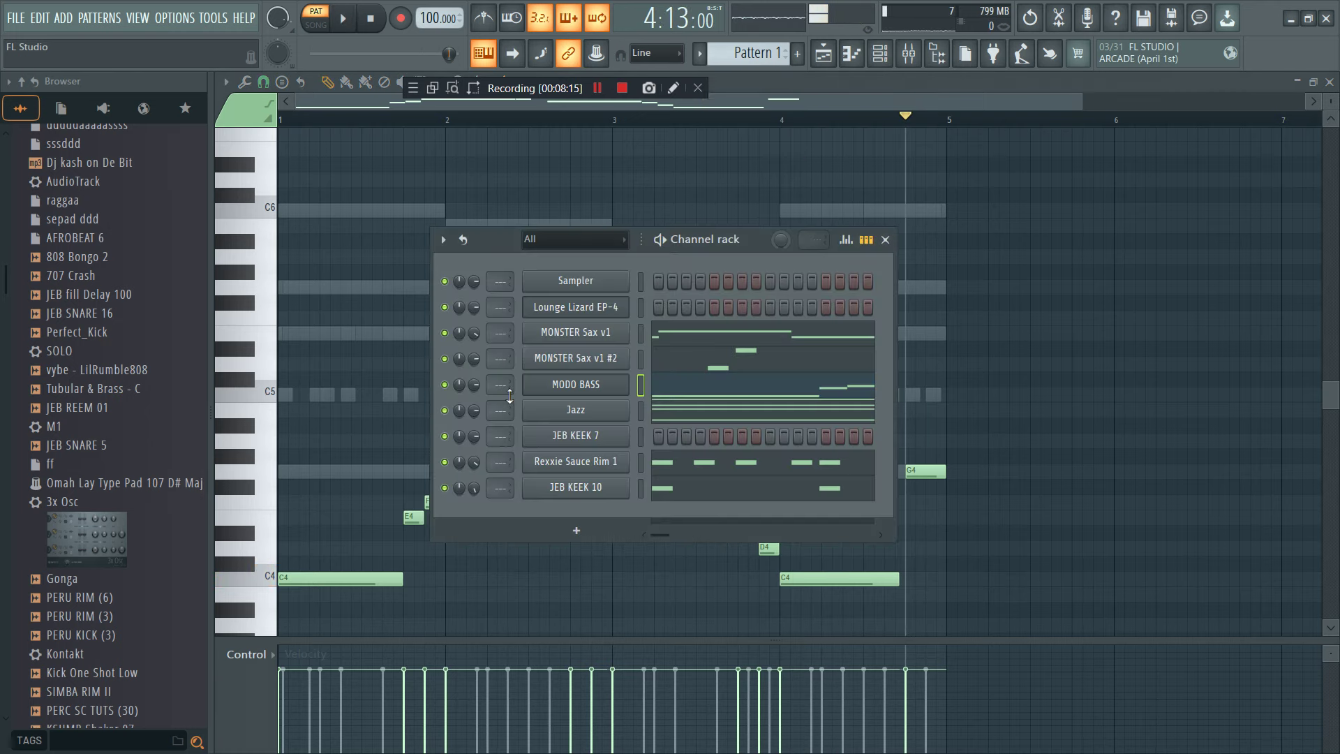
pyautogui.click(576, 332)
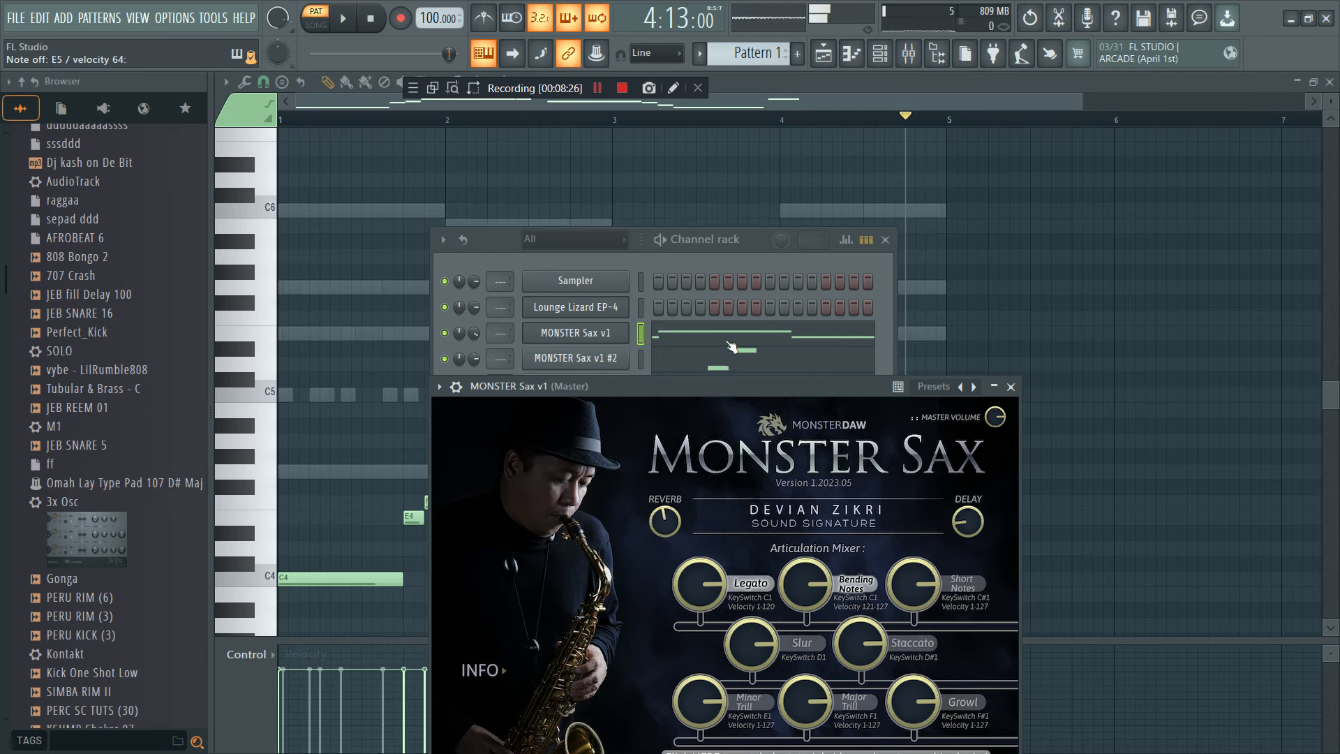
pyautogui.click(732, 264)
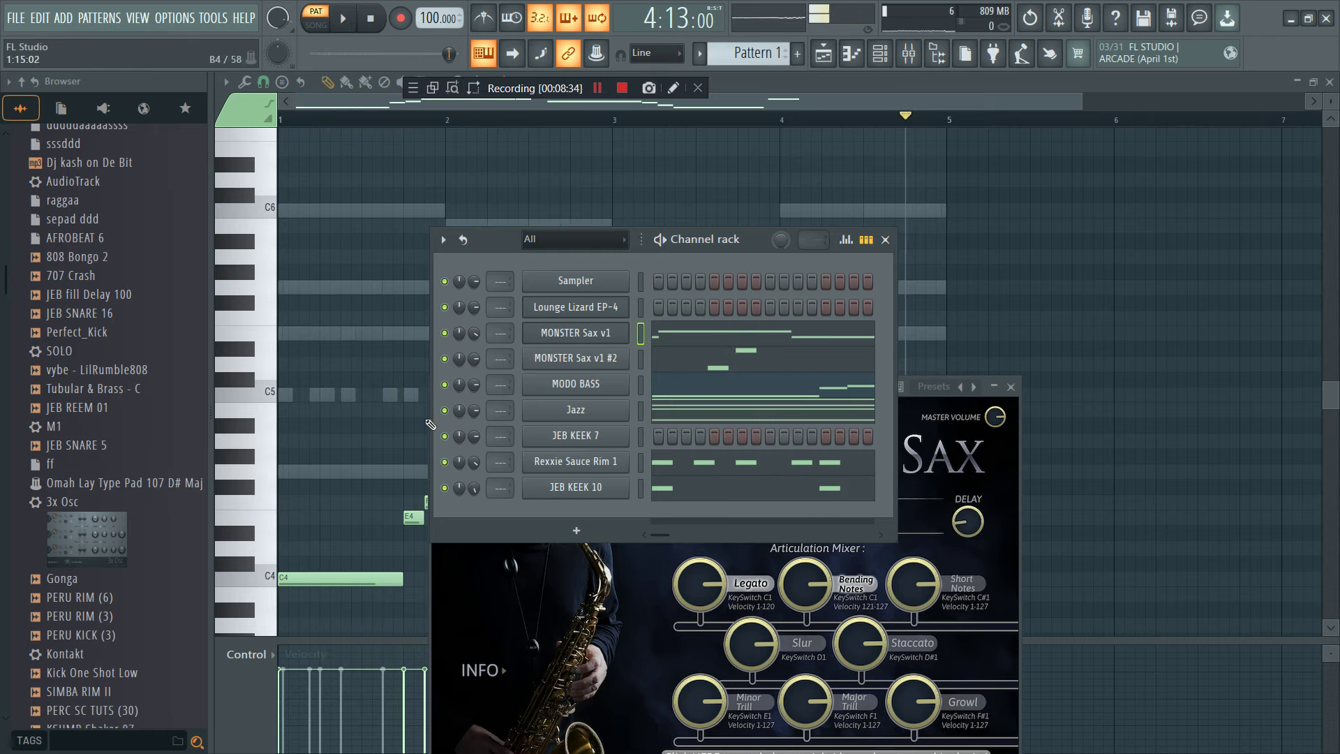
# - In the Jazz chords, delay bar 1's E5 and bar 2's D5 to step 4 and the G5 in both bars to step 7
pyautogui.click(742, 419)
pyautogui.press('space')
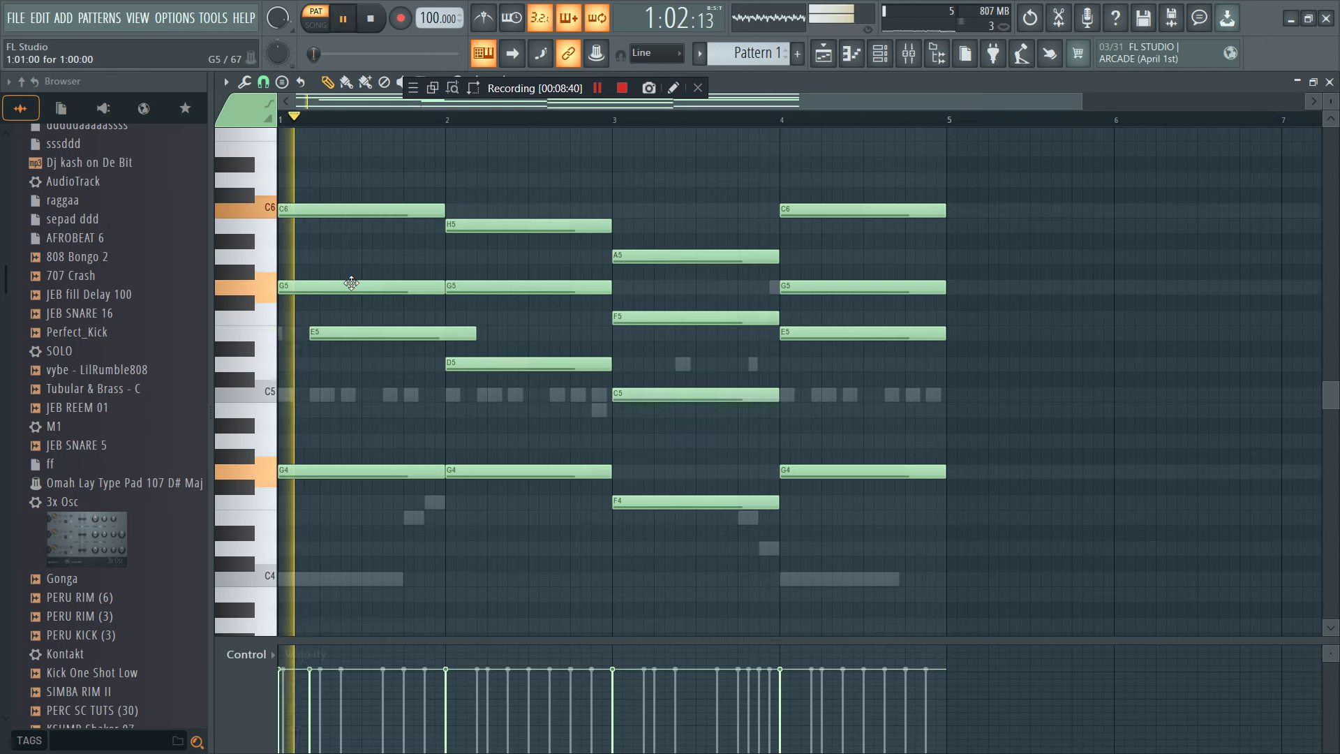
pyautogui.press('space')
pyautogui.moveTo(344, 253); pyautogui.dragTo(338, 292)
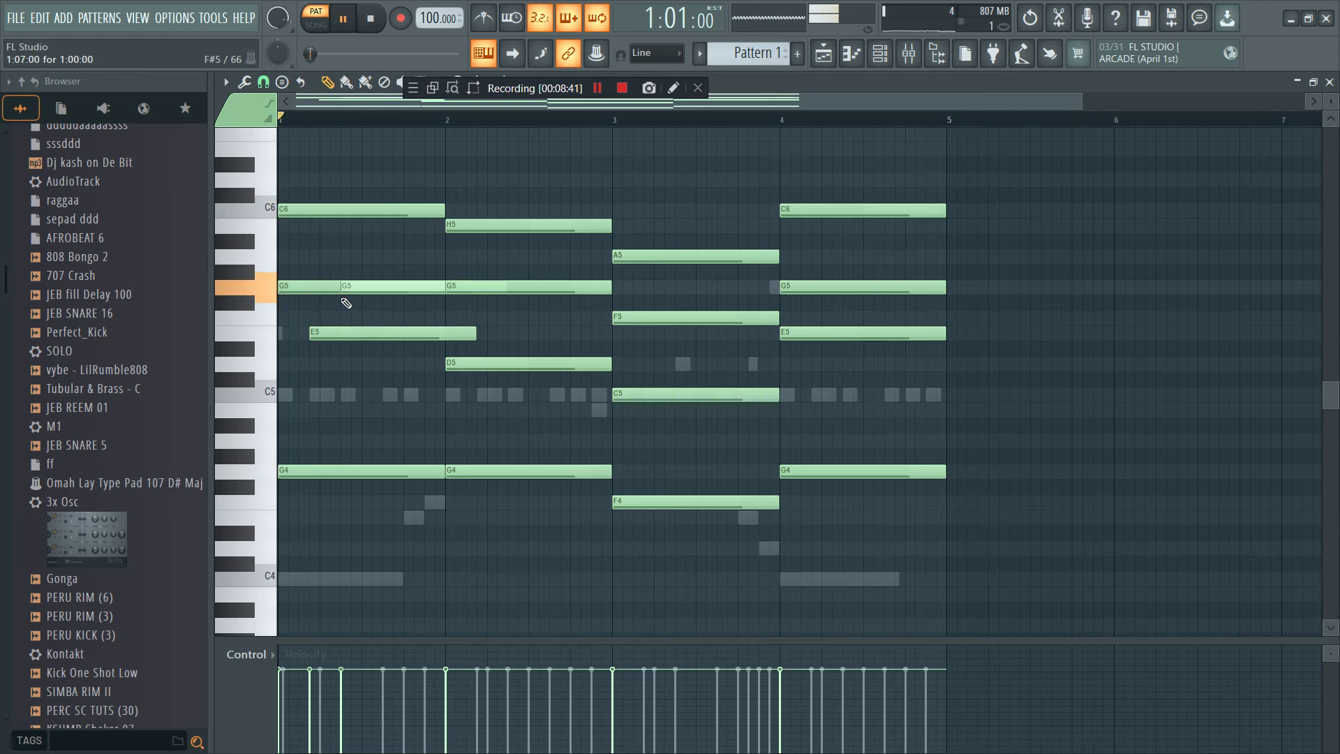
pyautogui.moveTo(502, 364); pyautogui.dragTo(534, 366)
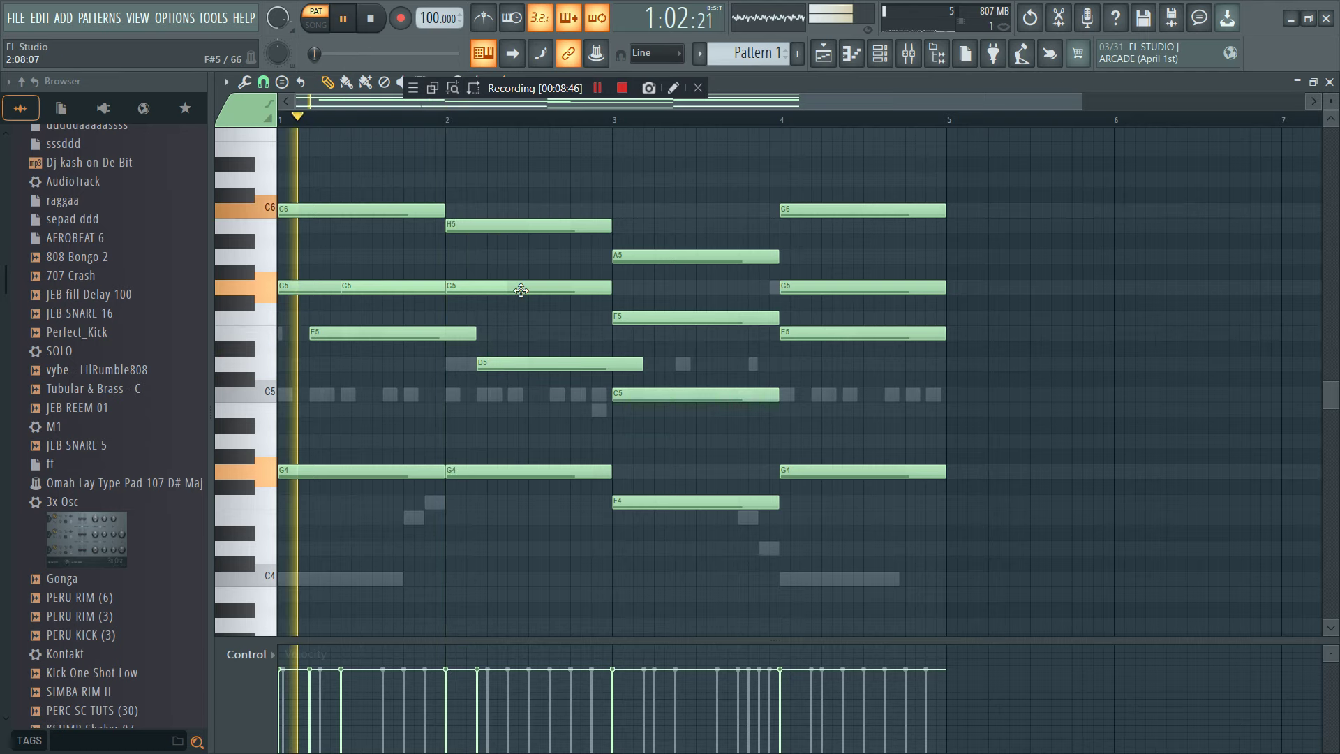
pyautogui.moveTo(521, 291); pyautogui.dragTo(583, 290)
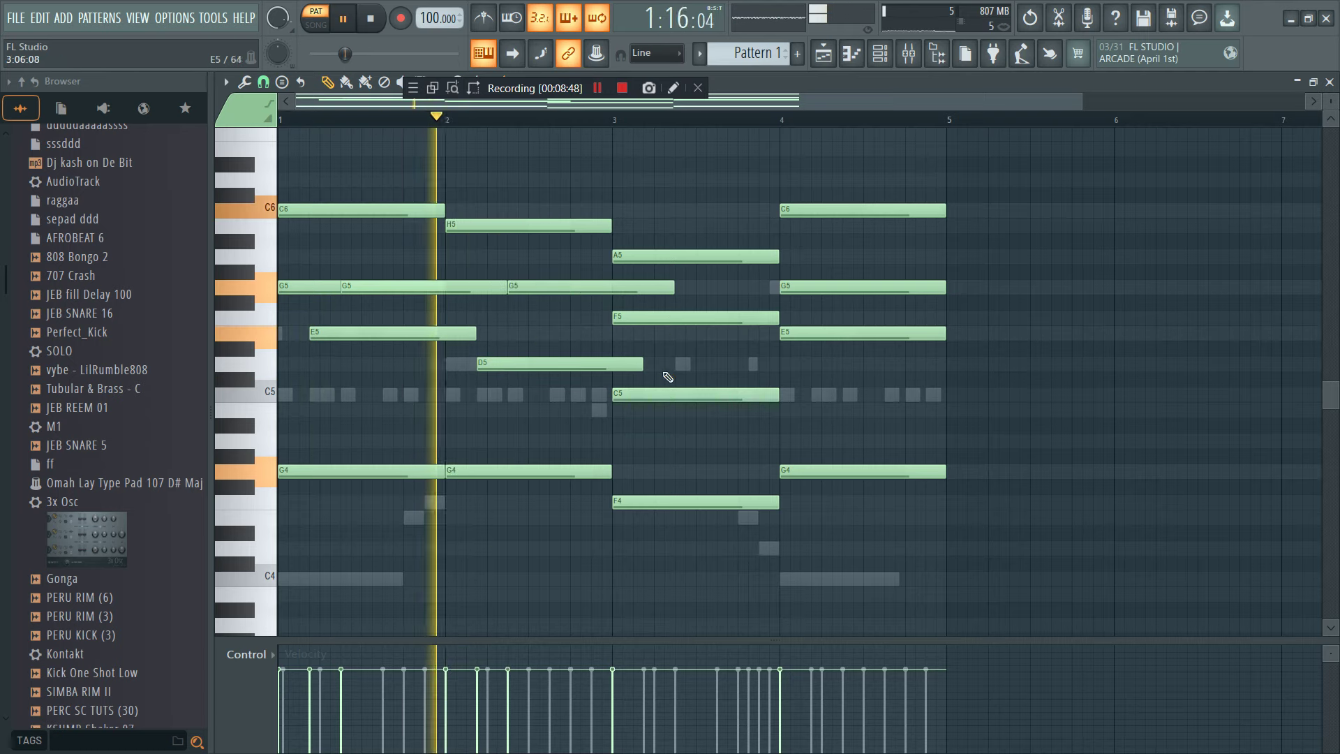
# - Delay bar 3's C5 and bar 4's E5 to step 4, and bar 3's F5 and bar 4's G5 to step 7
pyautogui.moveTo(653, 396)
pyautogui.mouseDown()
pyautogui.moveTo(695, 399)
pyautogui.moveTo(665, 392)
pyautogui.mouseUp()
pyautogui.moveTo(756, 318); pyautogui.dragTo(847, 337)
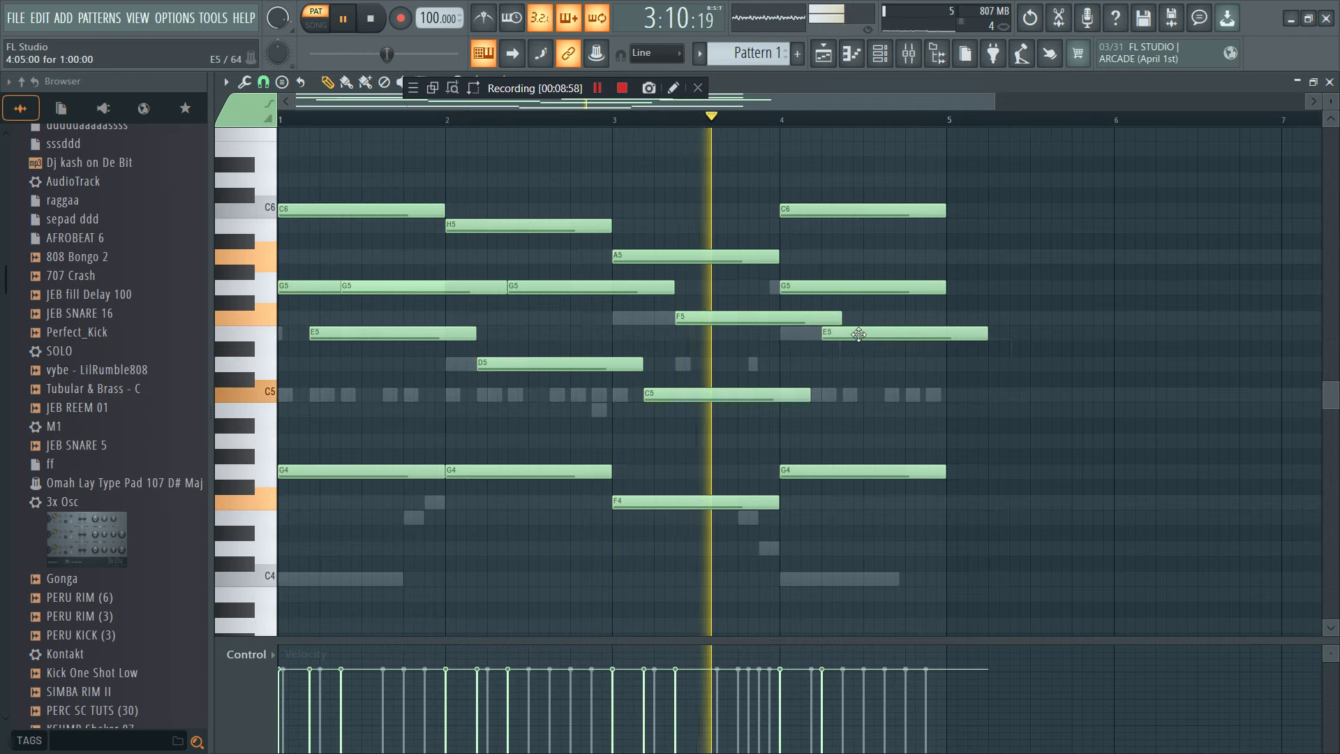
pyautogui.moveTo(858, 334); pyautogui.dragTo(848, 335)
pyautogui.moveTo(827, 287); pyautogui.dragTo(890, 293)
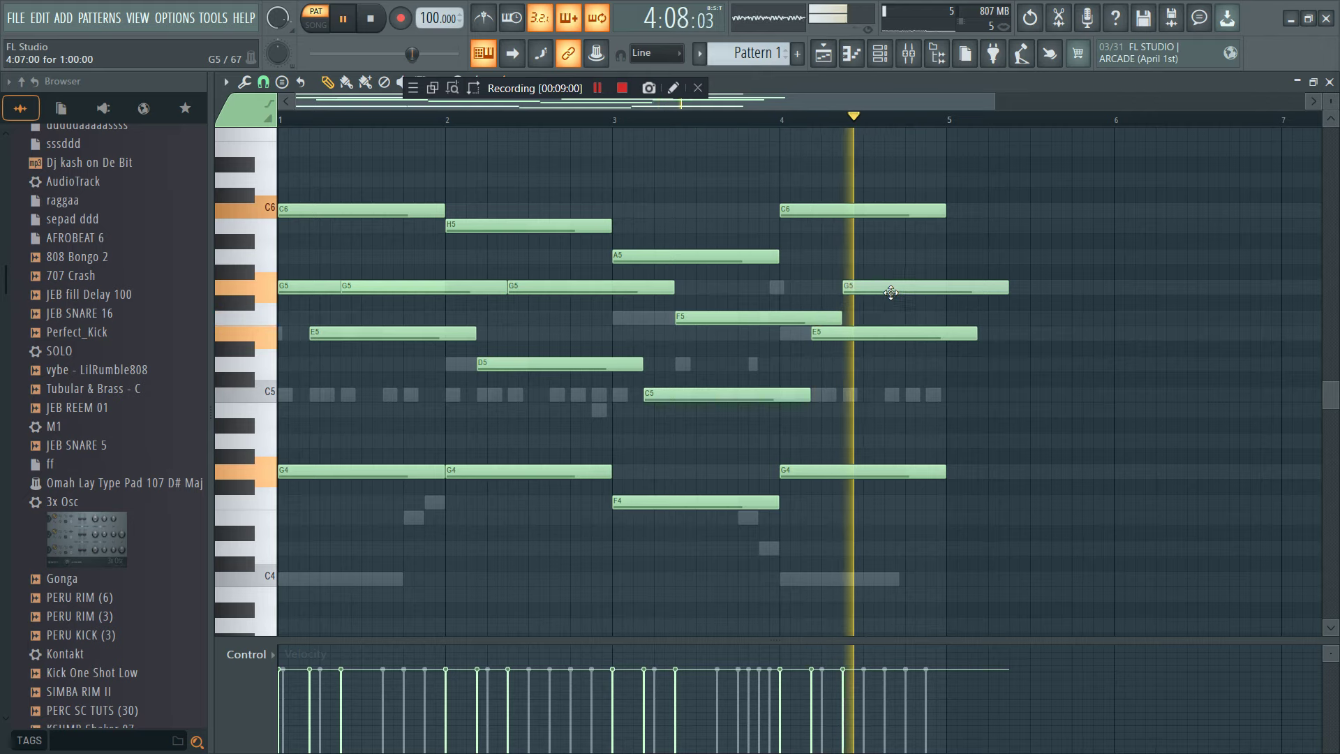
# - Shorten bar 4's delayed E5 and G5 together so the G5 stops at the end of the bar, and play the chords
pyautogui.moveTo(951, 346); pyautogui.dragTo(911, 286)
pyautogui.press('space')
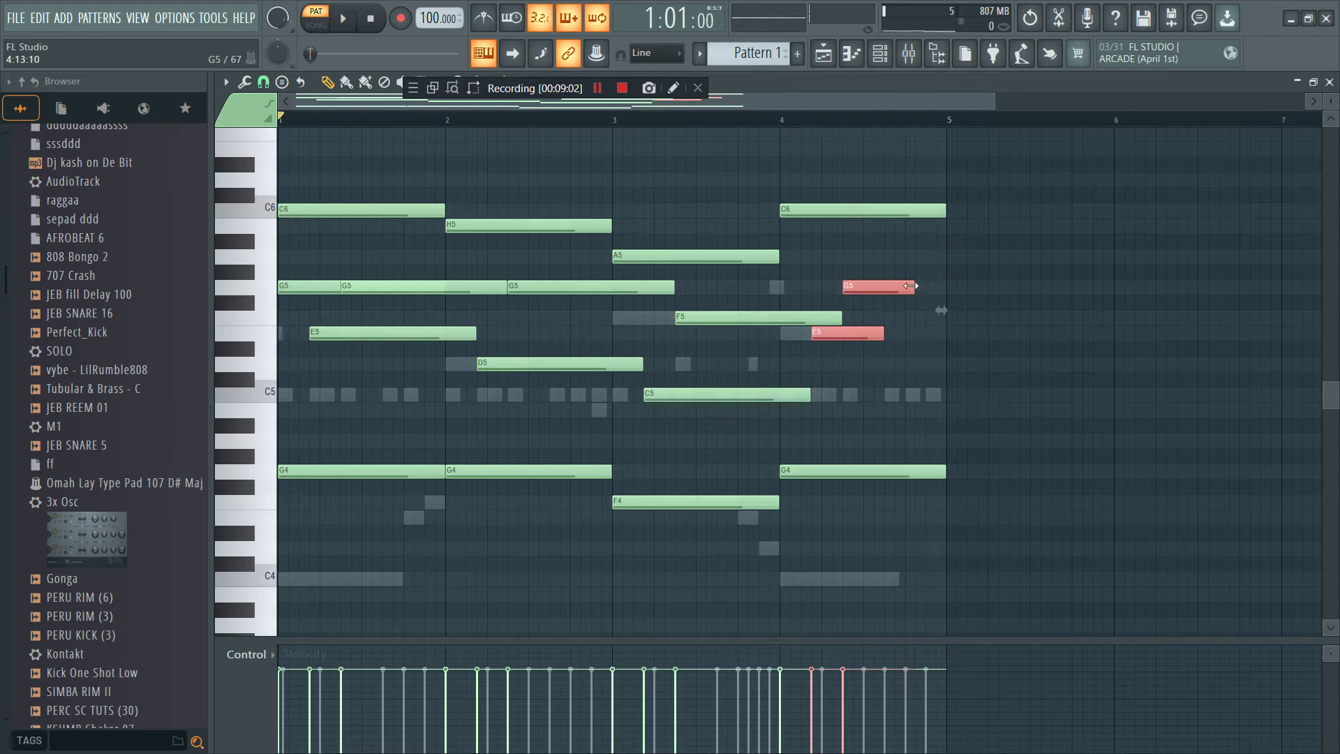
pyautogui.press('space')
# - Solo the Jazz channel and route it to mixer track 1
pyautogui.press('F6')
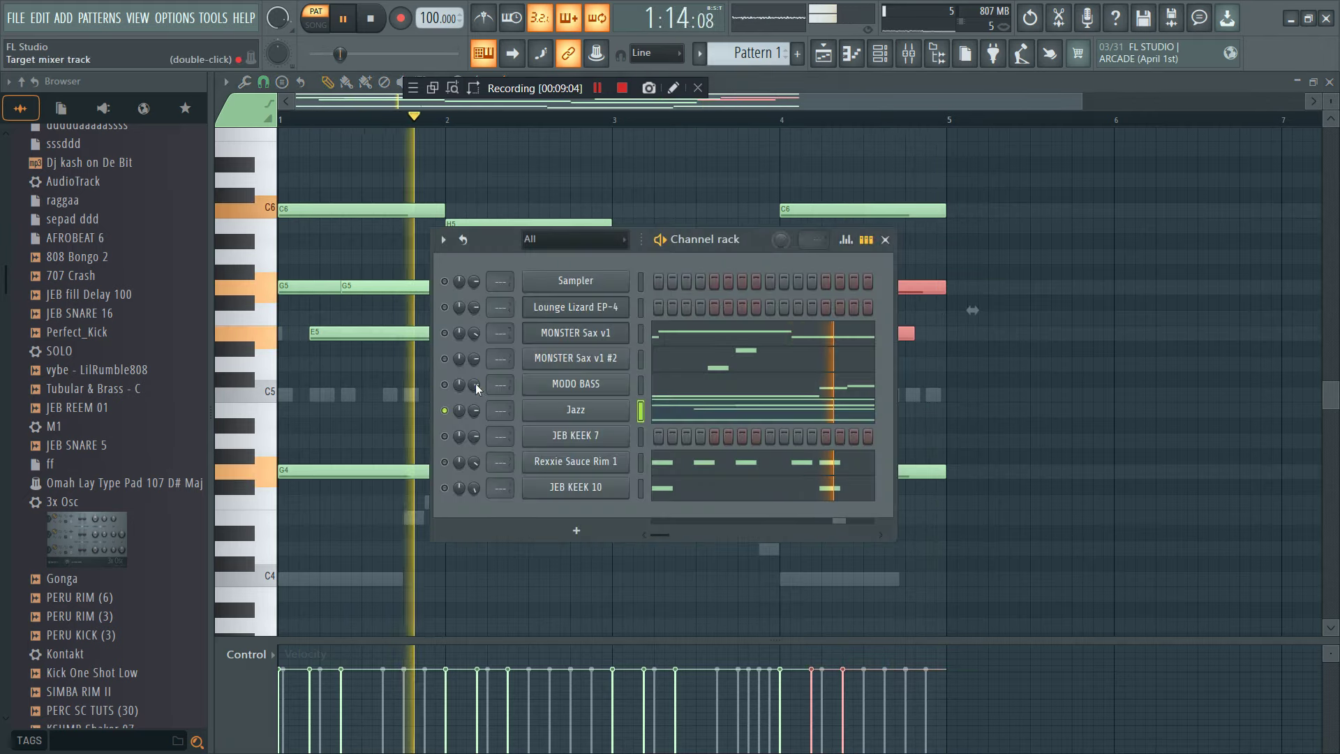
pyautogui.click(556, 411)
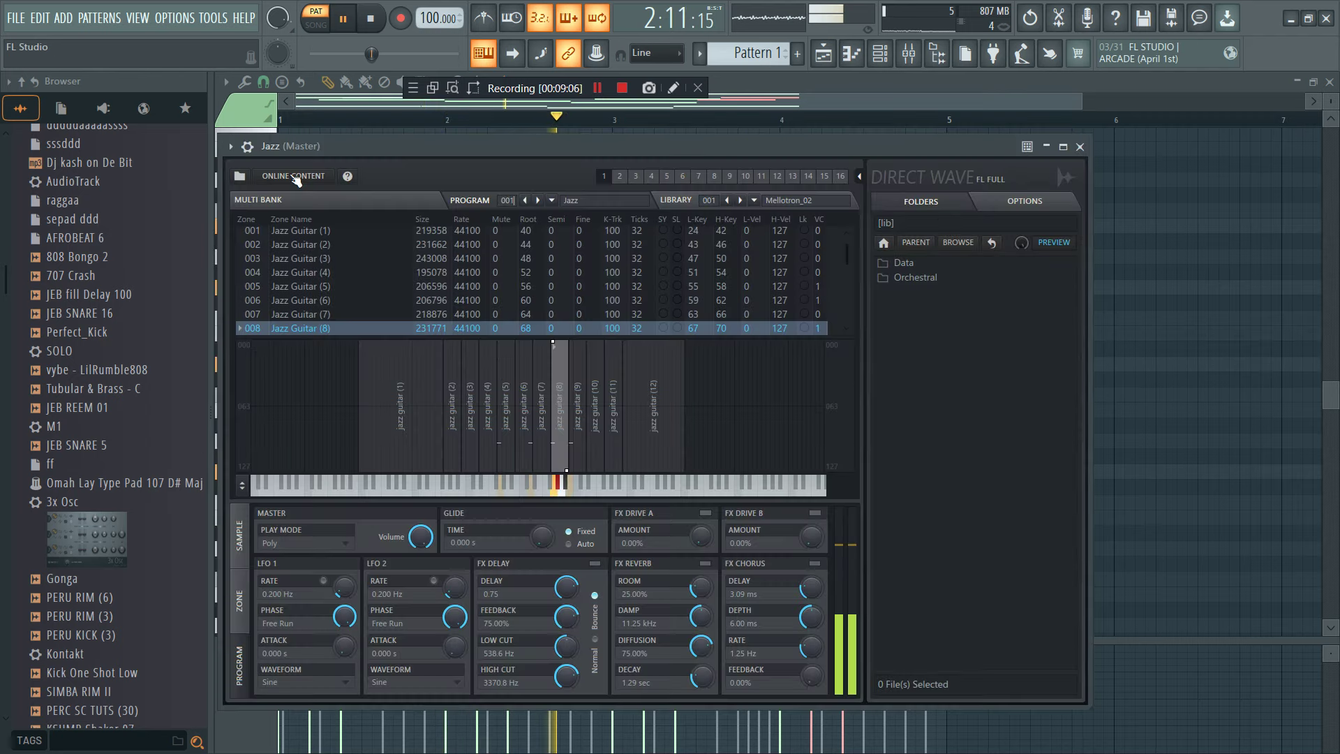
pyautogui.click(238, 147)
pyautogui.click(485, 199)
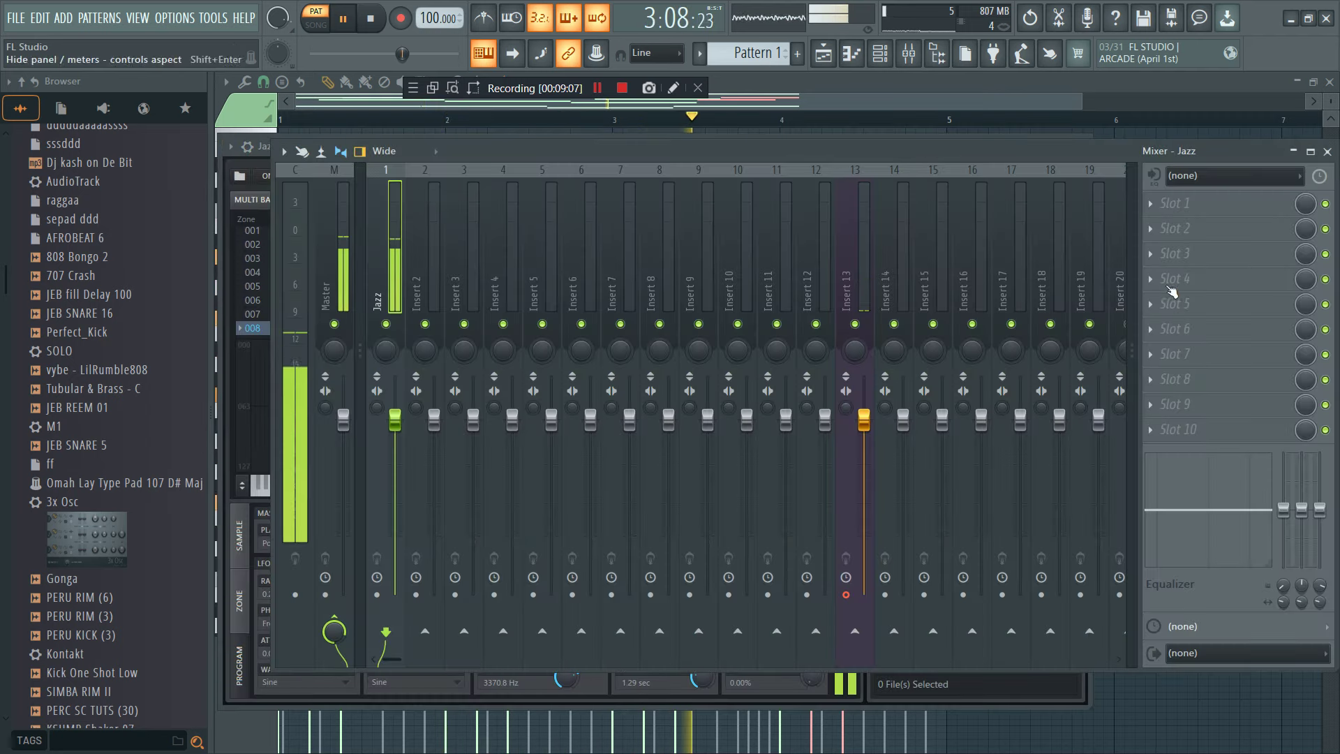
# - Load RC-20 Retro Color with the Vinyl 1 preset in slot 4 of the Jazz mixer track, disabling Noise and setting Space to 38%
pyautogui.click(1171, 287)
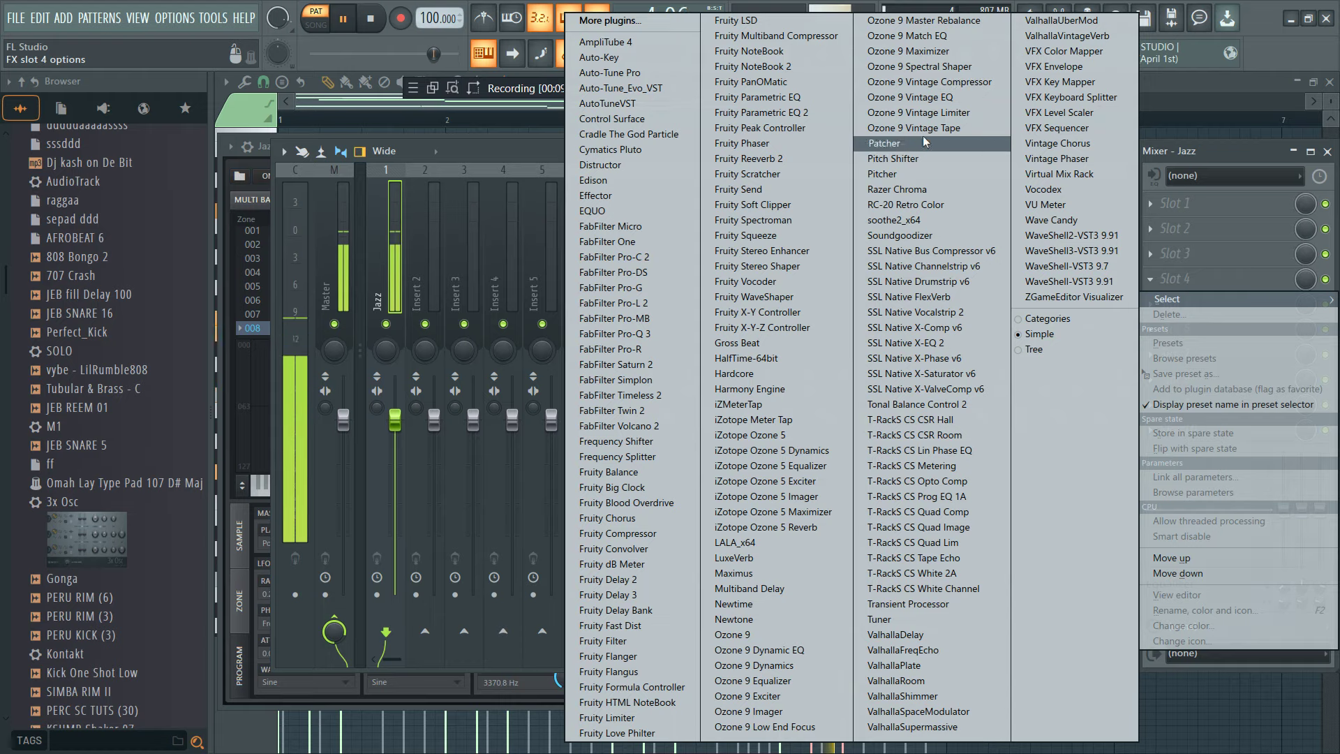
pyautogui.click(925, 205)
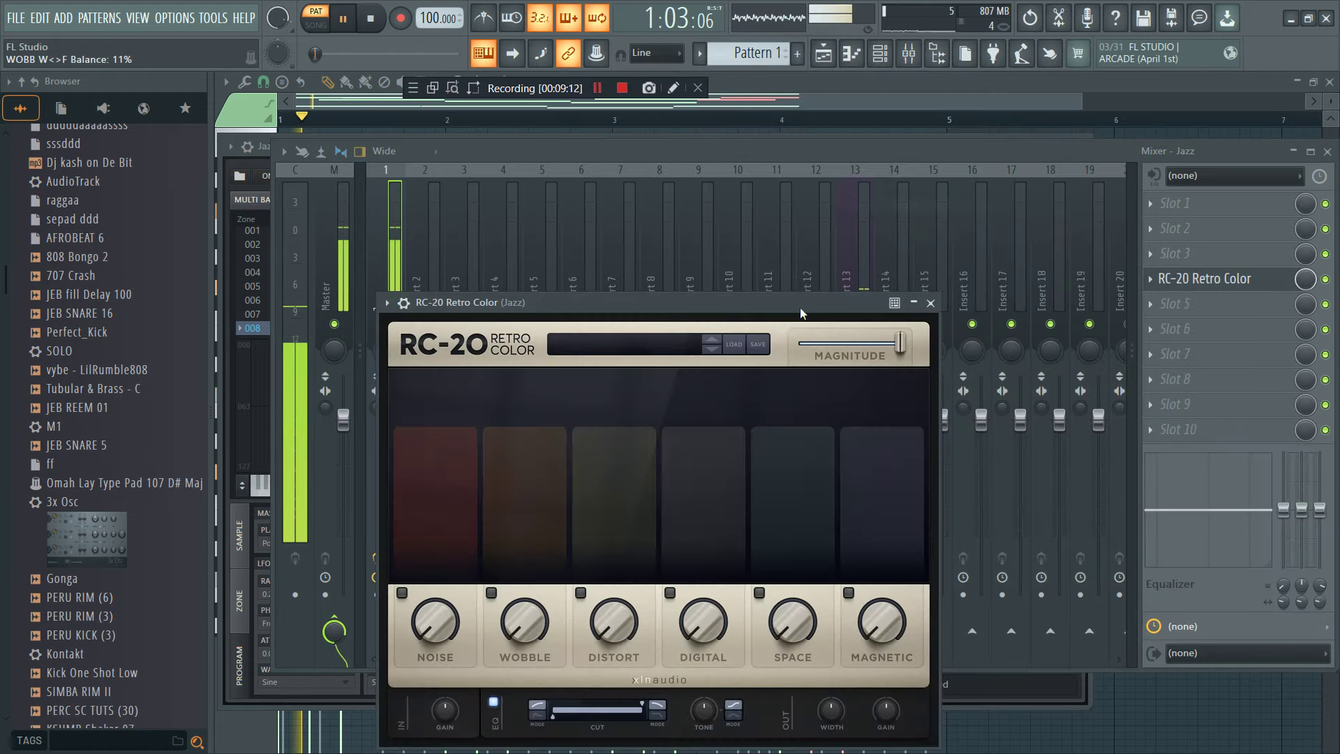
pyautogui.click(403, 594)
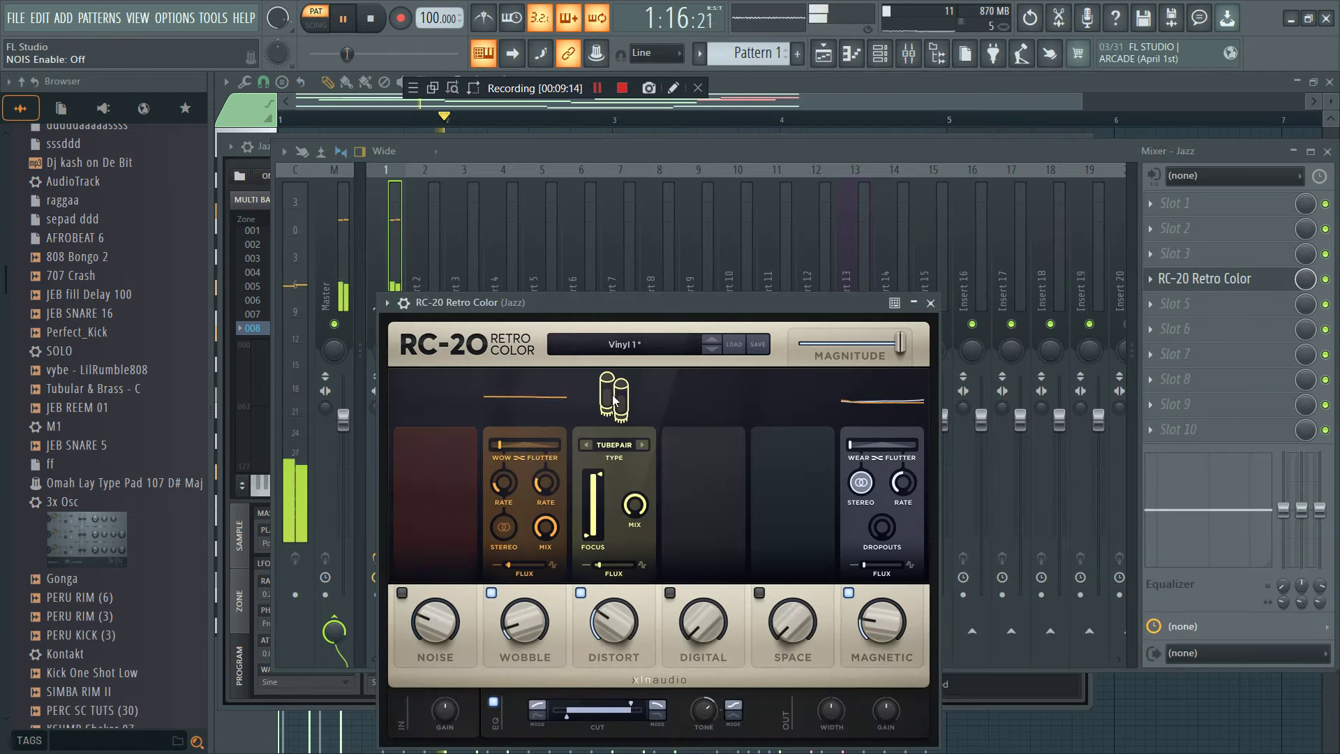
pyautogui.moveTo(791, 633); pyautogui.dragTo(803, 563)
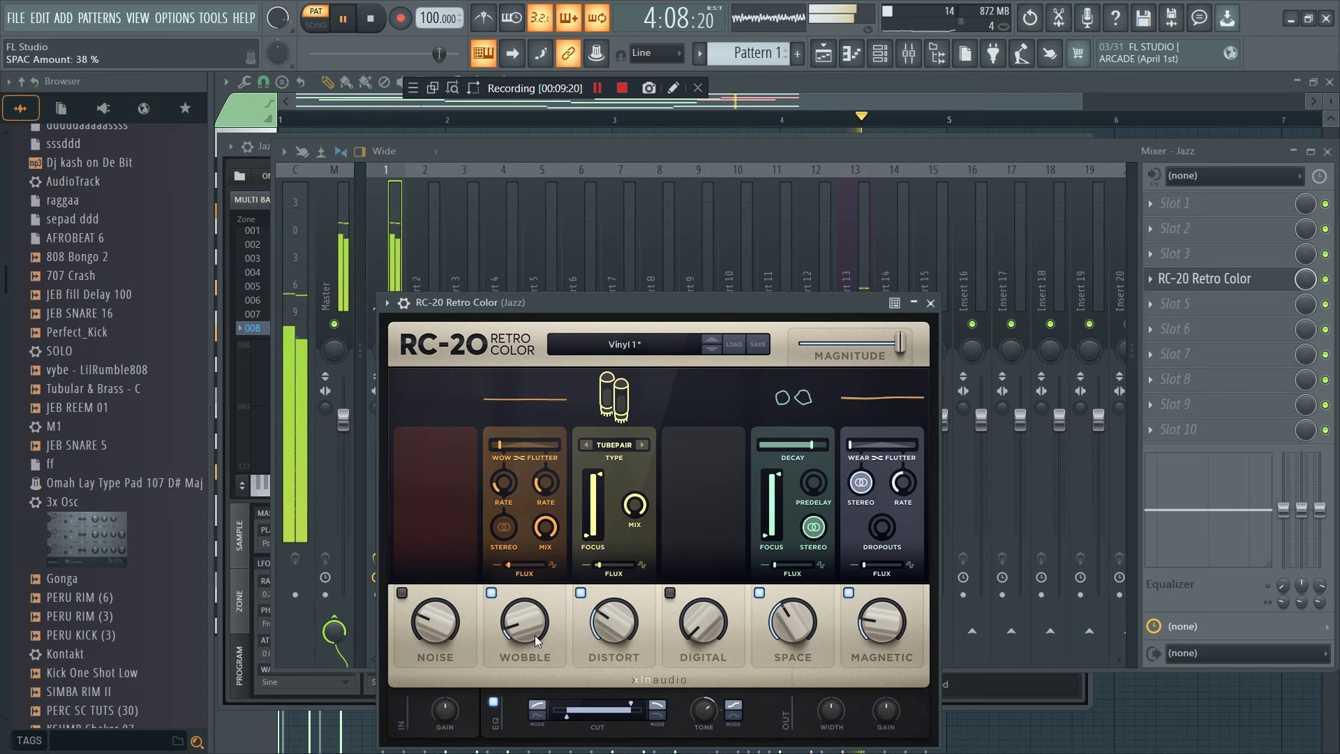
# - Route the MONSTER Sax v1 channel to mixer track 2 with MODO BASS and Jazz also playing
pyautogui.click(880, 53)
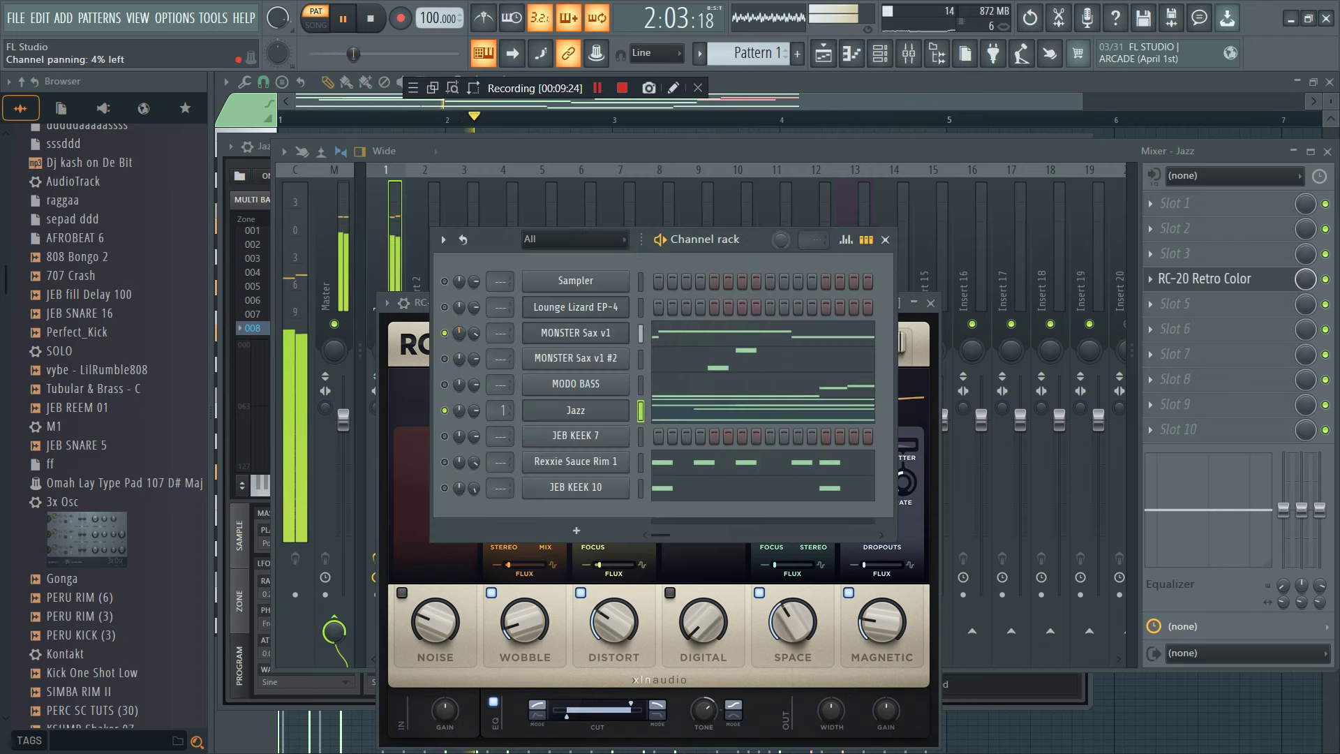
pyautogui.click(576, 334)
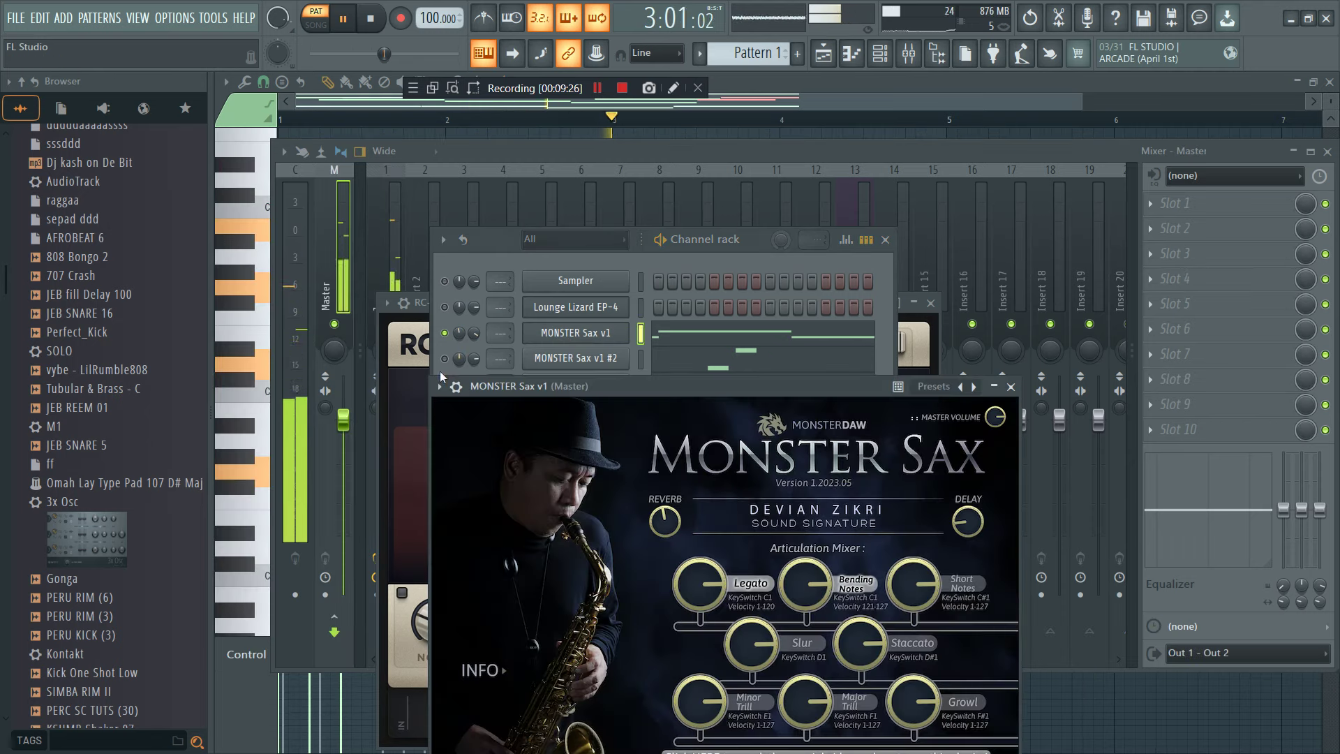
pyautogui.click(443, 381)
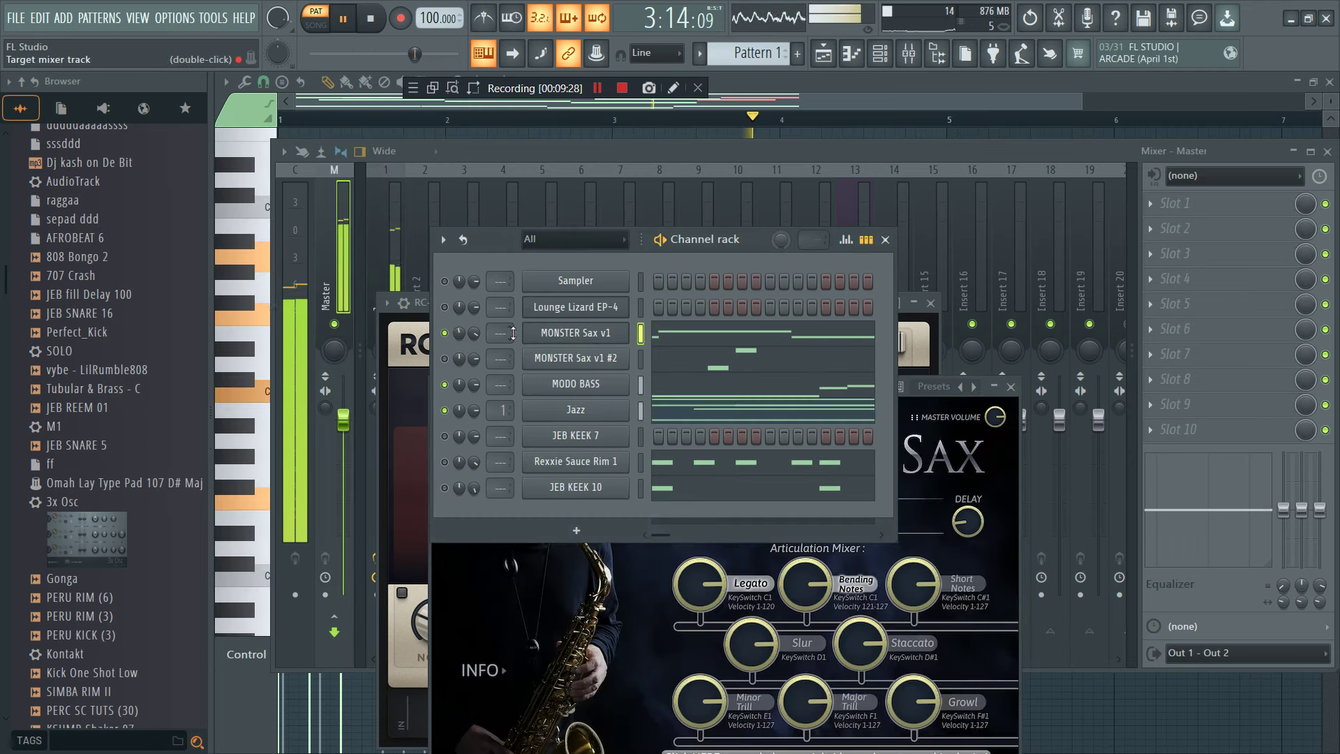
pyautogui.hotkey('ctrl', 'l')
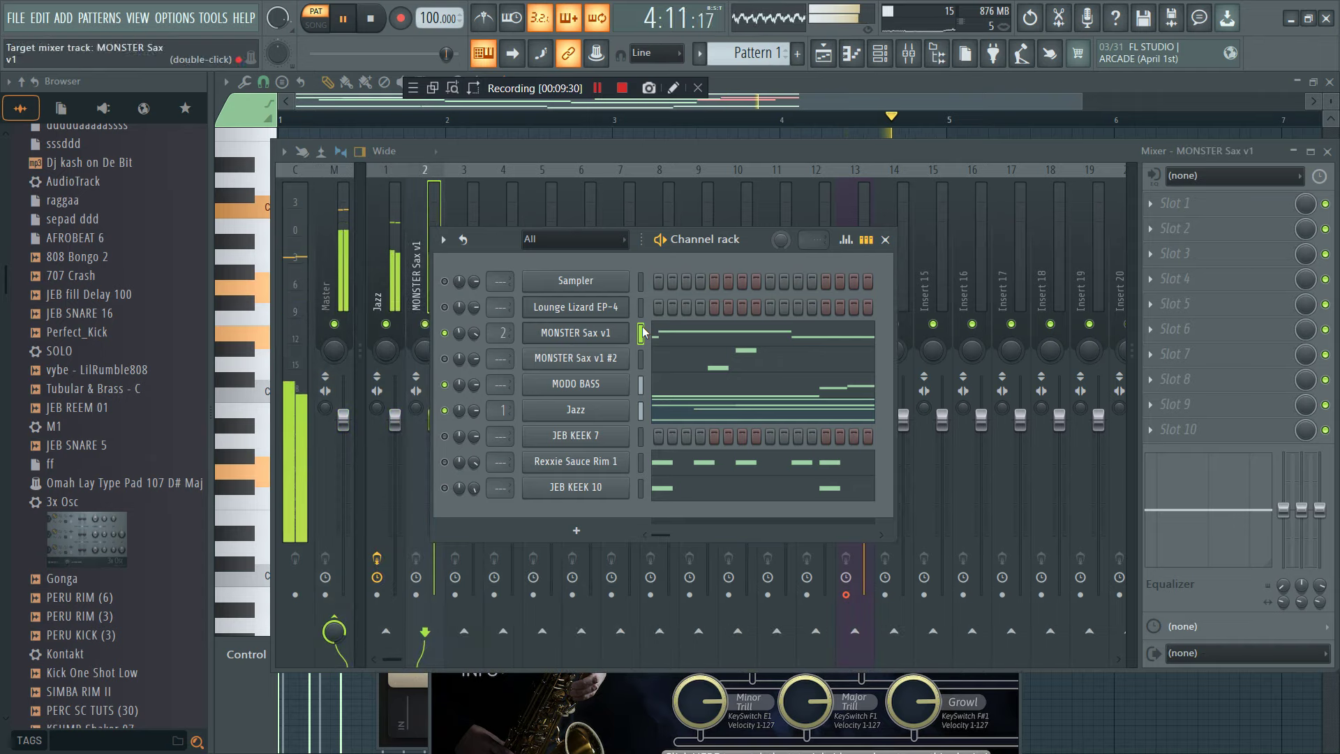
# - Add Fruity Reeverb 2 in slot 2 and Fruity parametric EQ 2 in slot 1 of the sax track, lowering band 1 to -18 dB at 193 Hz
pyautogui.click(1249, 229)
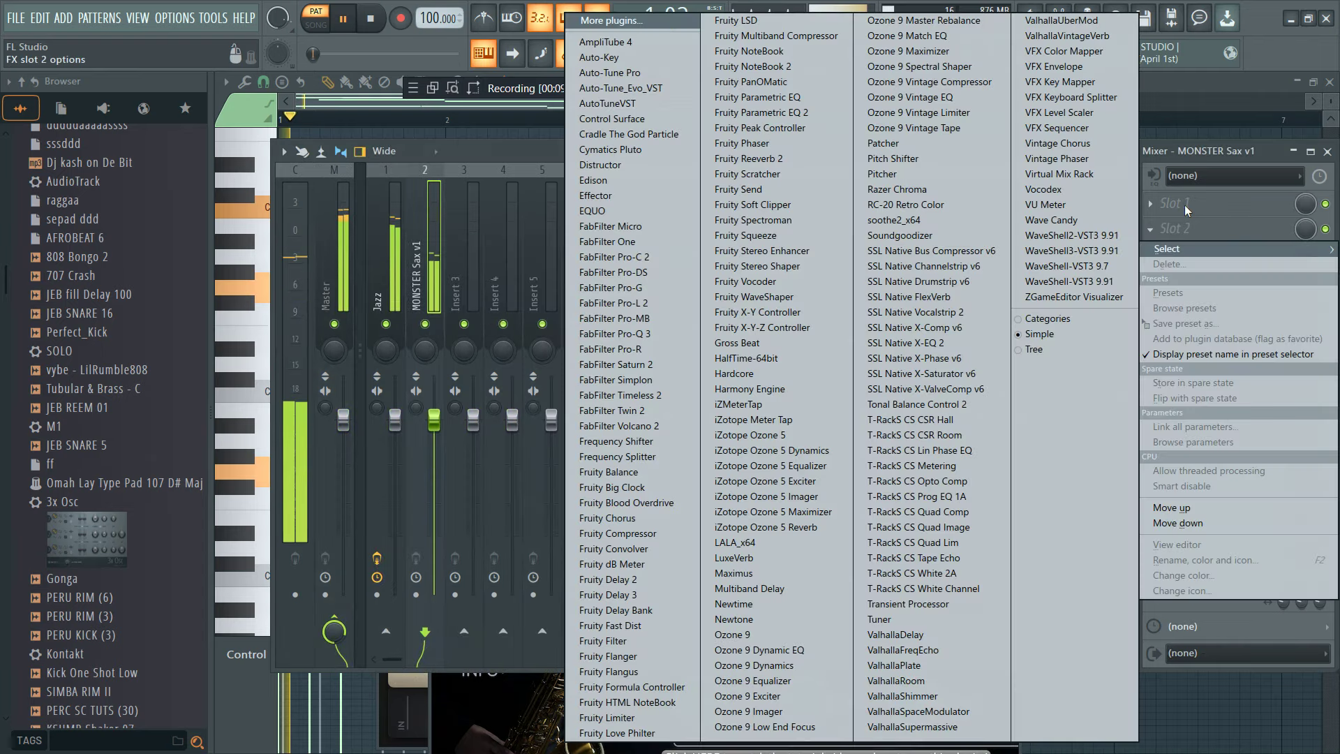
pyautogui.click(783, 159)
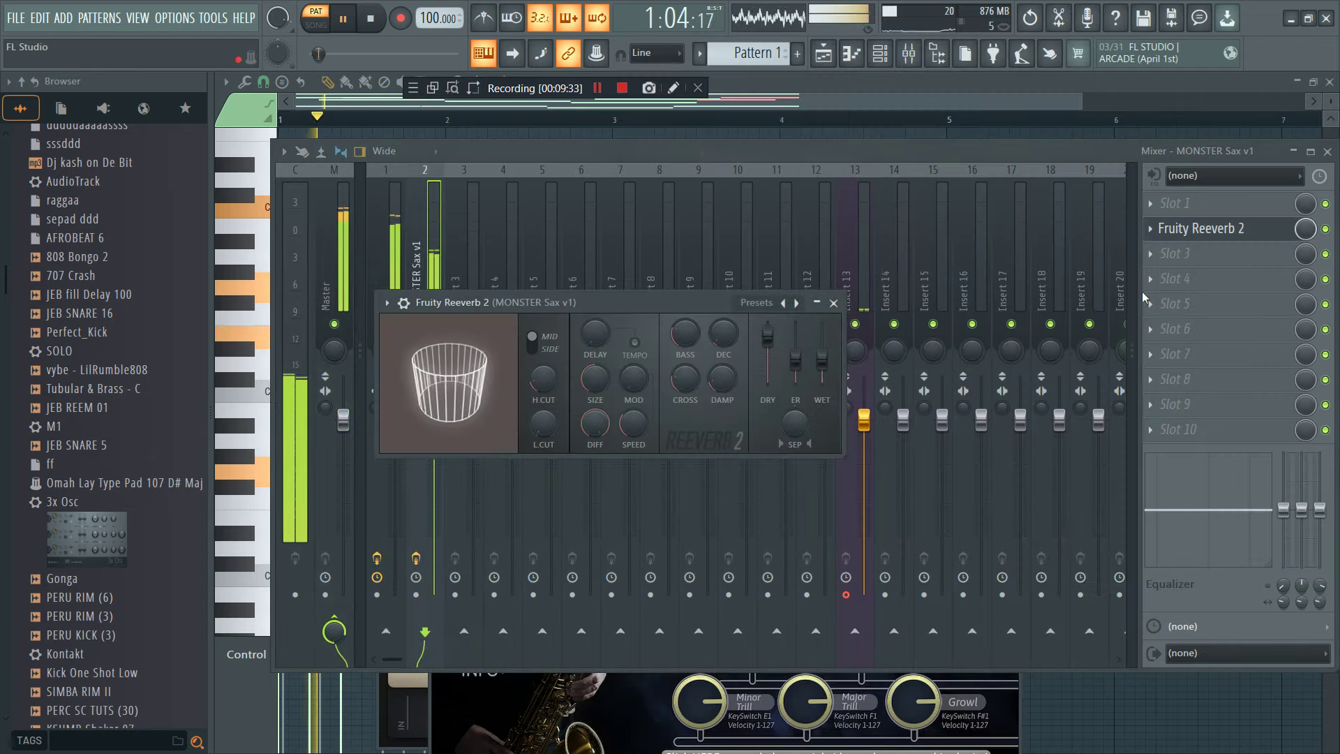
pyautogui.click(1179, 211)
pyautogui.click(763, 113)
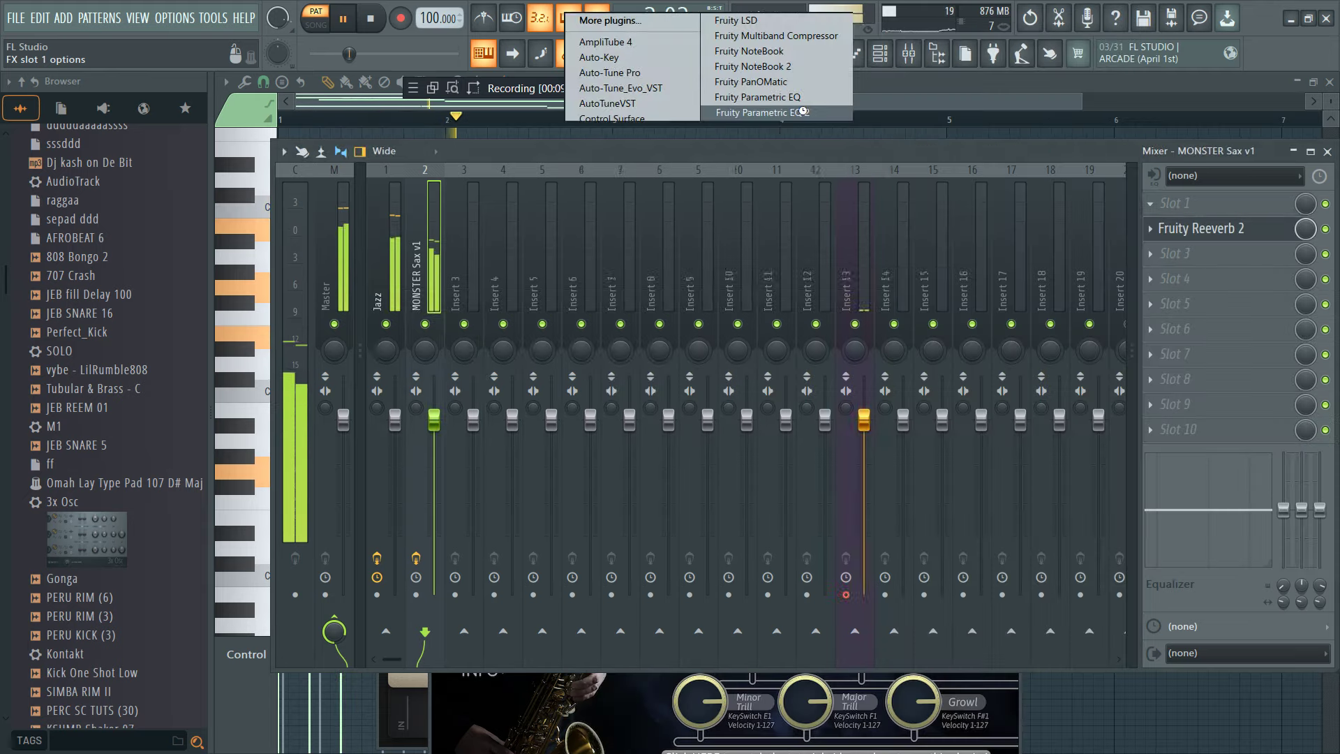
pyautogui.moveTo(397, 427); pyautogui.dragTo(496, 530)
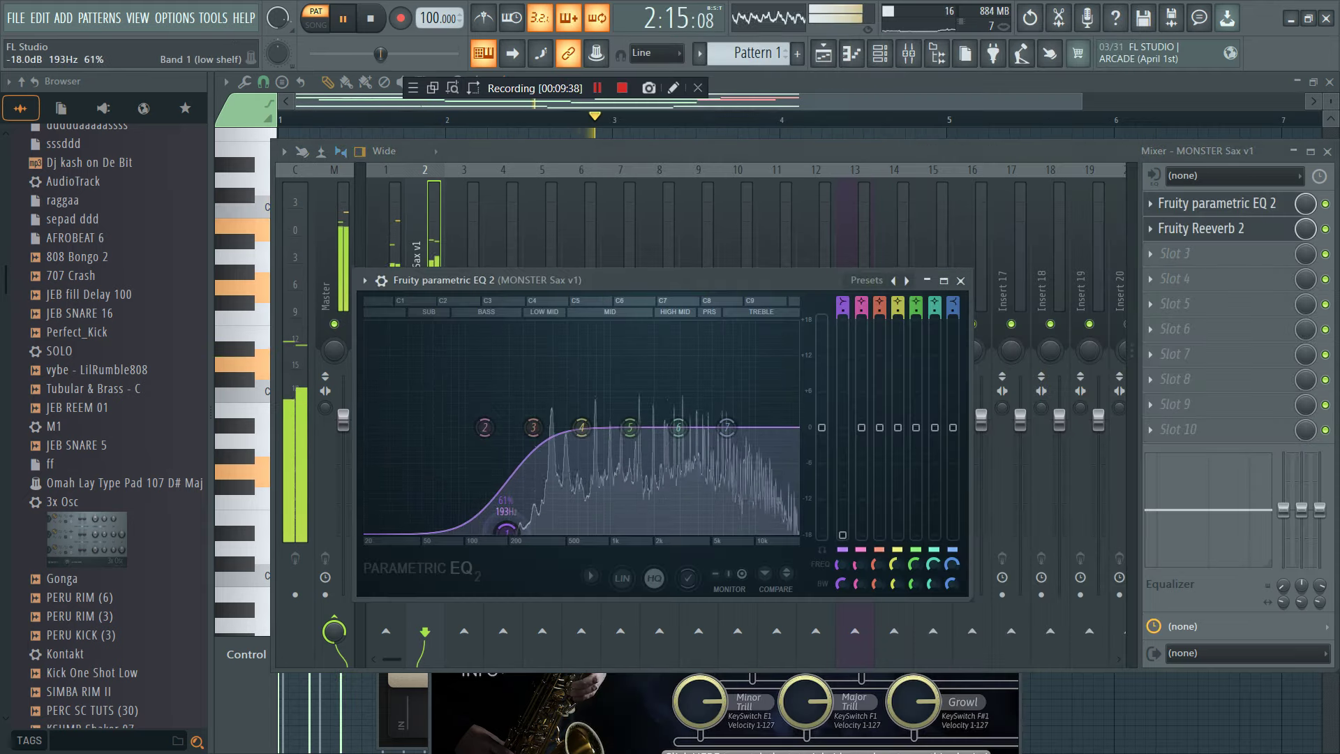
# - Play the beat with all channels enabled, inspect the MONSTER Sax v1 plugin window, and audition the sax channel soloed
pyautogui.press('F6')
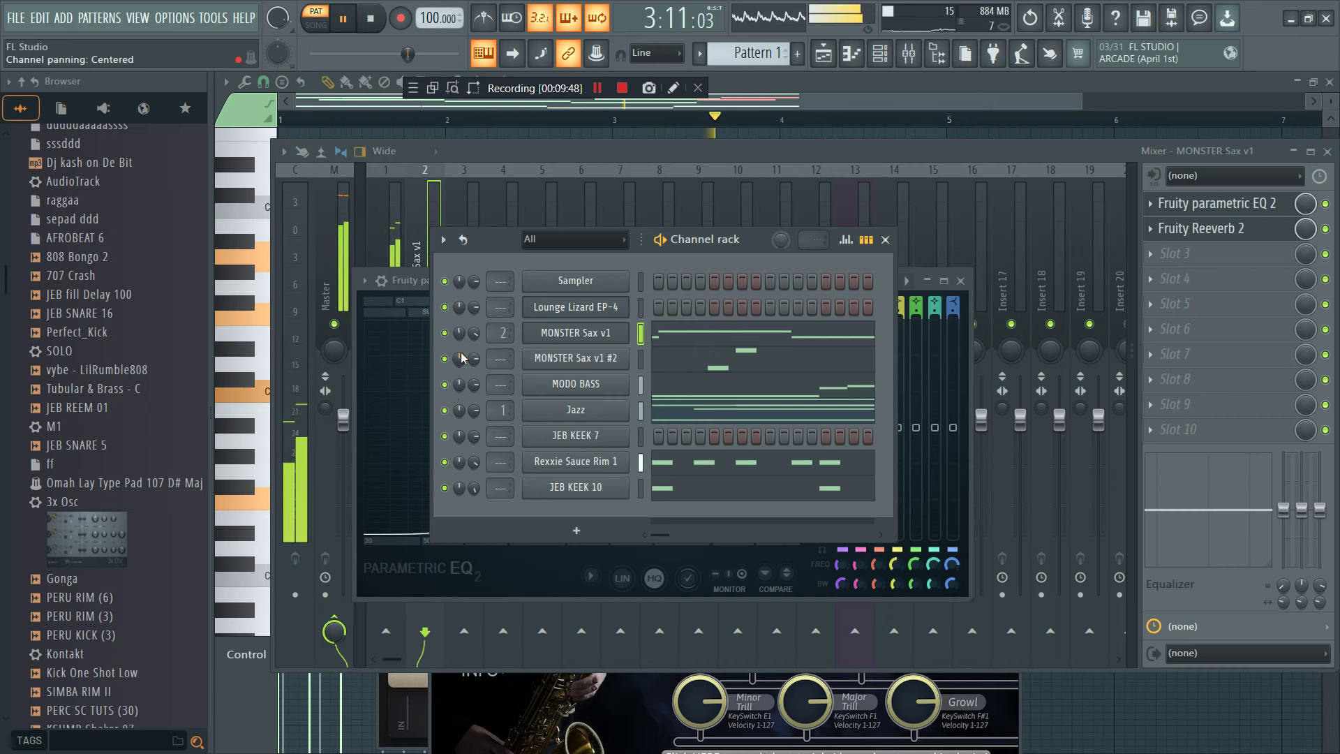
pyautogui.moveTo(474, 363); pyautogui.dragTo(473, 367)
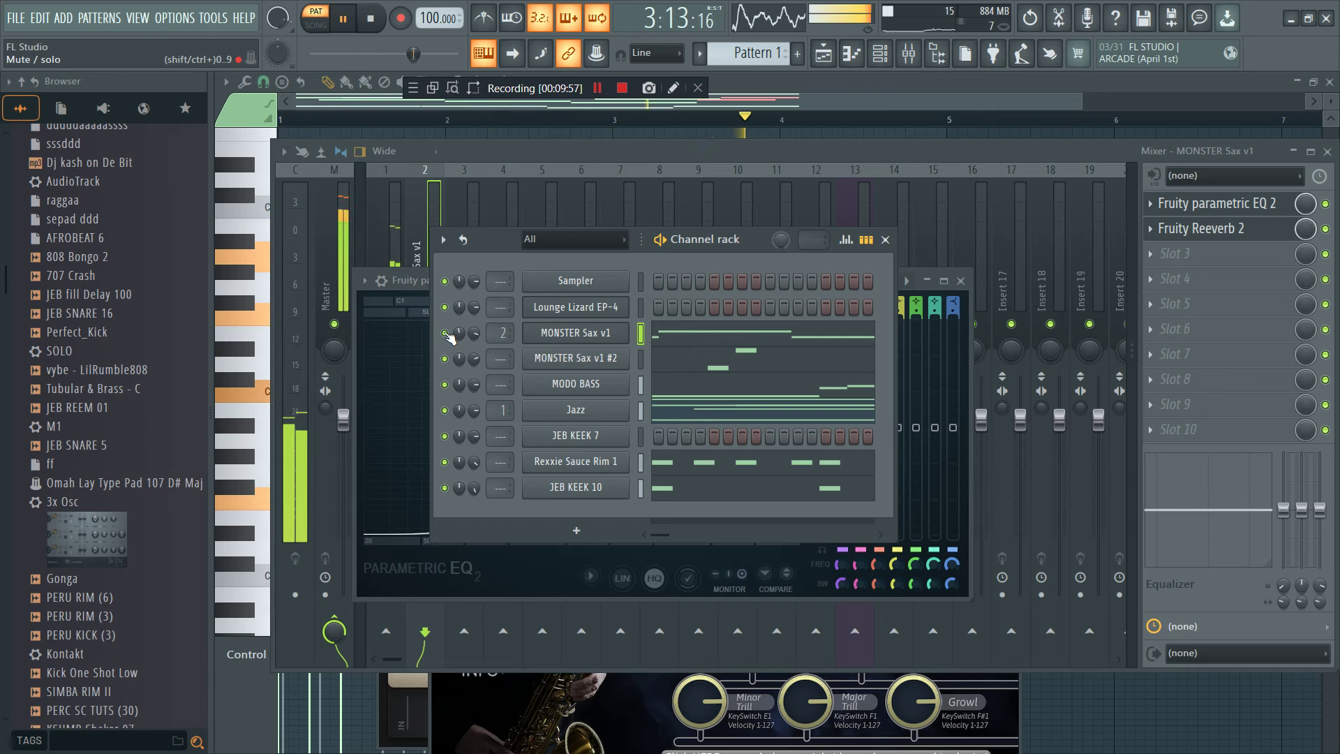
pyautogui.click(590, 333)
pyautogui.click(593, 336)
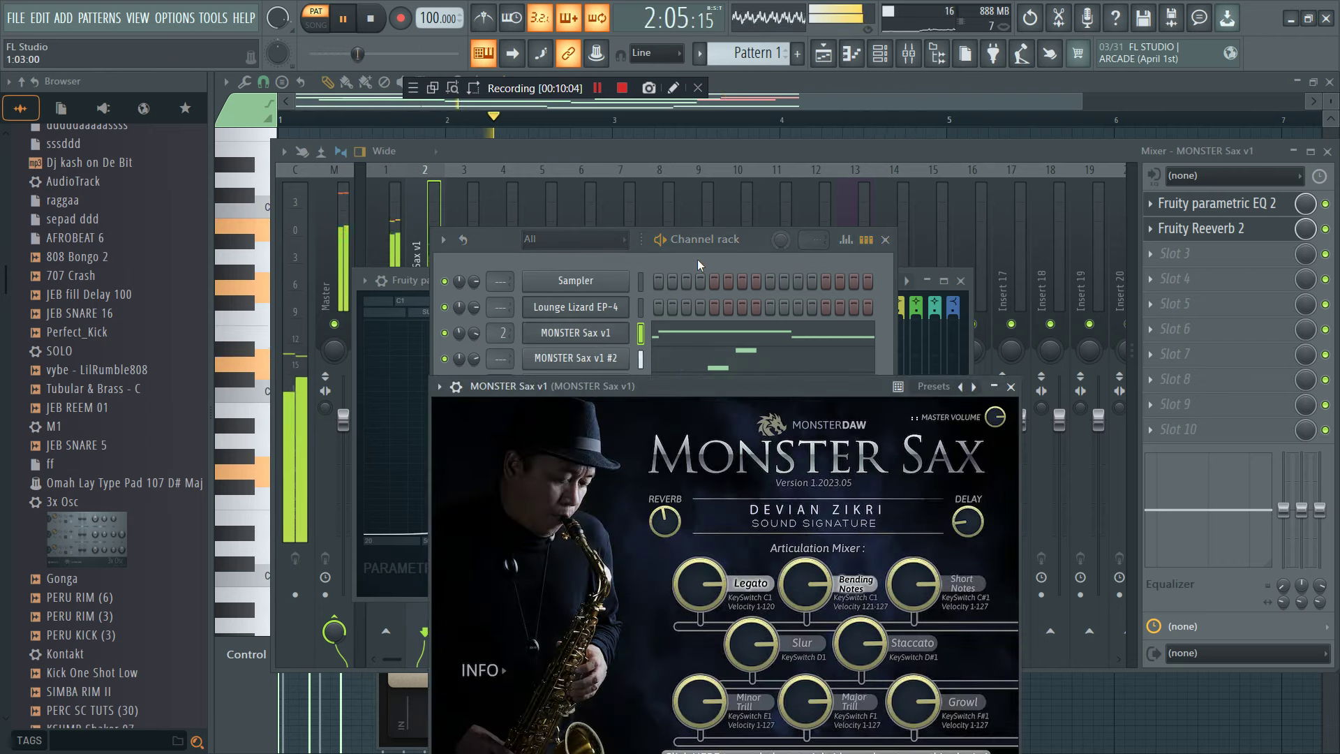
pyautogui.moveTo(681, 378); pyautogui.dragTo(638, 286)
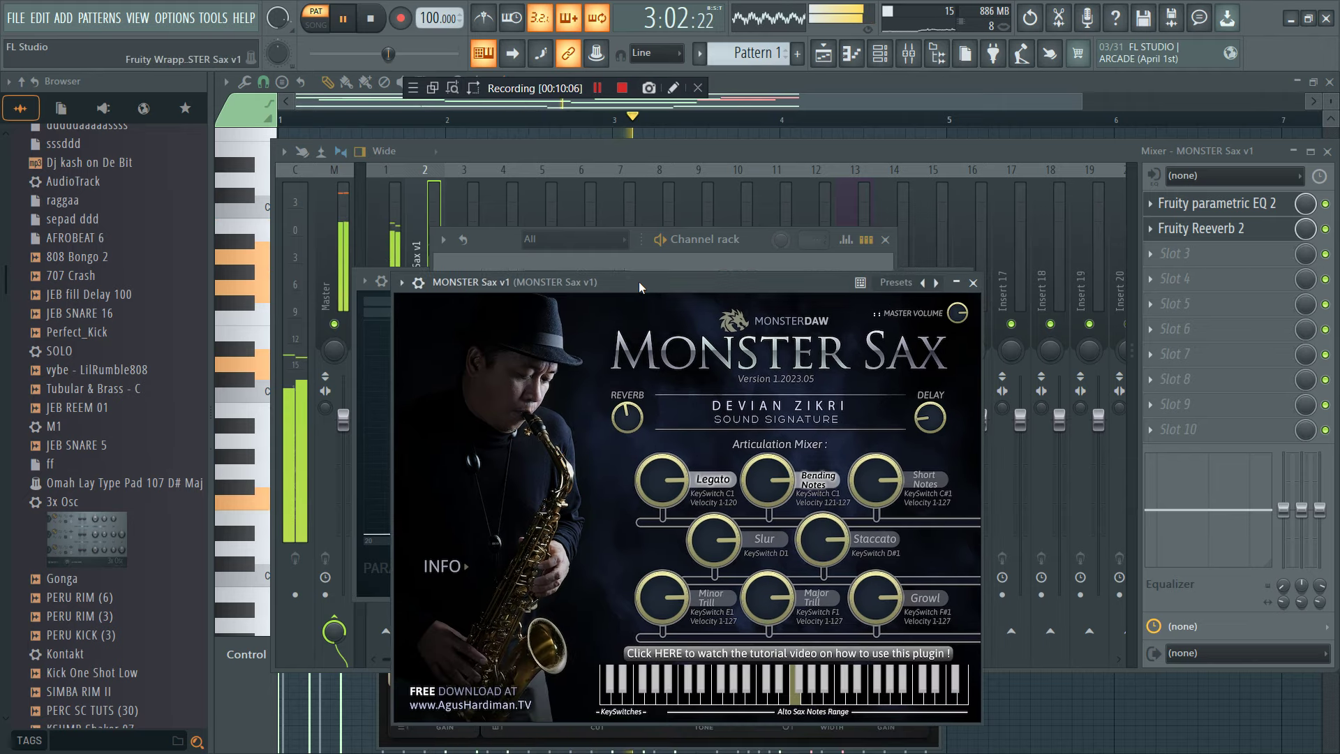
pyautogui.click(688, 262)
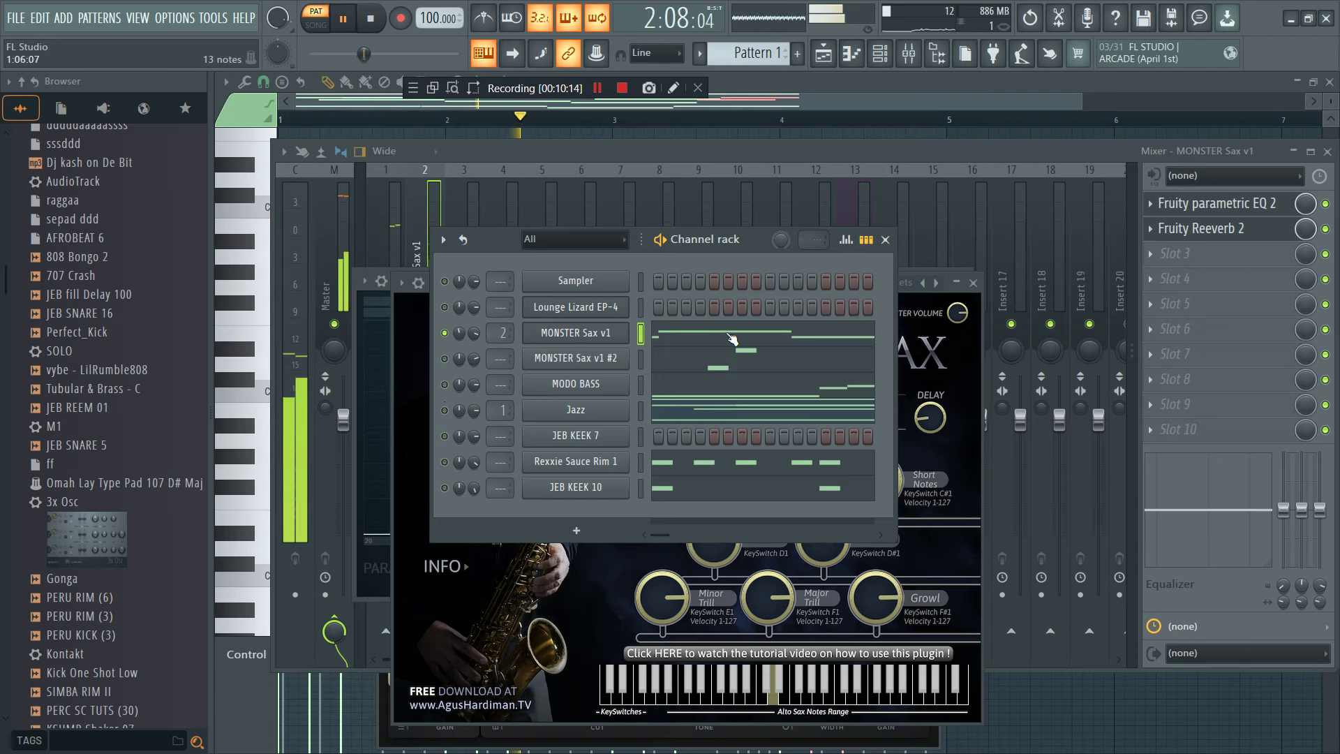
# - Unsolo the sax and transpose all MONSTER Sax v1 notes down one octave in the piano roll
pyautogui.click(732, 338)
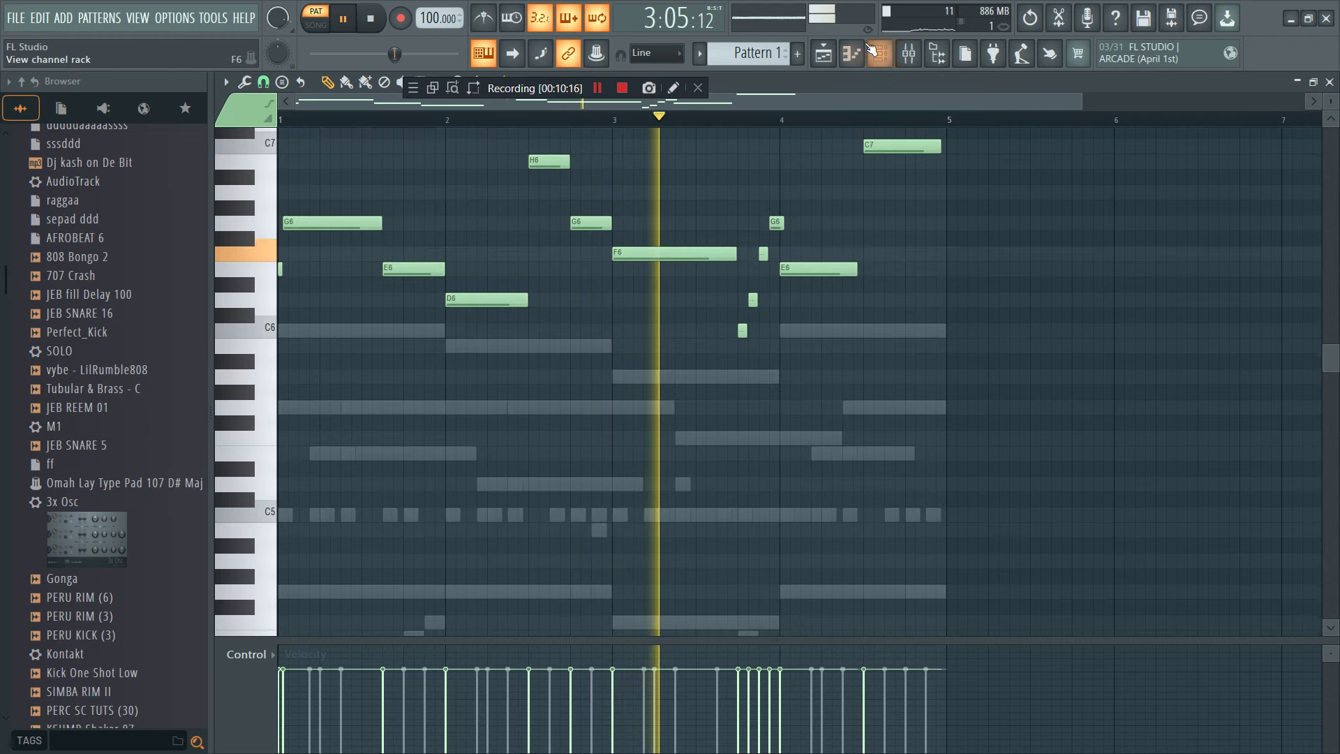
pyautogui.click(880, 55)
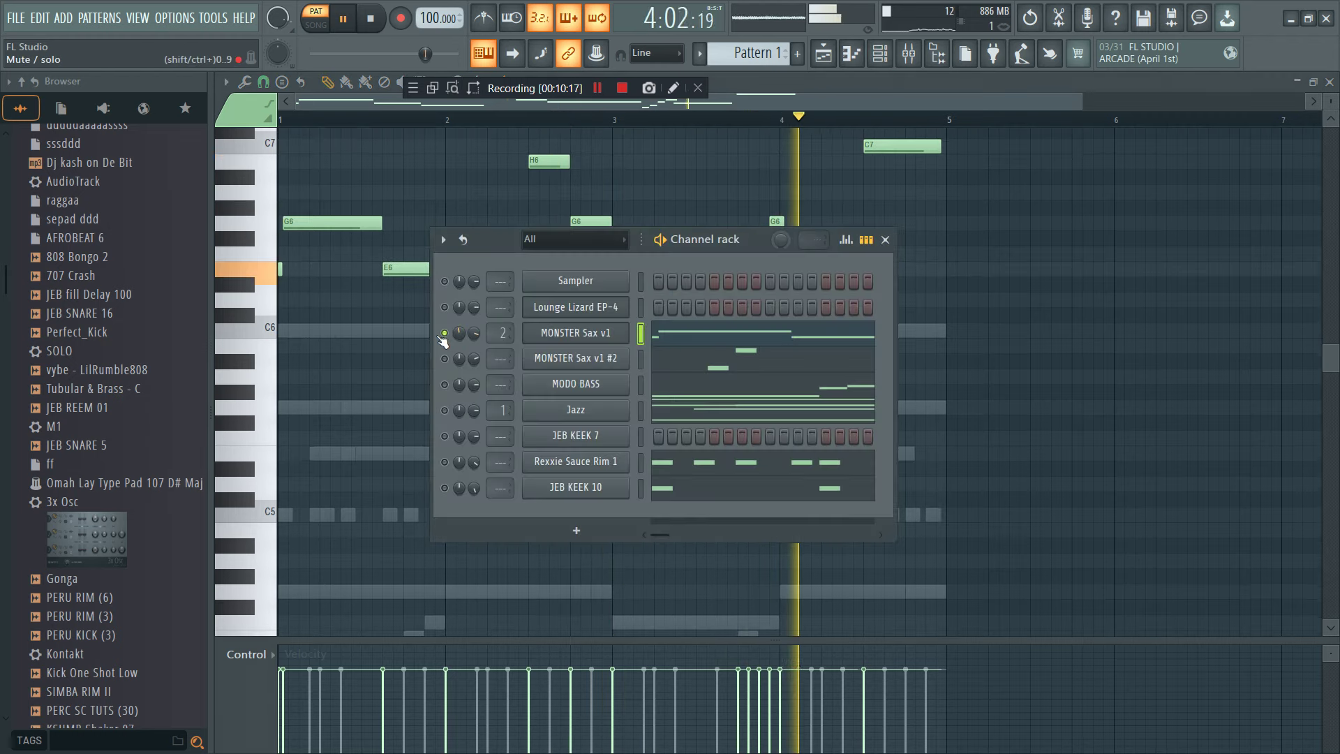
pyautogui.scroll(-2, 459, 334)
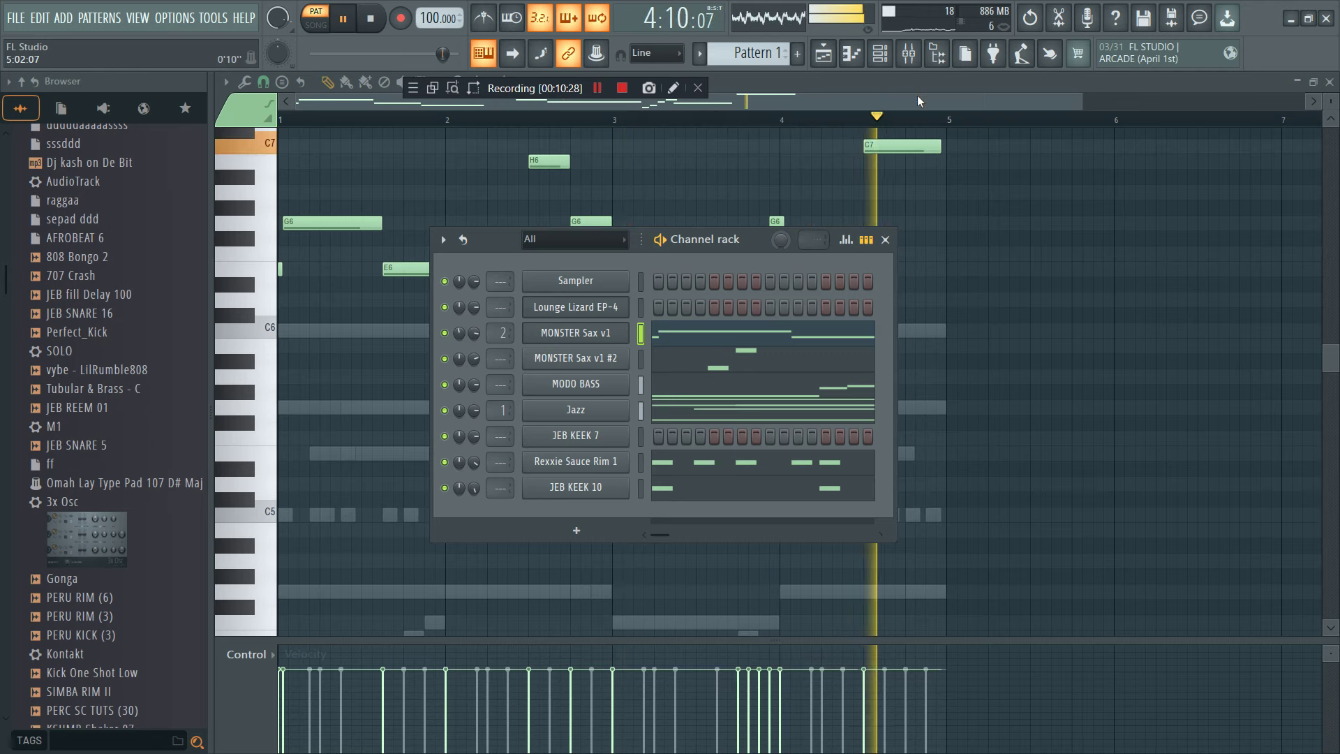
pyautogui.press('F6')
pyautogui.hotkey('ctrl', 'a')
pyautogui.hotkey('ctrl', 'Down')
pyautogui.press('space')
pyautogui.press('space')
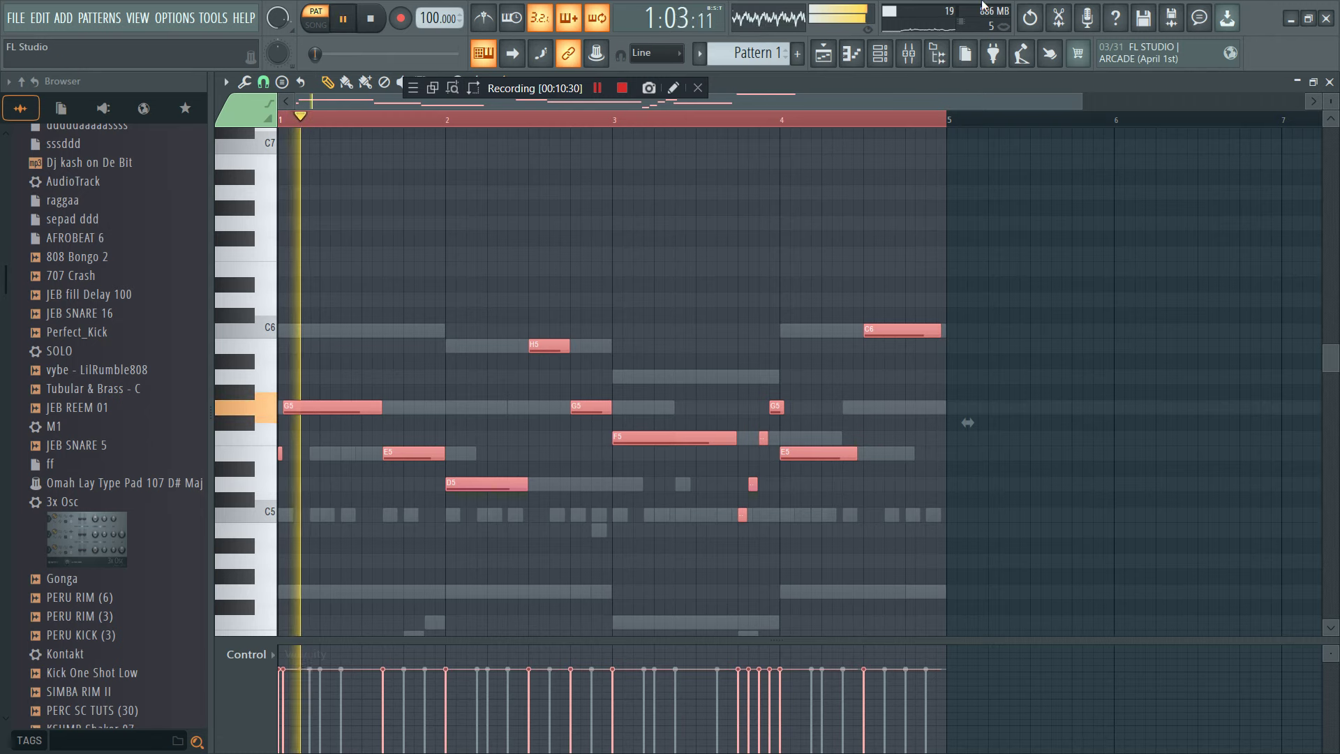
# - Stop playback, review the MONSTER Sax v1 plugin window, and replay the beat with the lowered sax
pyautogui.click(884, 58)
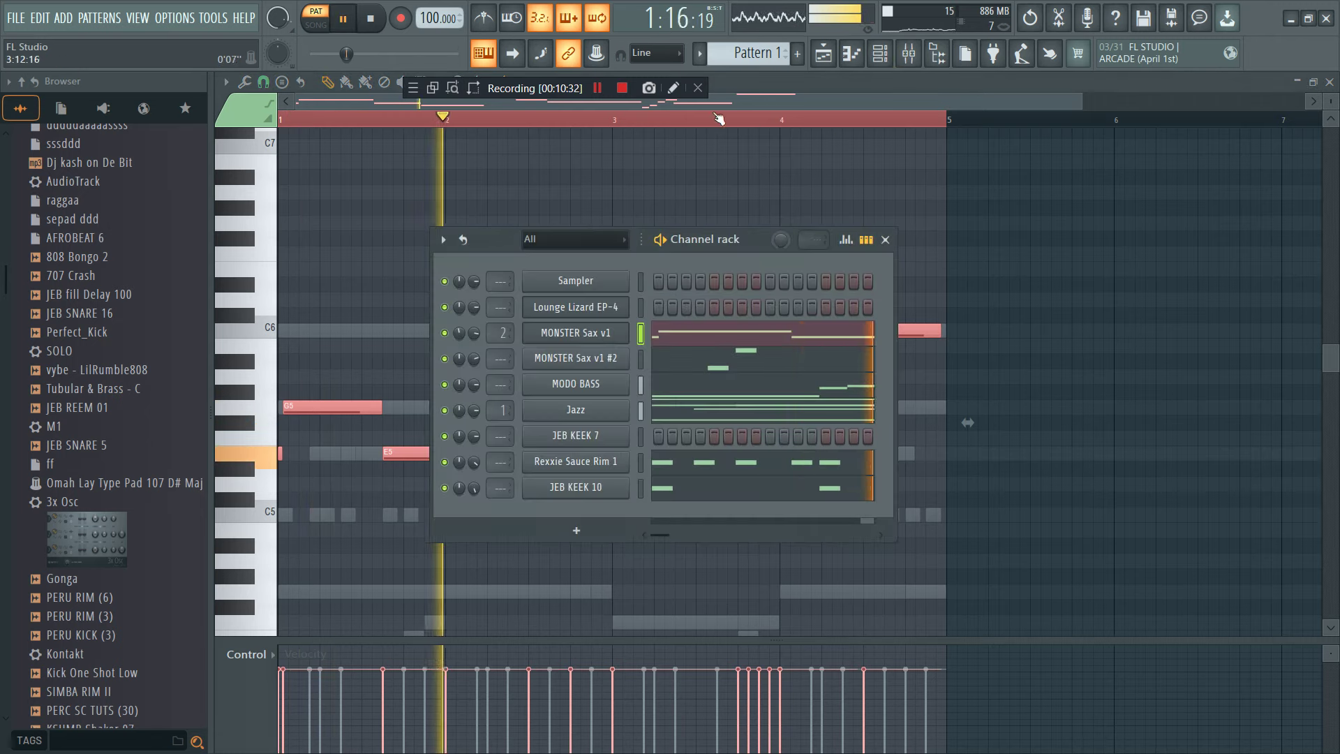
pyautogui.press('space')
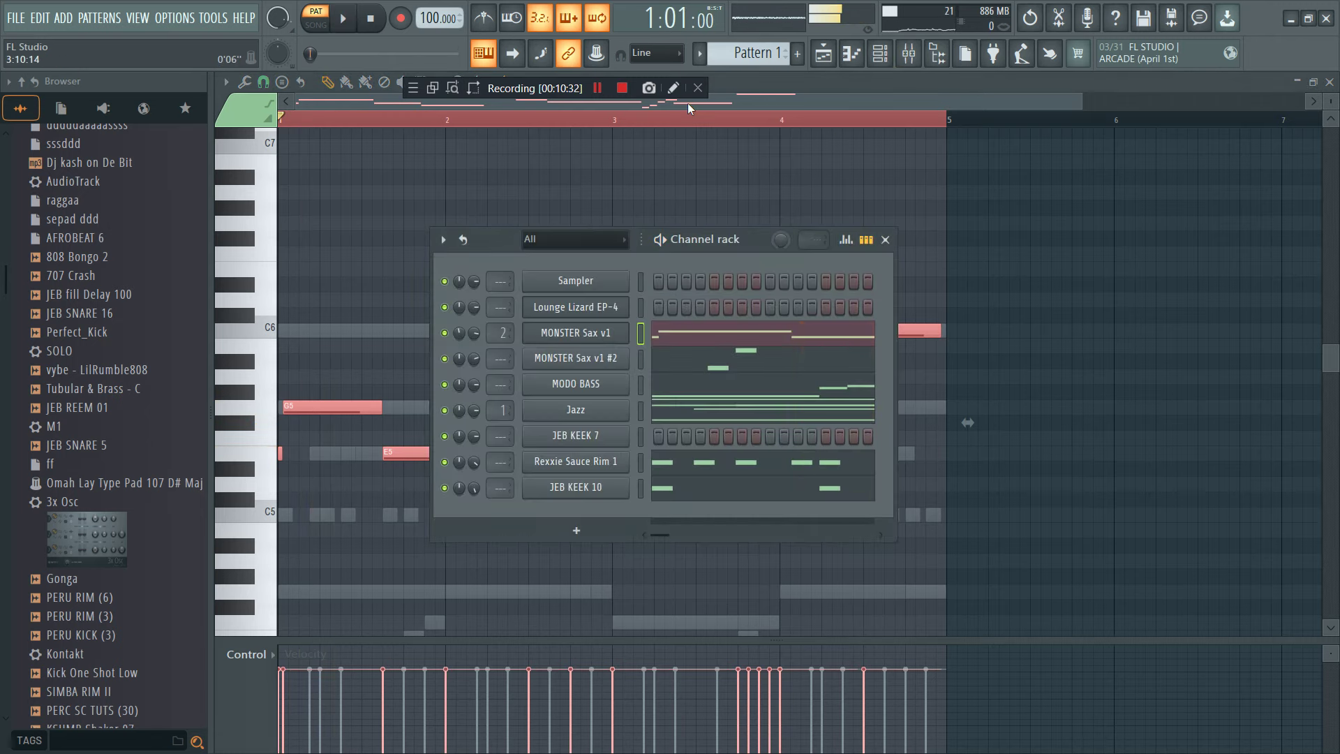
pyautogui.click(592, 334)
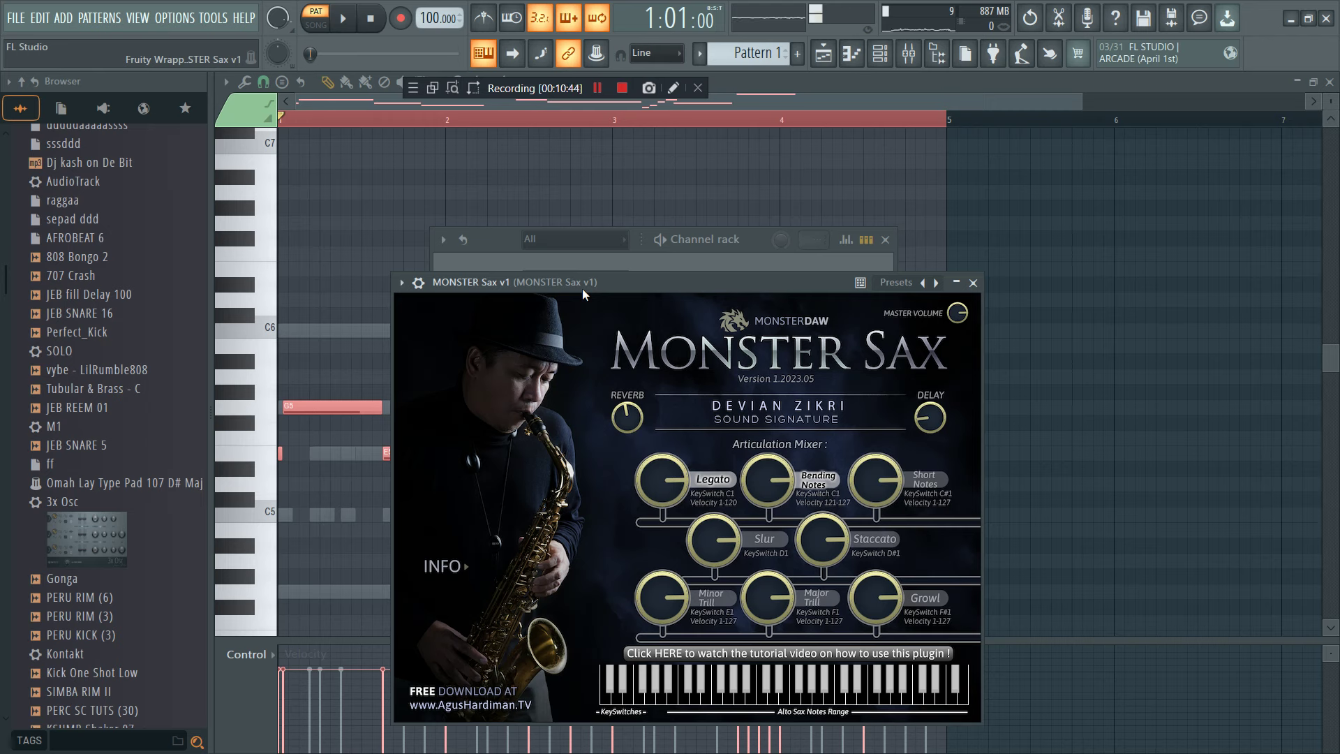
pyautogui.click(583, 262)
pyautogui.press('space')
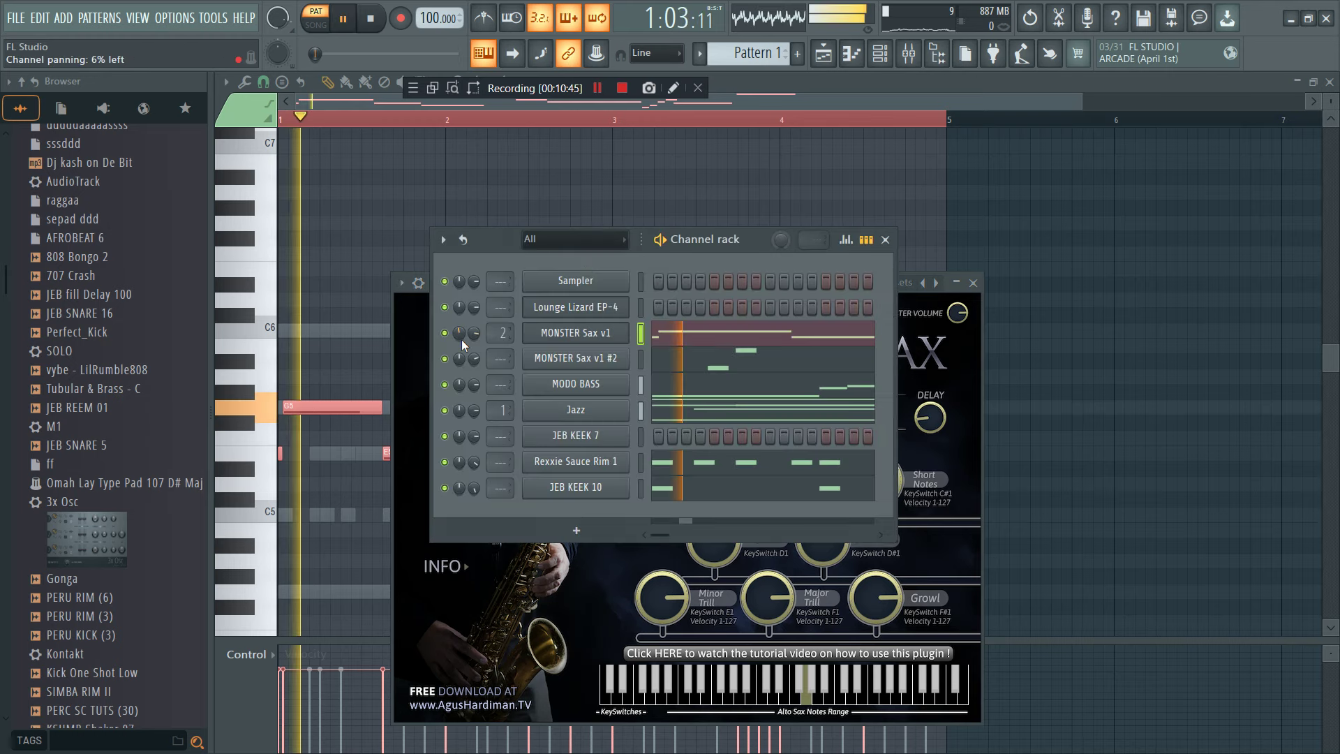
# - Audition the sax together with only the Jazz guitar, and re-enable all channels
pyautogui.rightClick(444, 410)
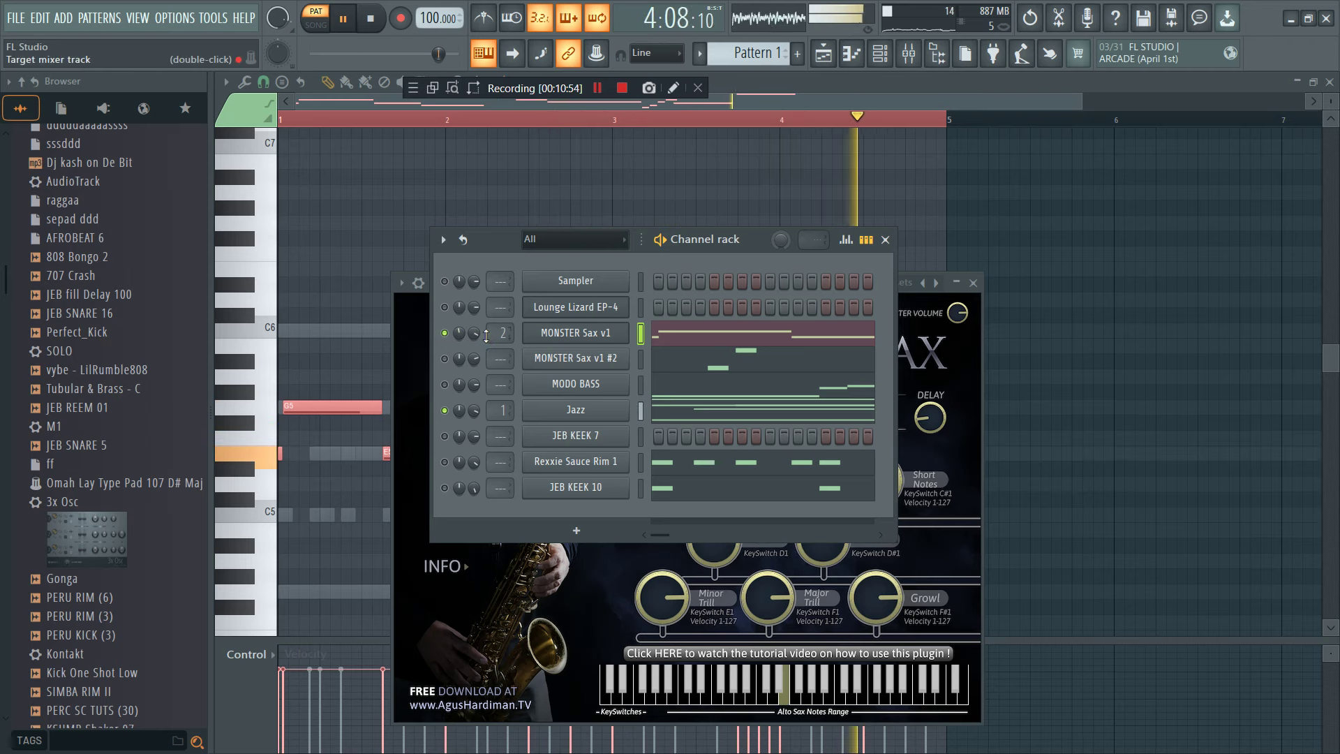
pyautogui.rightClick(445, 333)
pyautogui.rightClick(444, 333)
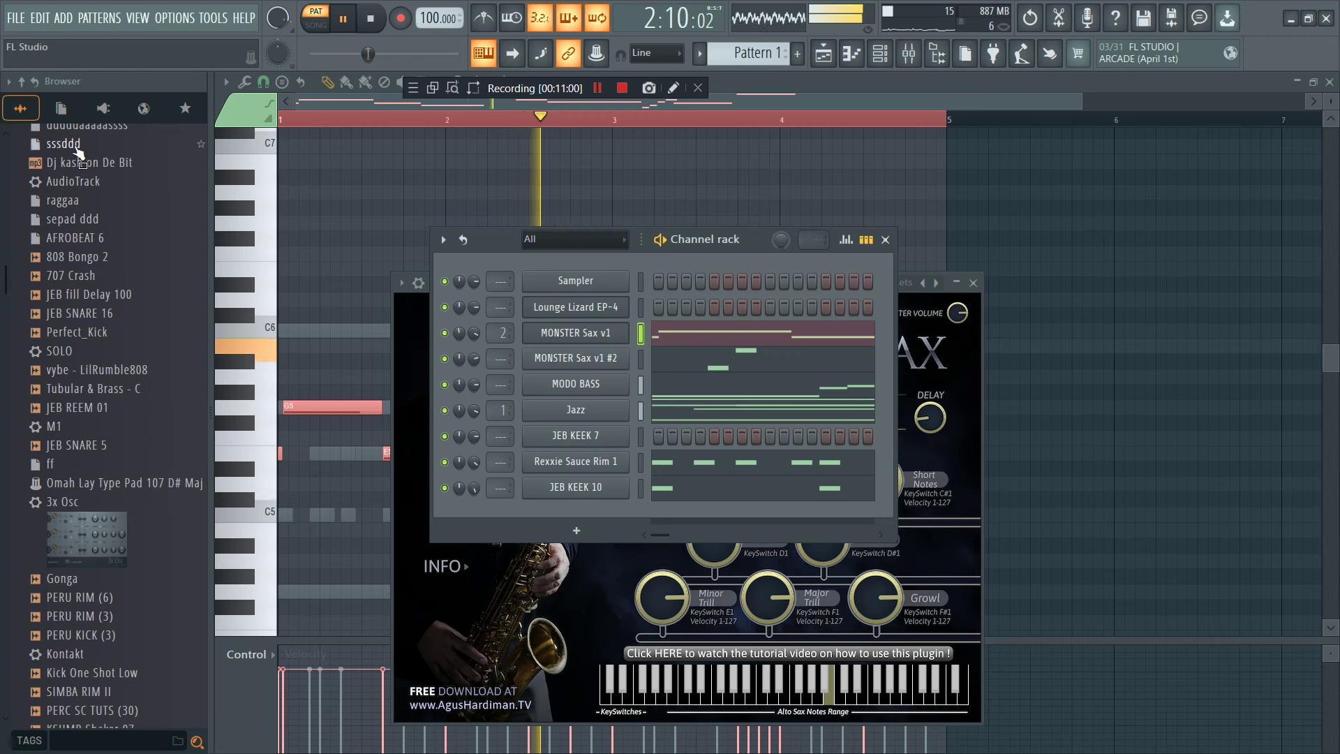
# - Save the project under the name "sssd"
pyautogui.click(15, 18)
pyautogui.click(30, 92)
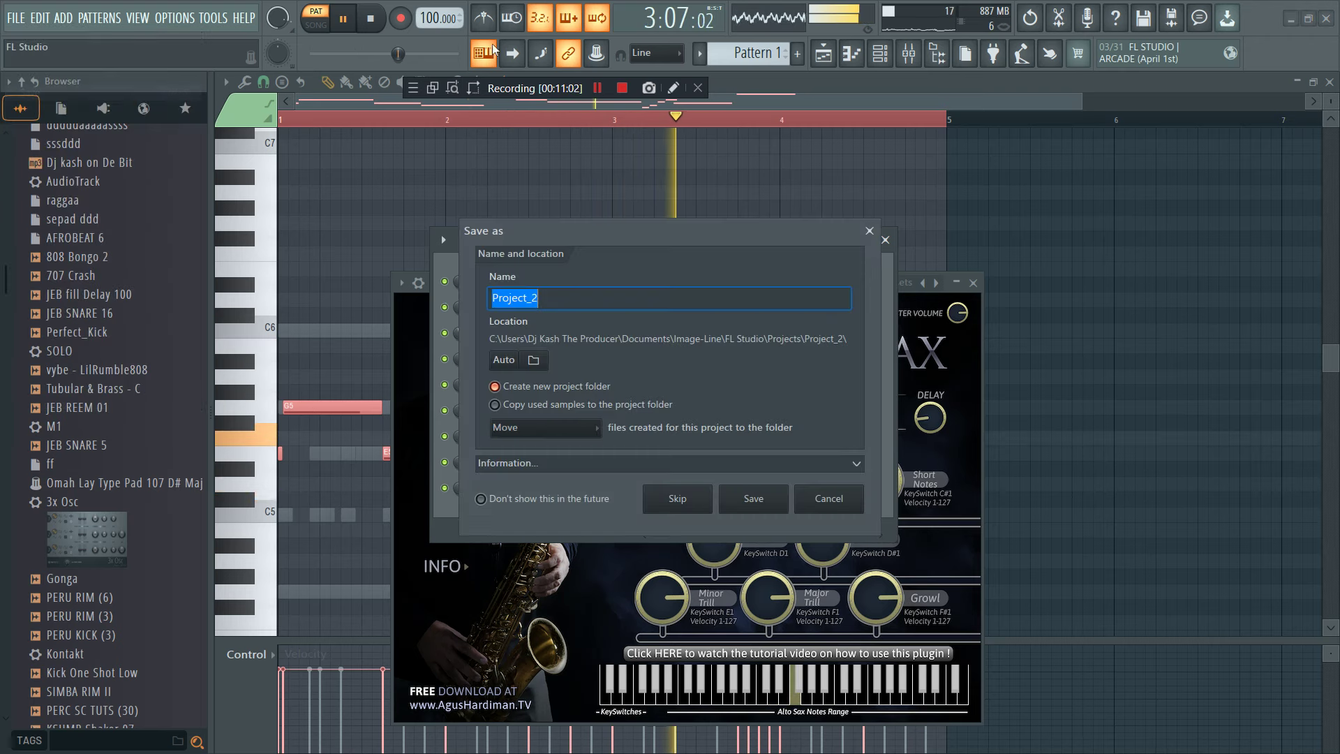
pyautogui.write('sssdddd')
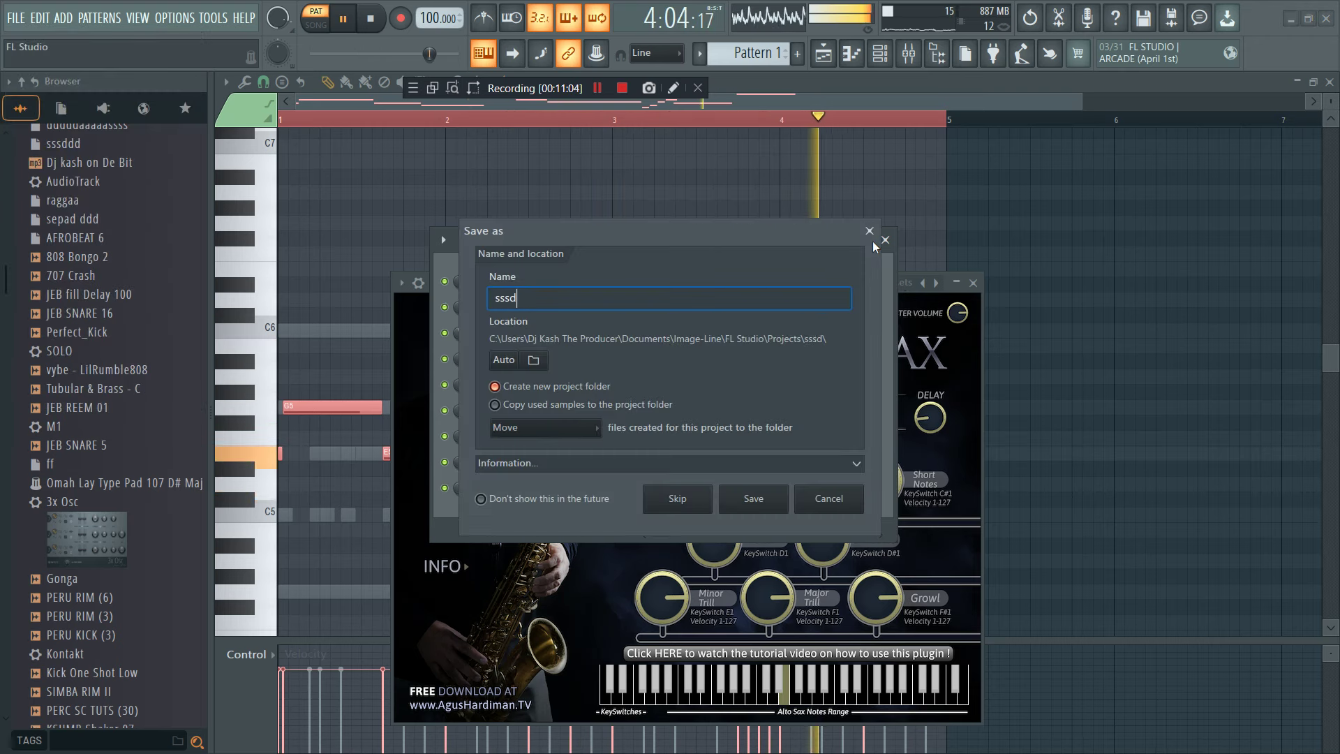